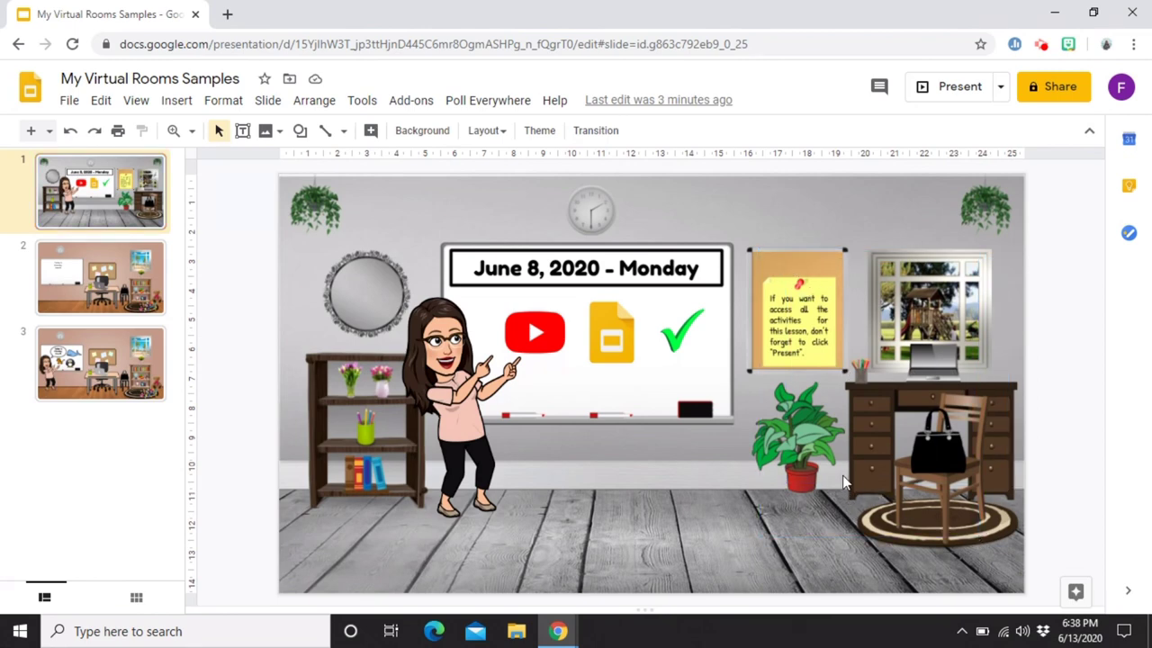
Preview slide 3 of the sample rooms, then return to slide 2.
{"action": "left_click", "coordinate": [137, 364]}
{"action": "key", "text": "Up"}
{"action": "left_click", "coordinate": [133, 365]}
{"action": "left_click", "coordinate": [146, 308]}
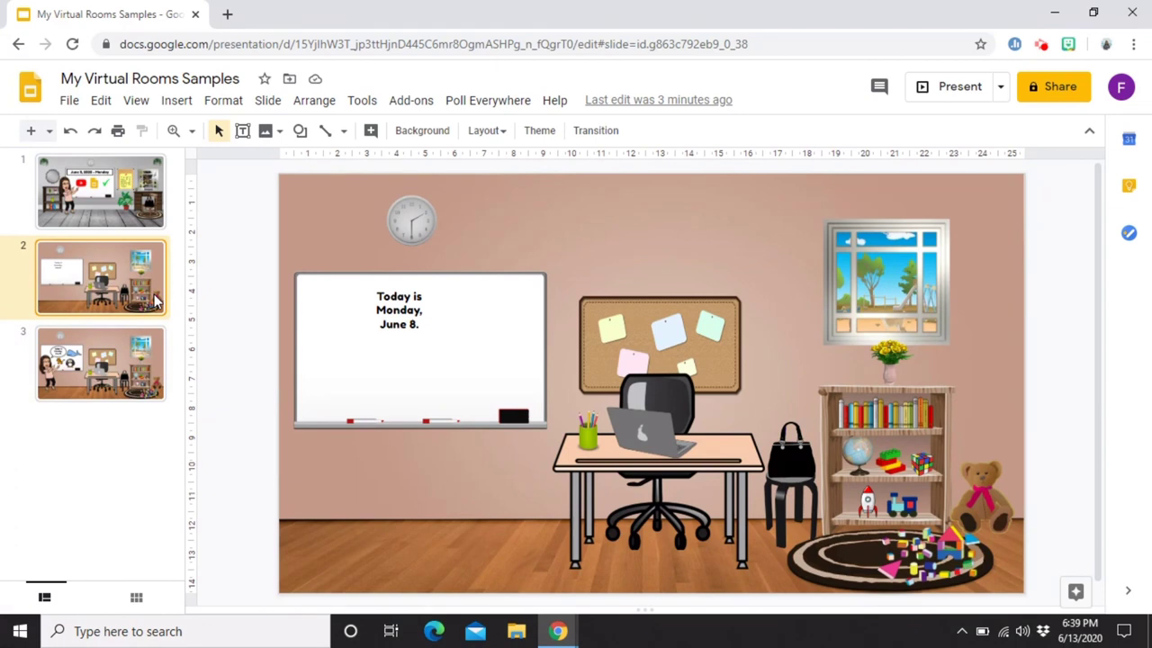
Inspect slide 2's clock, 'Today is' text, whiteboard, corkboard, desk items, bag, toys and window.
{"action": "left_click", "coordinate": [411, 220]}
{"action": "left_click", "coordinate": [429, 322]}
{"action": "left_click", "coordinate": [483, 409]}
{"action": "left_click", "coordinate": [662, 383]}
{"action": "left_click", "coordinate": [657, 405]}
{"action": "left_click", "coordinate": [648, 437]}
{"action": "left_click", "coordinate": [589, 439]}
{"action": "left_click", "coordinate": [587, 477]}
{"action": "left_click", "coordinate": [786, 473]}
{"action": "left_click", "coordinate": [863, 511]}
{"action": "left_click", "coordinate": [905, 520]}
{"action": "left_click", "coordinate": [886, 279]}
Check the links on slide 3's Bitmoji teacher, whale, cat and penguin, then return to slide 2.
{"action": "left_click", "coordinate": [123, 351]}
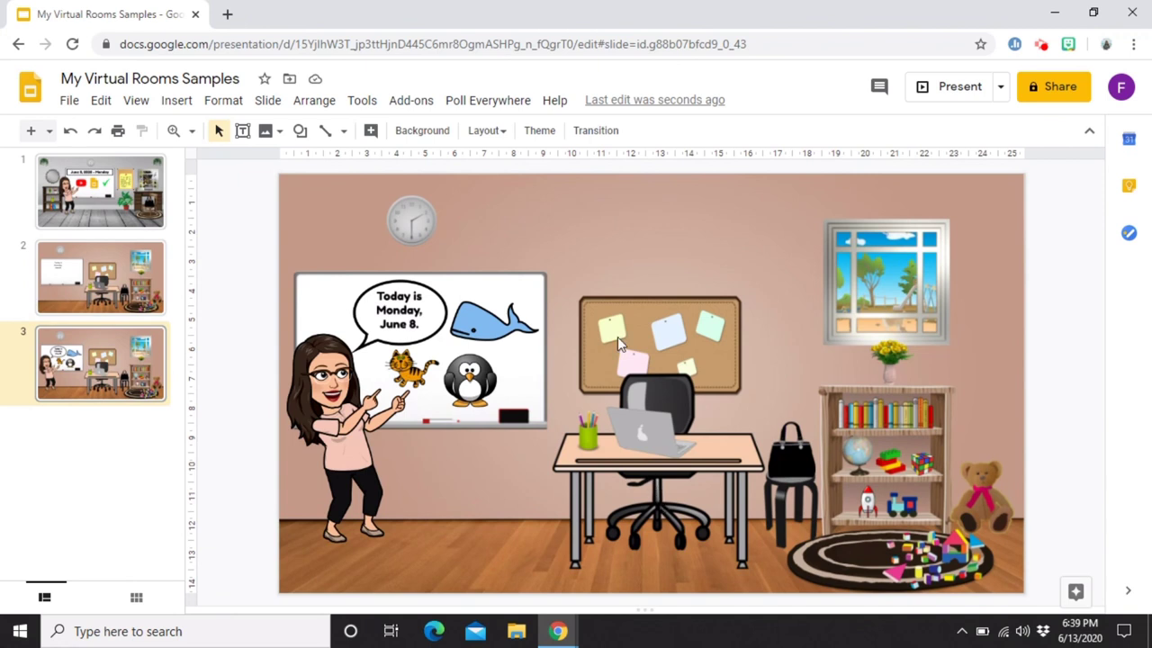
{"action": "left_click", "coordinate": [343, 370]}
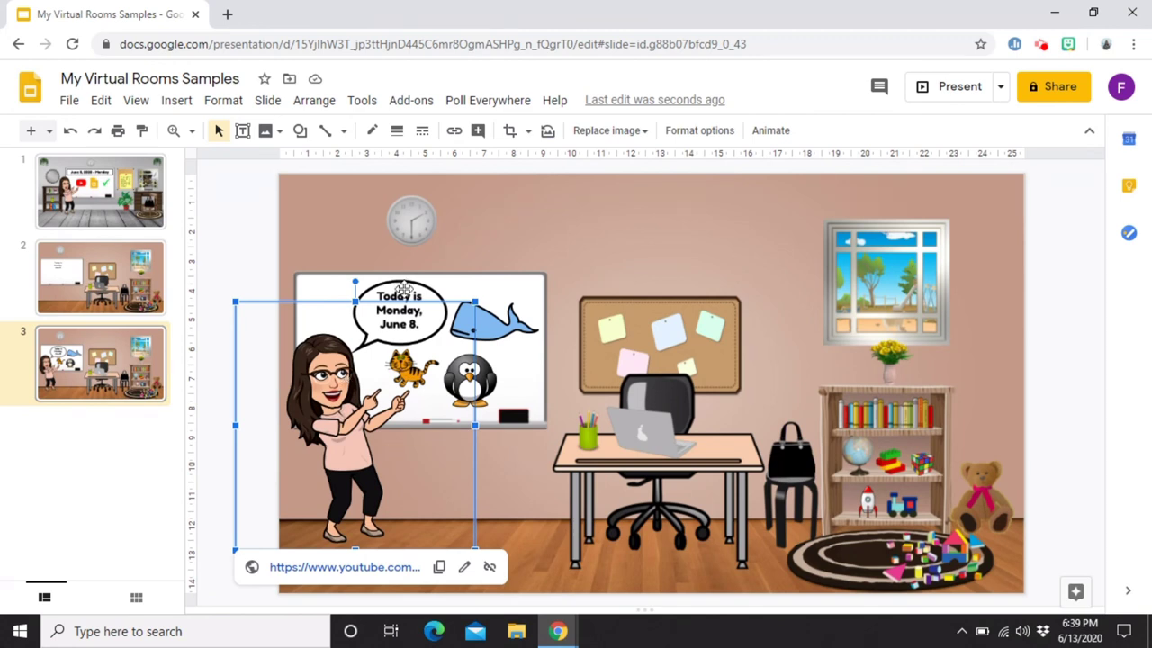
{"action": "left_click", "coordinate": [505, 326]}
{"action": "left_click", "coordinate": [412, 365]}
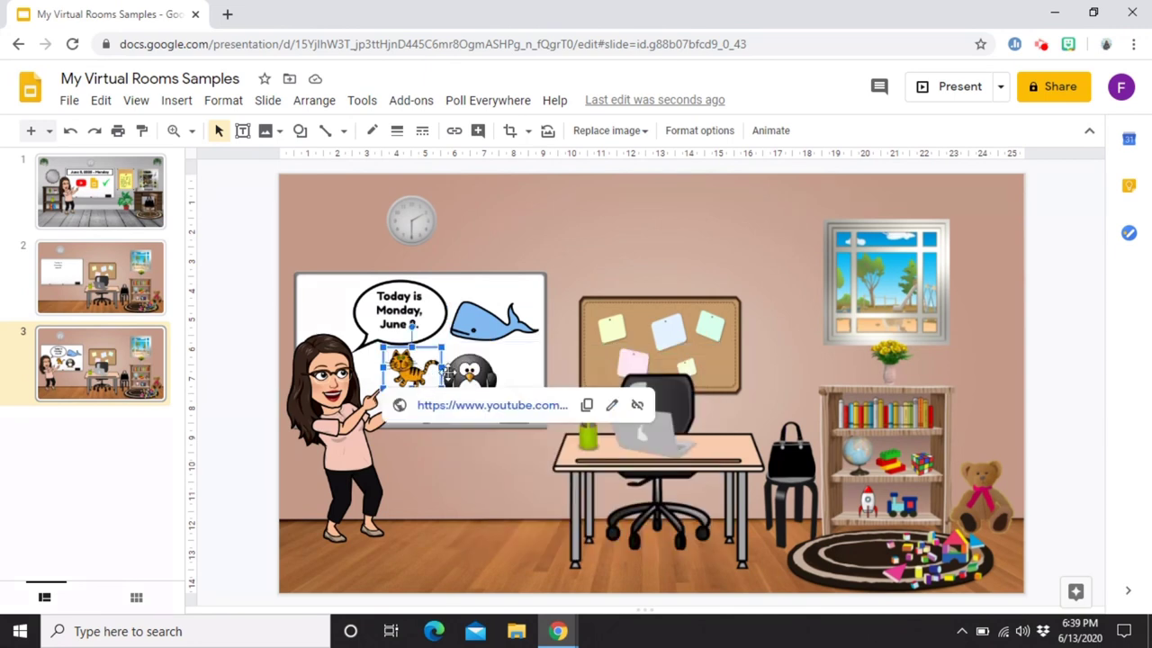
{"action": "left_click", "coordinate": [461, 374]}
{"action": "left_click", "coordinate": [710, 325]}
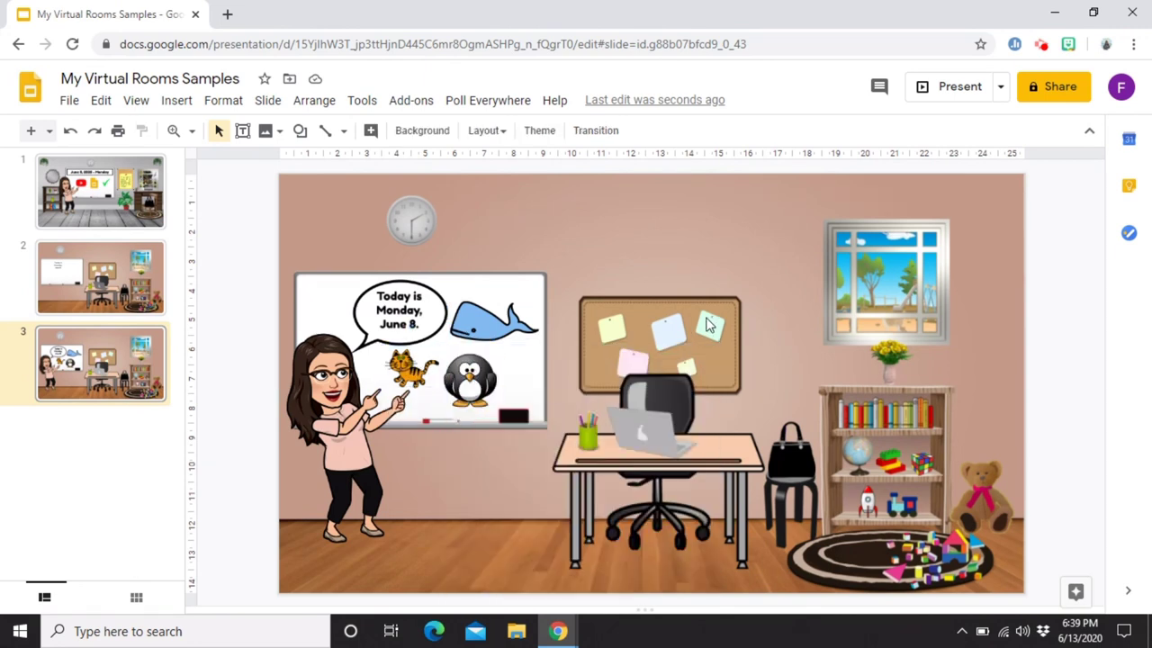
{"action": "left_click", "coordinate": [133, 284]}
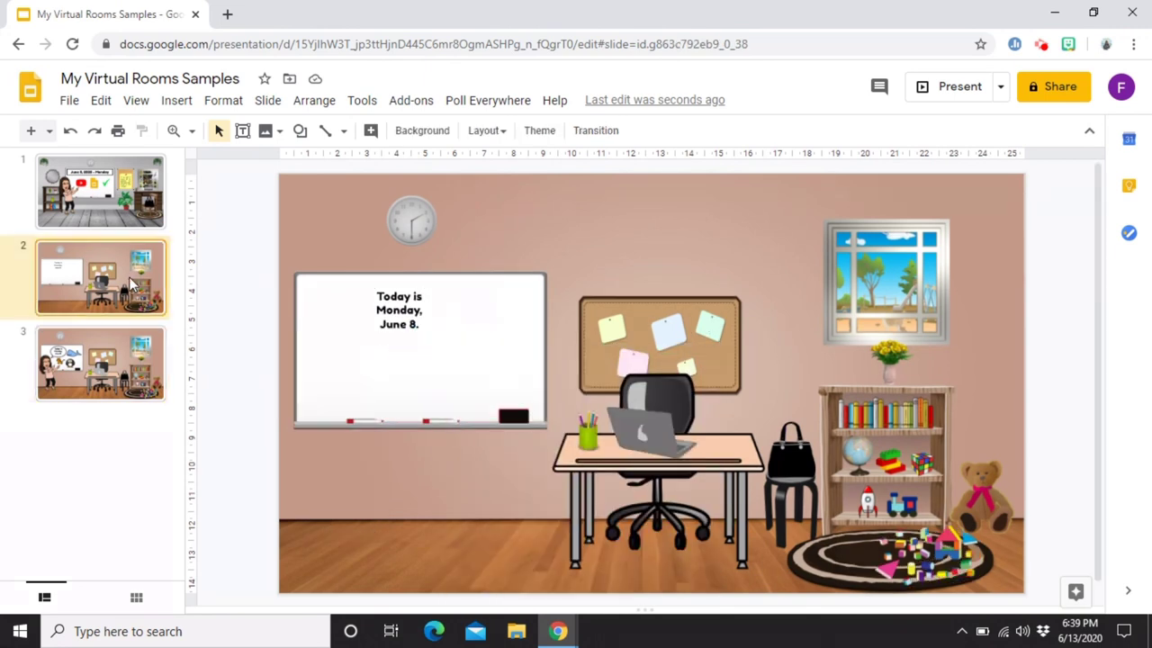
Show slide 3, glance at slide 1's grey room, and come back to slide 3.
{"action": "left_click", "coordinate": [125, 338]}
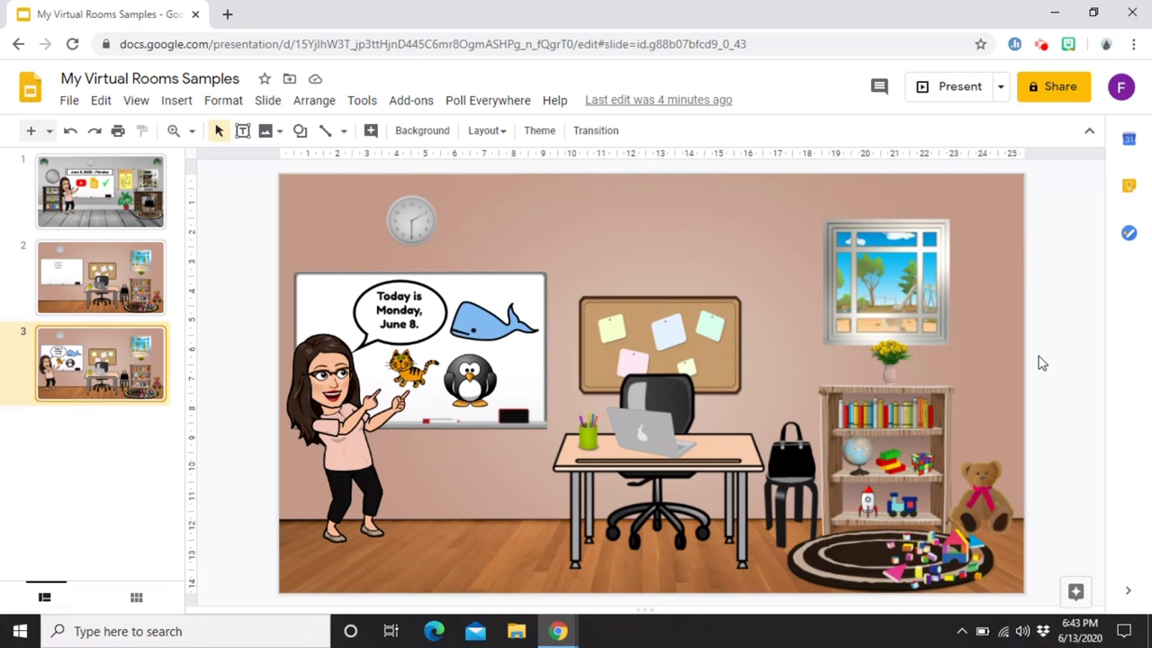
{"action": "left_click", "coordinate": [145, 203]}
{"action": "left_click", "coordinate": [153, 345]}
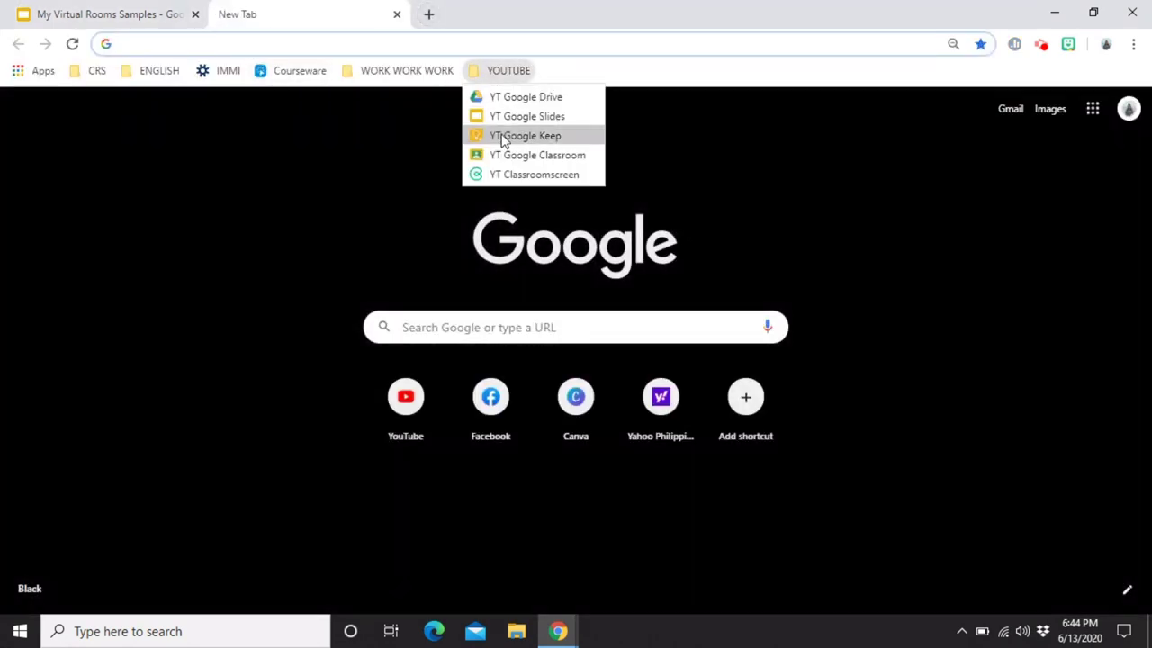
Create a blank presentation, delete its title and subtitle placeholders, and close the Themes panel.
{"action": "key", "text": "Escape"}
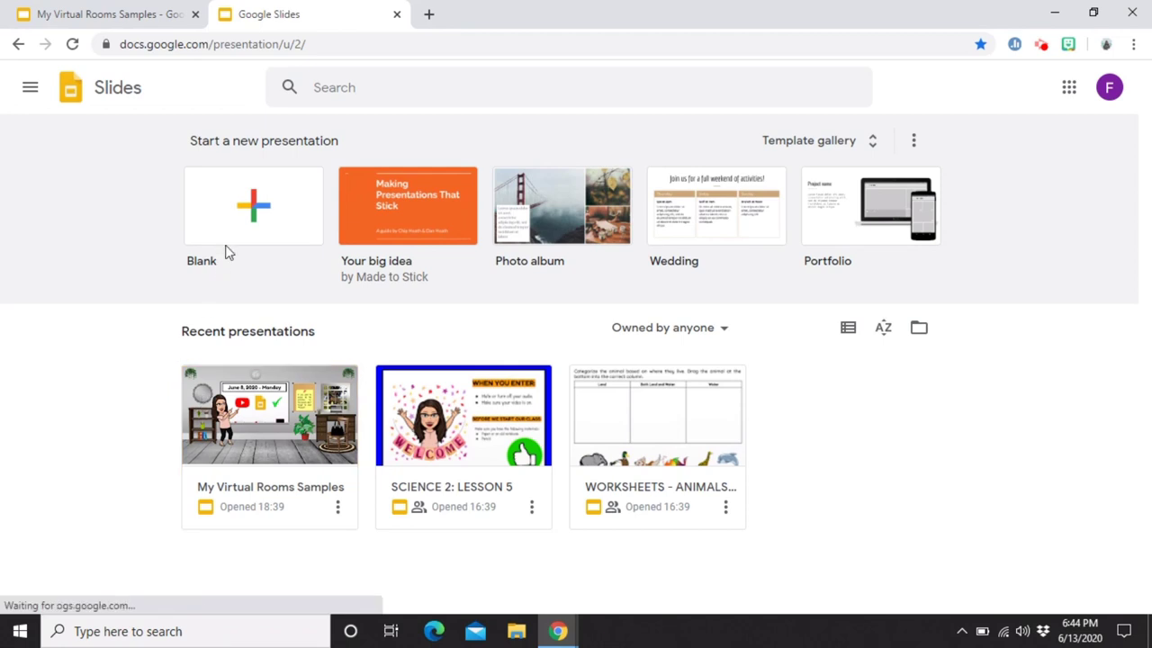
{"action": "left_click", "coordinate": [255, 218]}
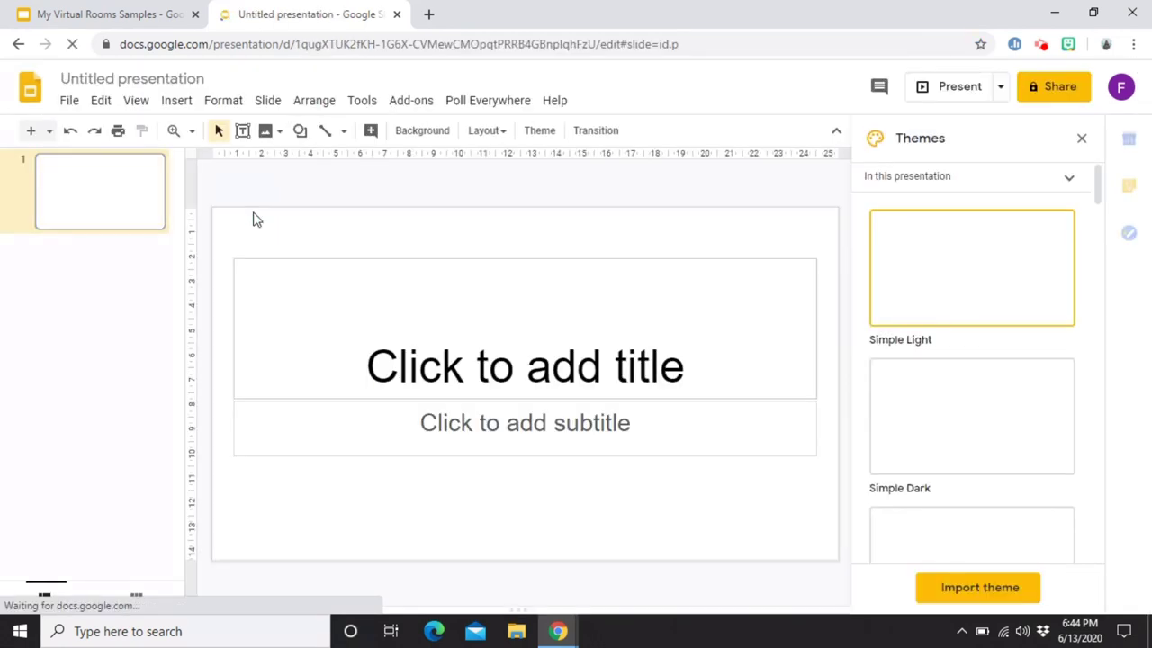
{"action": "left_click_drag", "start_coordinate": [255, 218], "coordinate": [645, 603]}
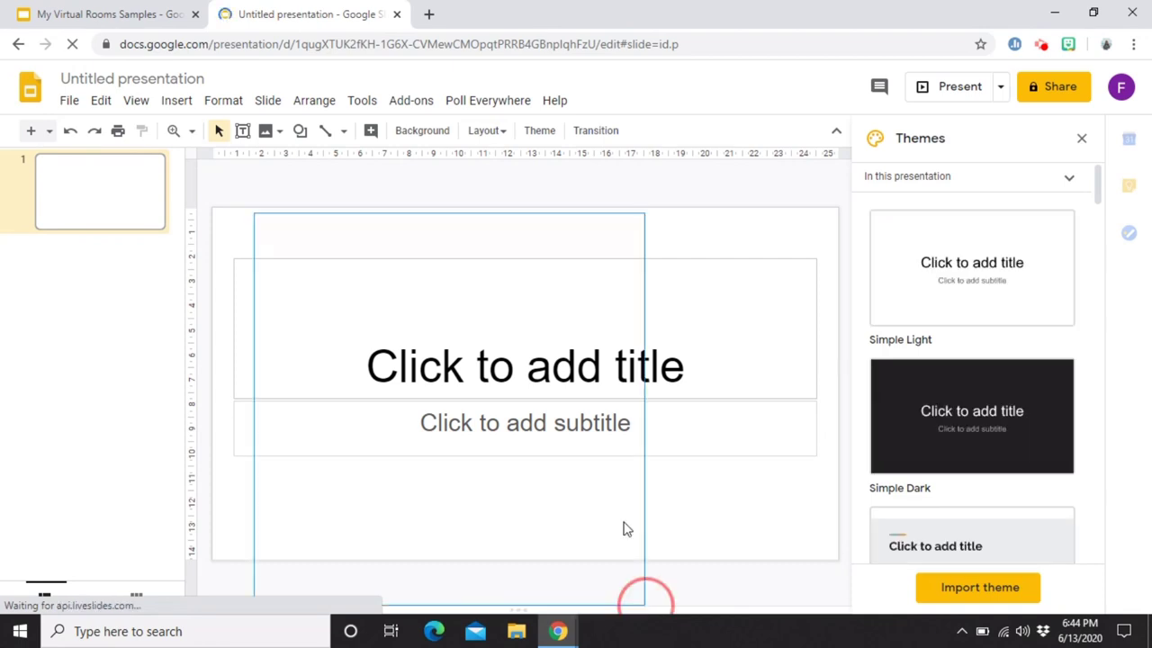
{"action": "left_click_drag", "start_coordinate": [666, 482], "coordinate": [669, 475]}
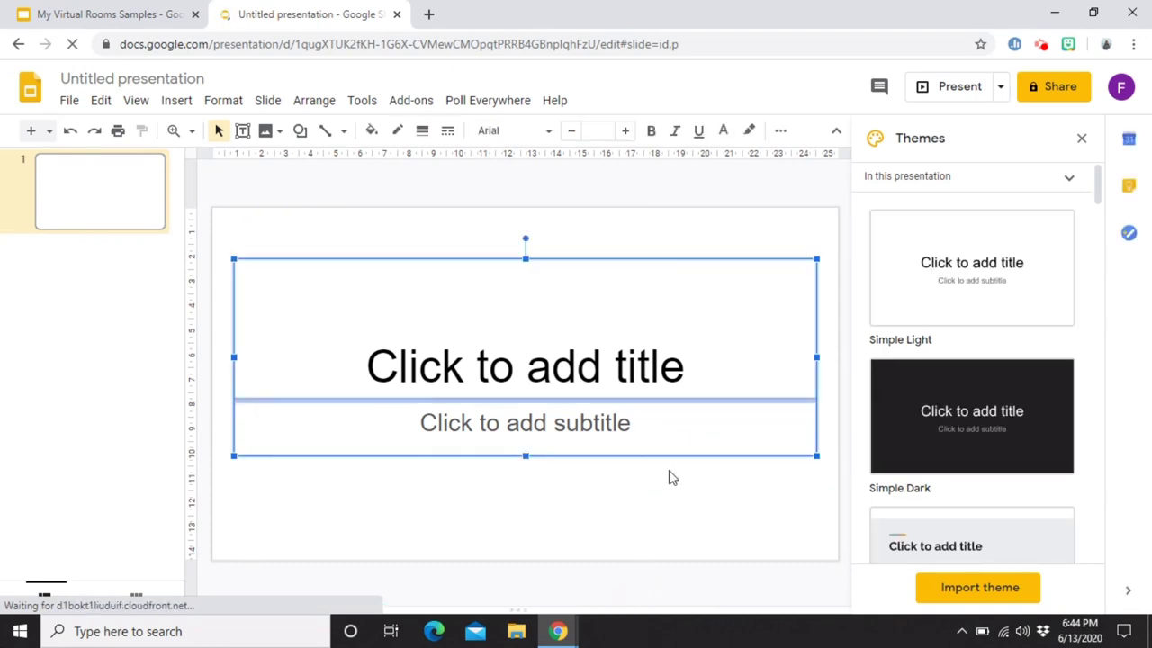
{"action": "key", "text": "Delete"}
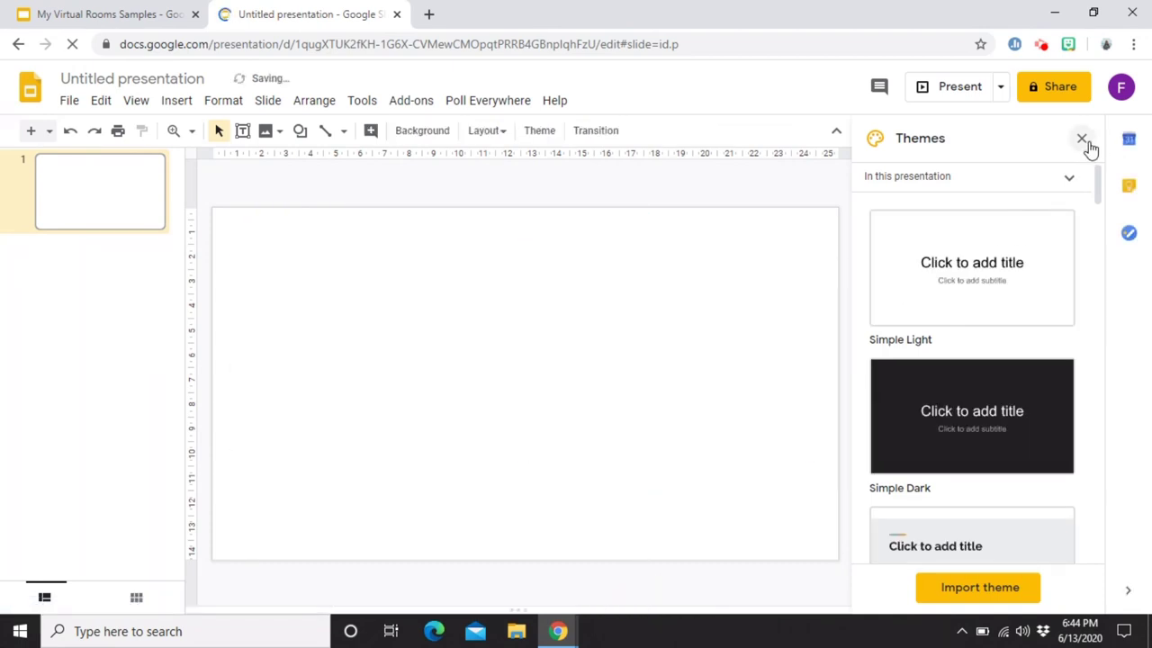
{"action": "left_click", "coordinate": [1088, 143]}
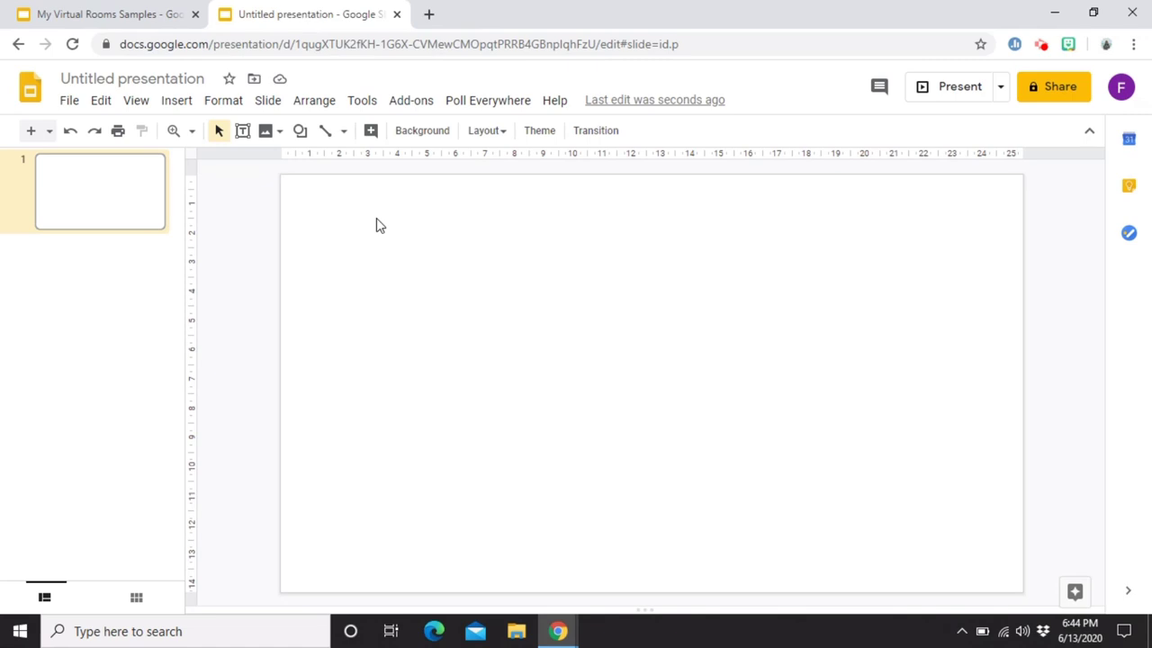
Retitle the untitled presentation 'My Virtual Classroom for Science 2'.
{"action": "left_click", "coordinate": [117, 78]}
{"action": "type", "text": "My Virtual Classroom for Science 2"}
{"action": "key", "text": "Return"}
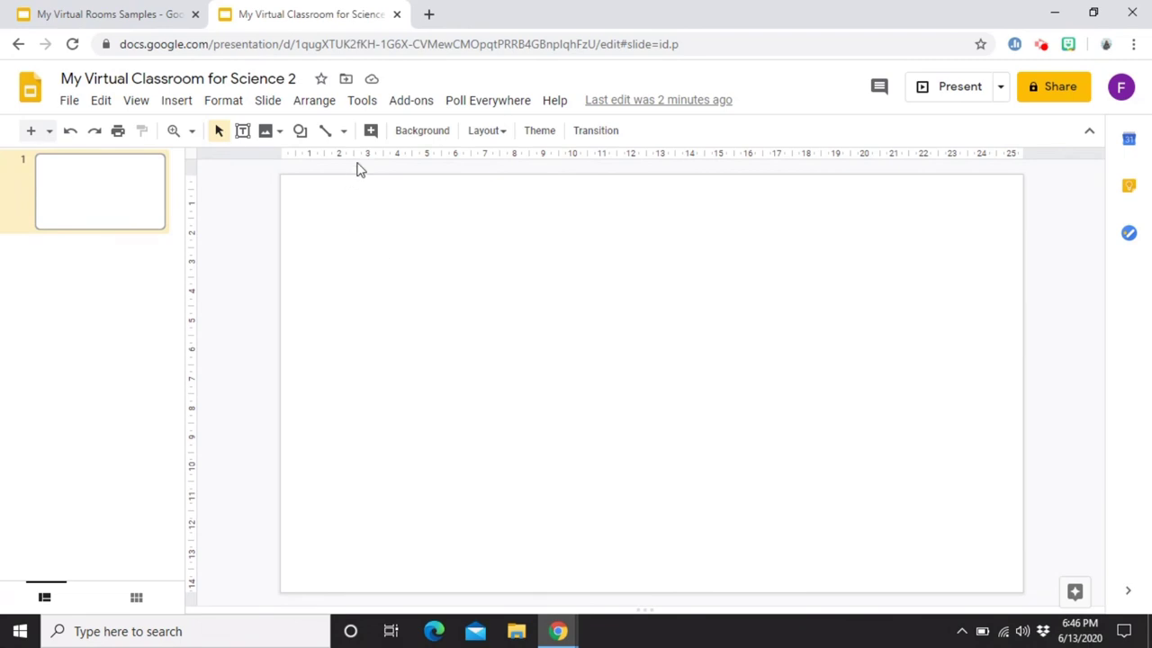
Search images for 'floor and wall' and set the peach-wall, wooden-floor result as the background.
{"action": "left_click", "coordinate": [433, 139]}
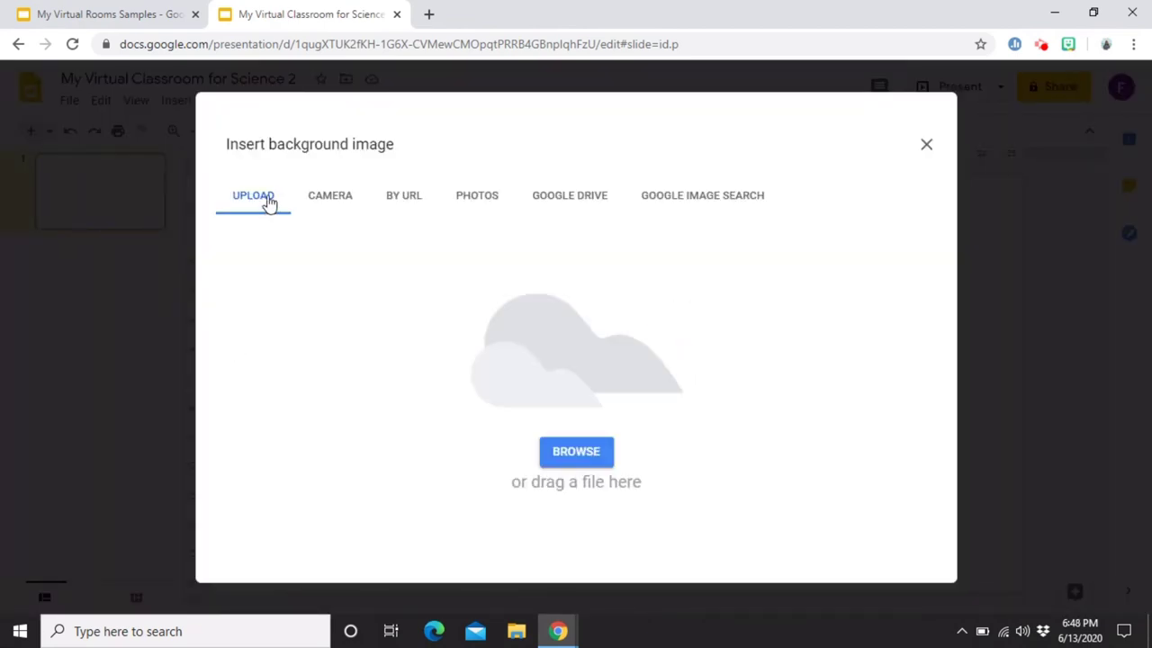
{"action": "left_click", "coordinate": [690, 206]}
{"action": "left_click", "coordinate": [648, 148]}
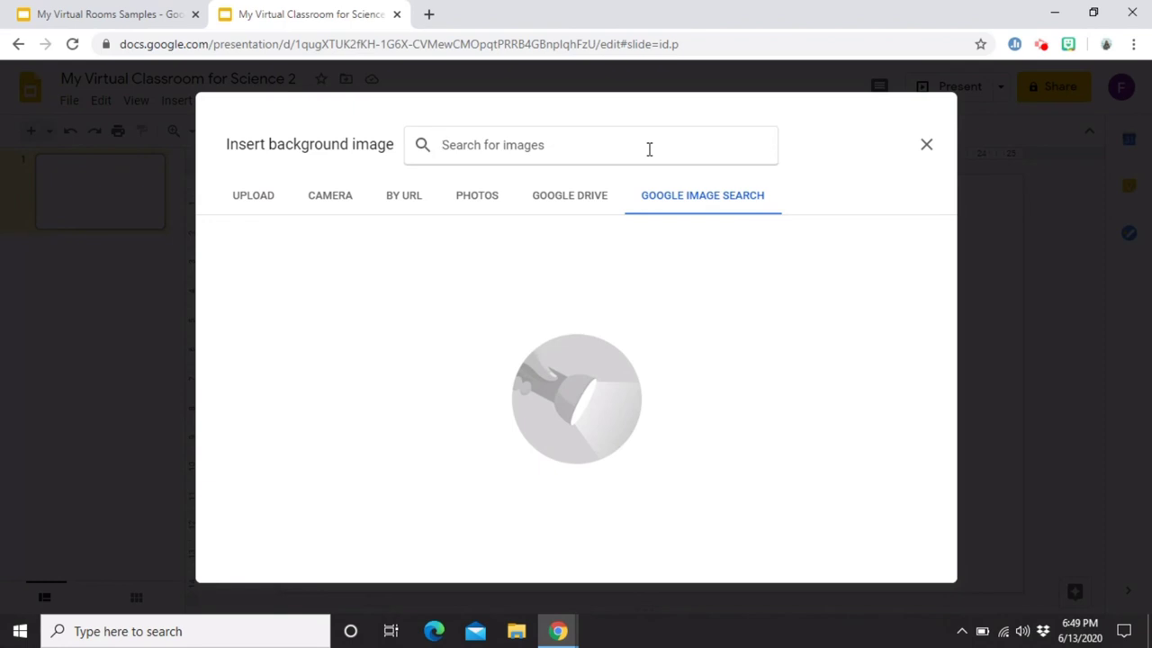
{"action": "type", "text": "floor and wall"}
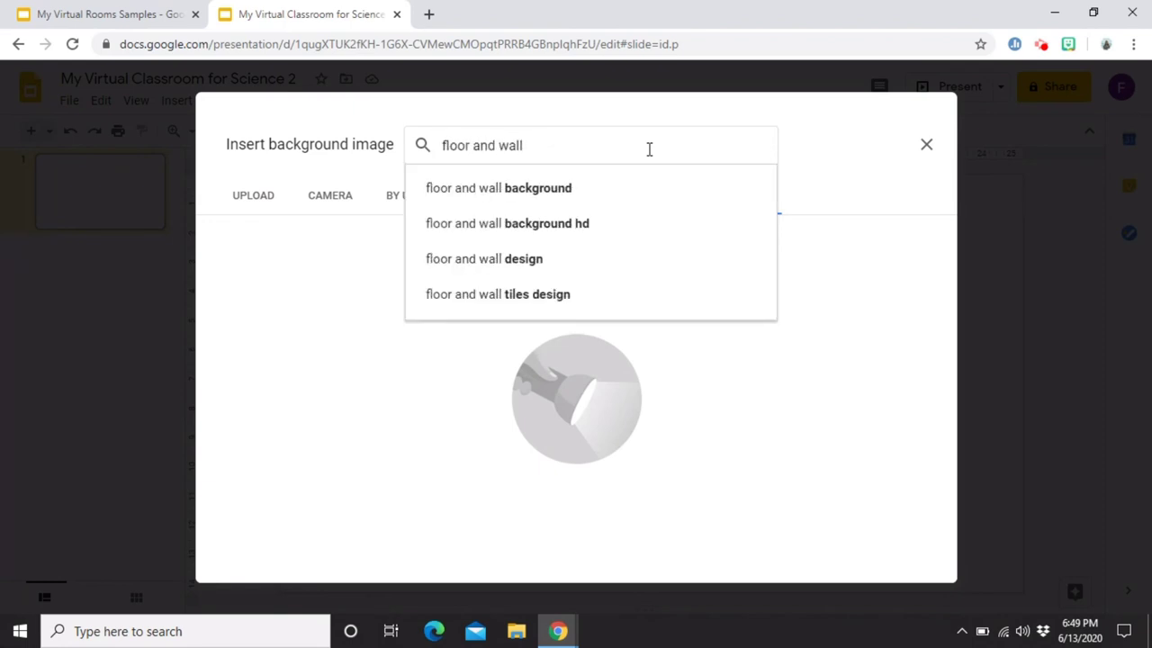
{"action": "key", "text": "Return"}
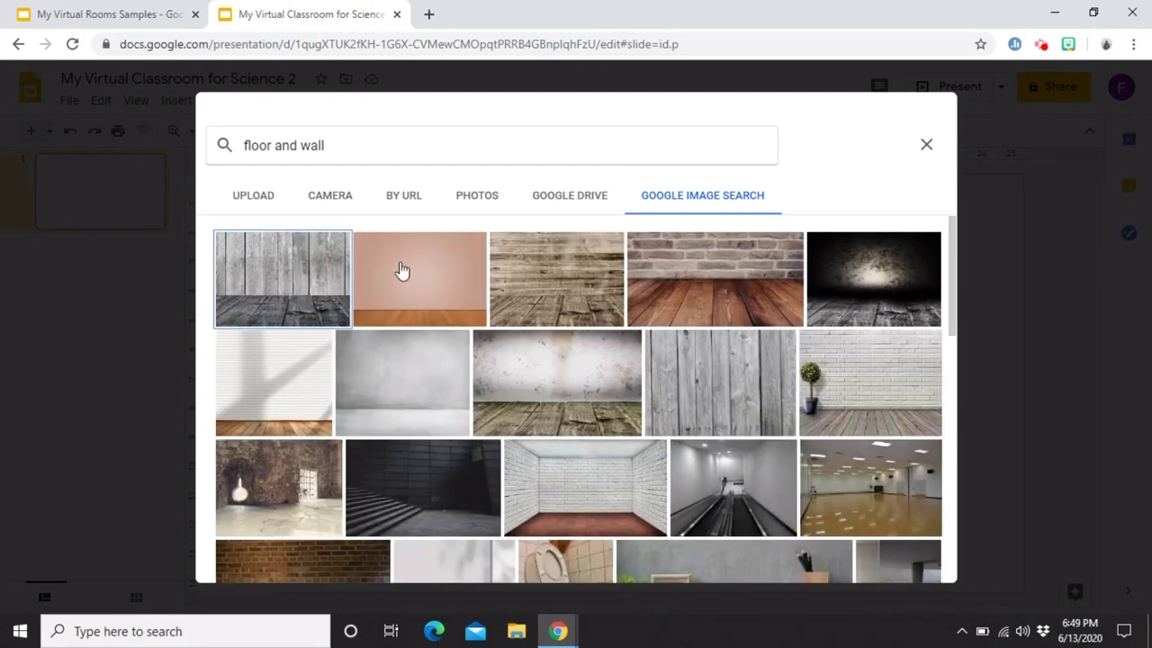
{"action": "left_click", "coordinate": [400, 271]}
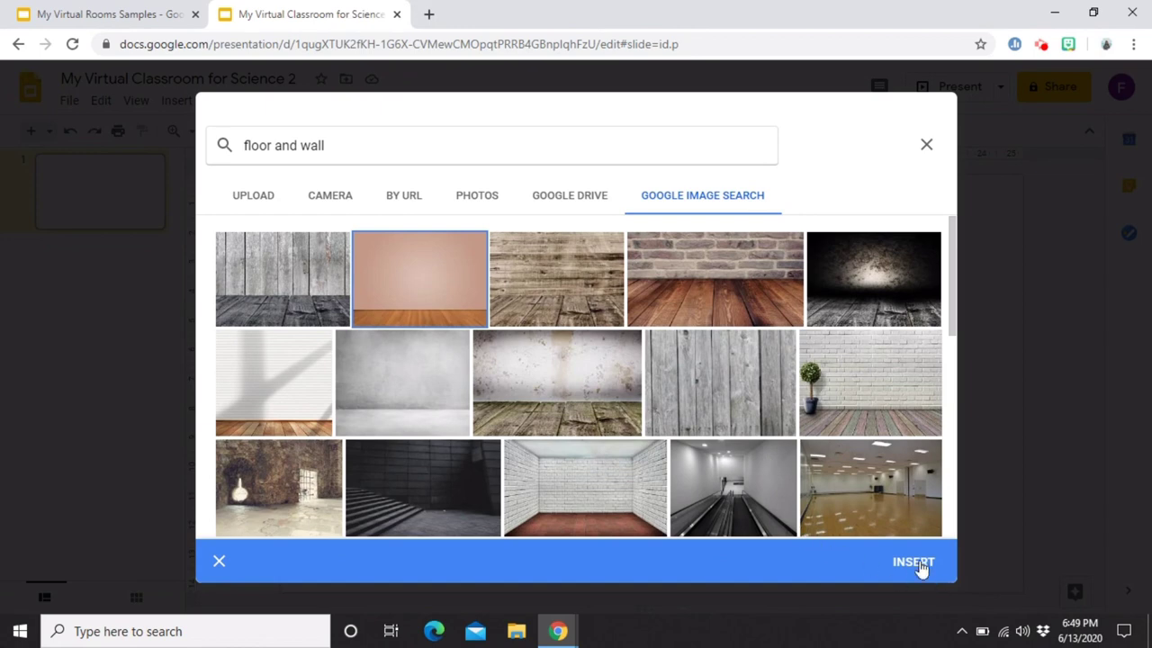
{"action": "left_click", "coordinate": [438, 296]}
{"action": "left_click", "coordinate": [442, 296]}
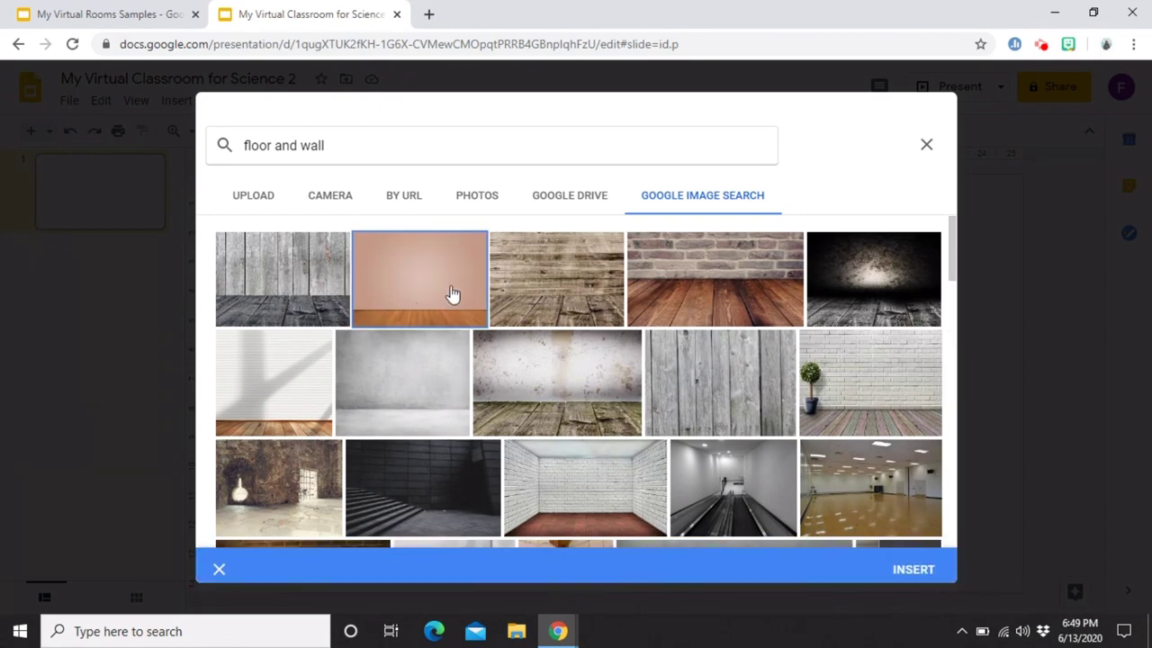
{"action": "left_click", "coordinate": [904, 562]}
{"action": "left_click", "coordinate": [681, 437]}
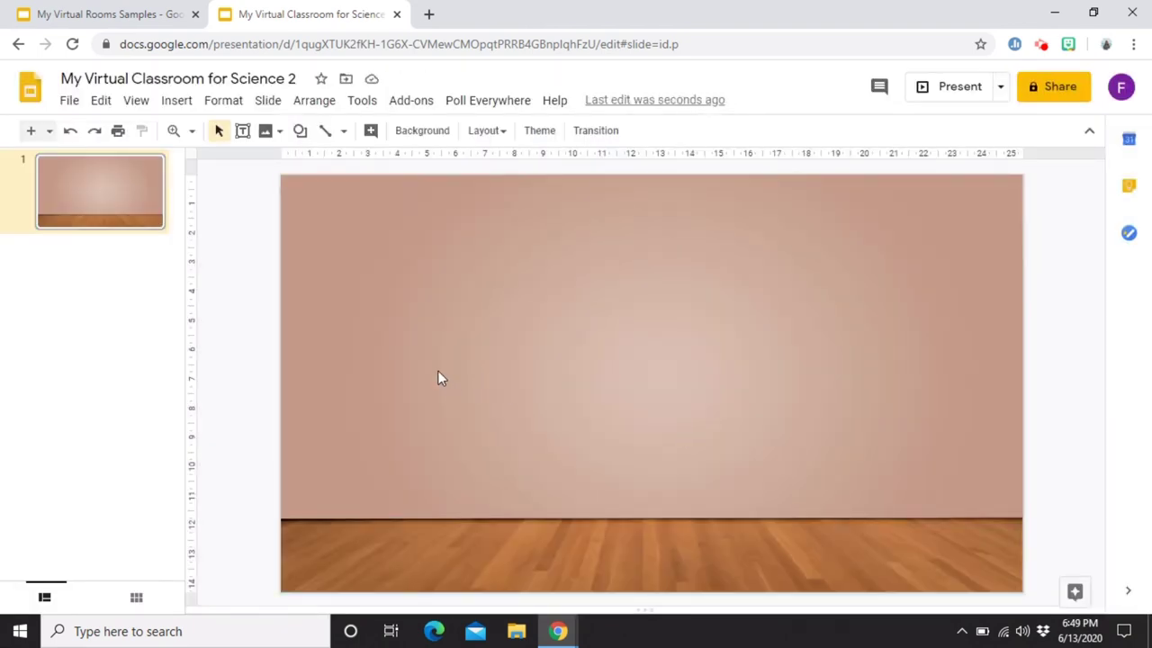
Add slide 2 with a grey 'floor and wall' image stretched to fill the slide.
{"action": "key", "text": "ctrl+m"}
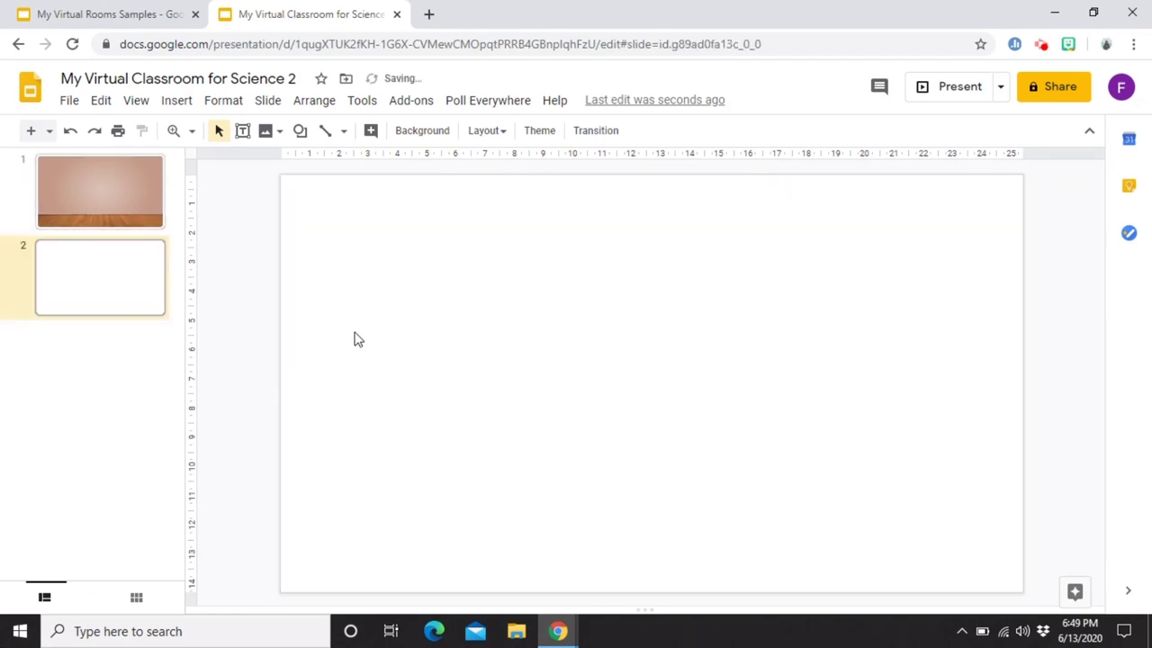
{"action": "left_click", "coordinate": [176, 100]}
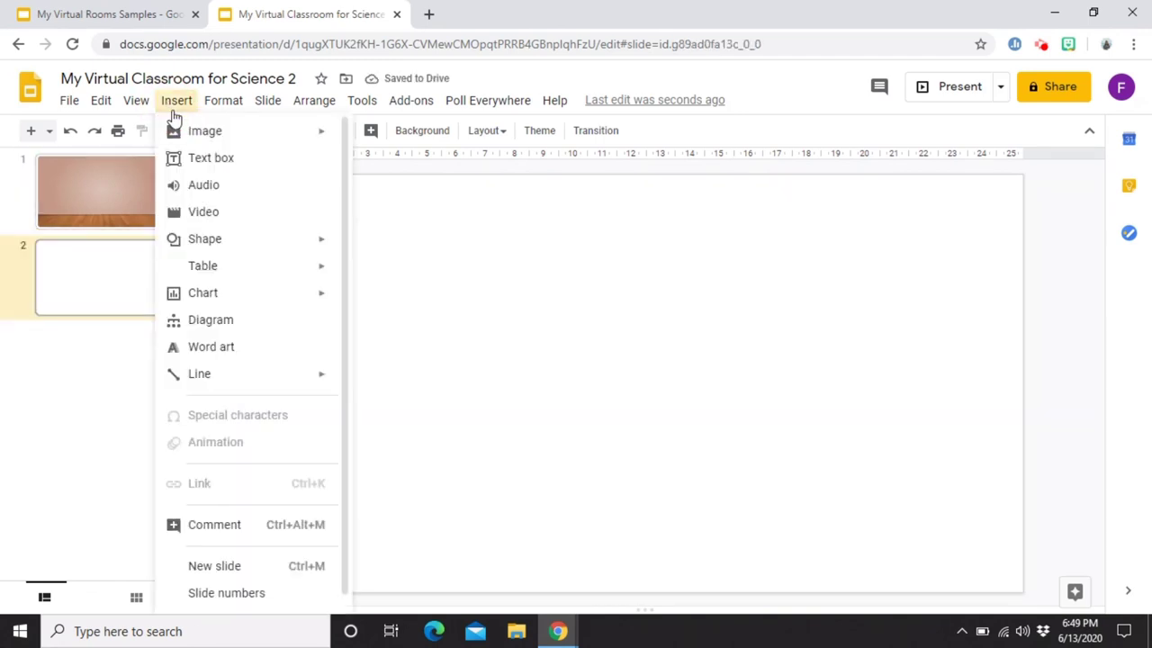
{"action": "mouse_move", "coordinate": [191, 135]}
{"action": "left_click", "coordinate": [382, 168]}
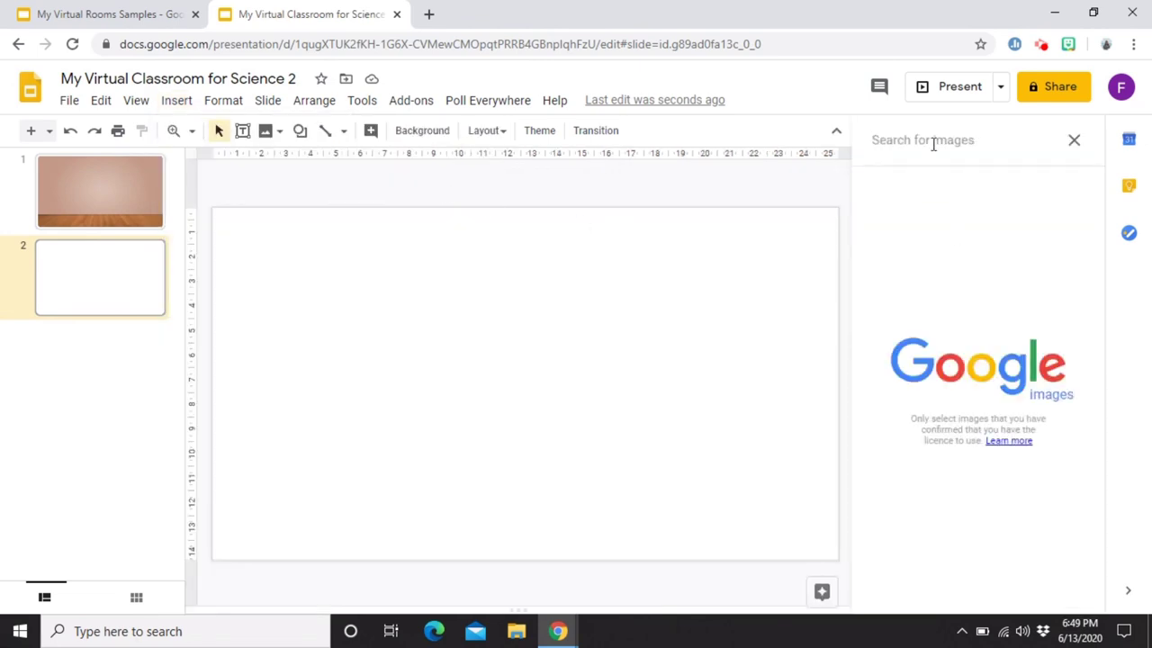
{"action": "type", "text": "floor an"}
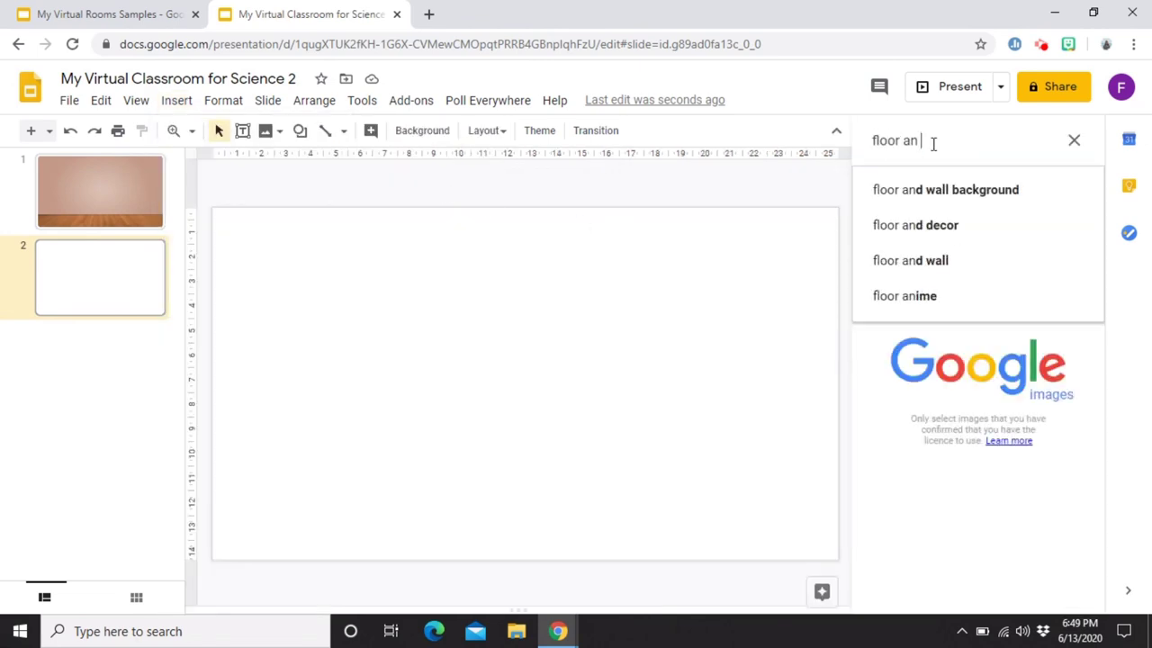
{"action": "type", "text": "d wall"}
{"action": "key", "text": "Return"}
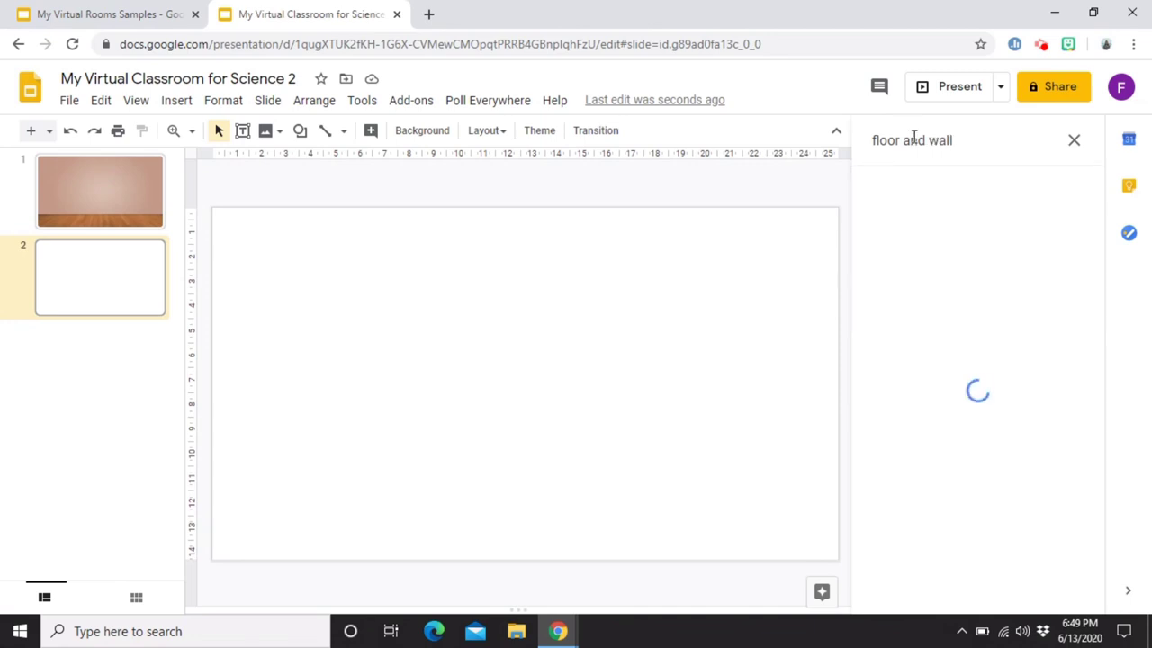
{"action": "left_click_drag", "start_coordinate": [942, 322], "coordinate": [424, 244]}
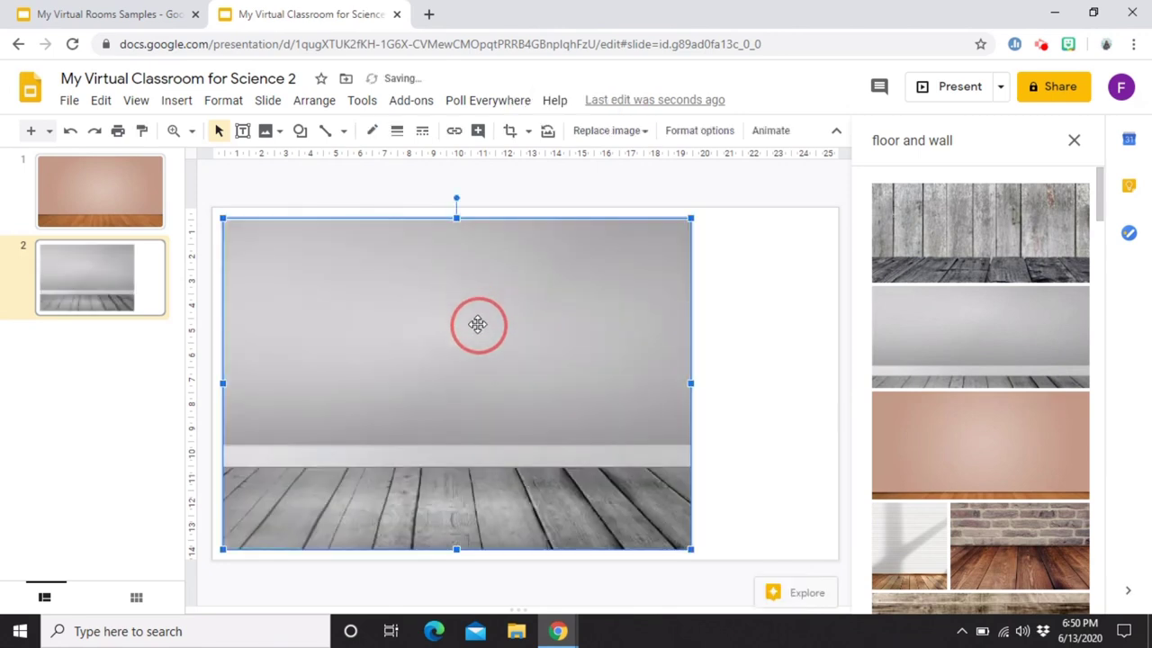
{"action": "left_click_drag", "start_coordinate": [477, 321], "coordinate": [466, 310]}
{"action": "left_click_drag", "start_coordinate": [680, 537], "coordinate": [716, 563]}
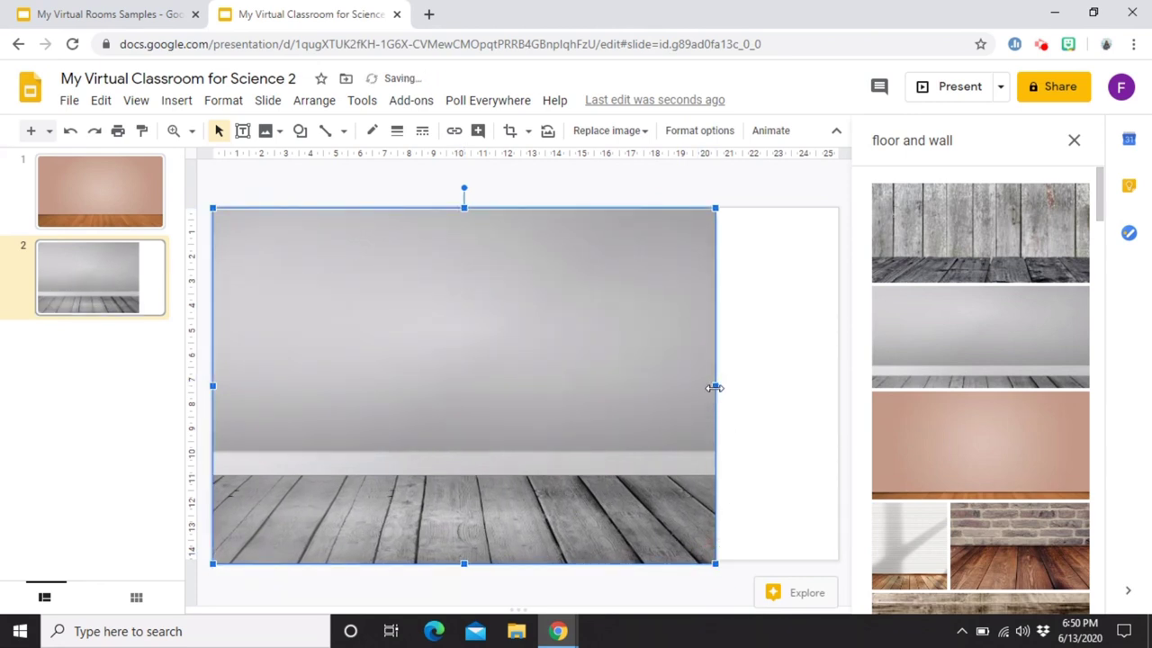
{"action": "left_click_drag", "start_coordinate": [715, 385], "coordinate": [843, 386]}
{"action": "left_click", "coordinate": [257, 178]}
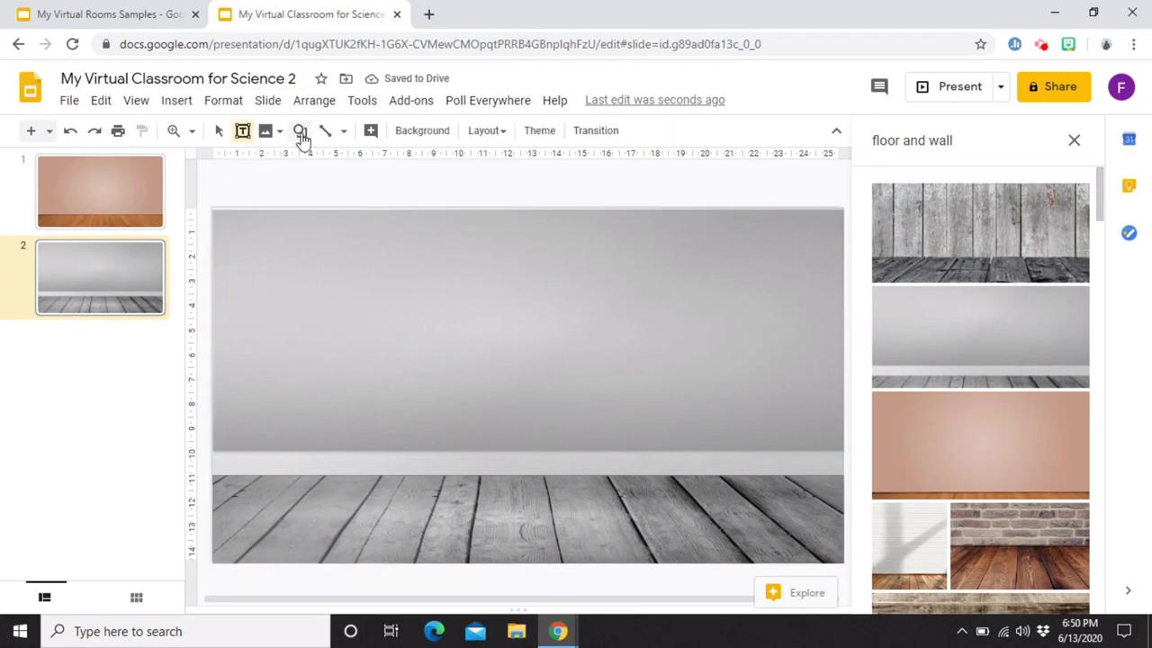
Draw a rectangle across slide 2 from its top-left corner and close the image search panel.
{"action": "left_click", "coordinate": [300, 131]}
{"action": "mouse_move", "coordinate": [320, 162]}
{"action": "left_click", "coordinate": [437, 167]}
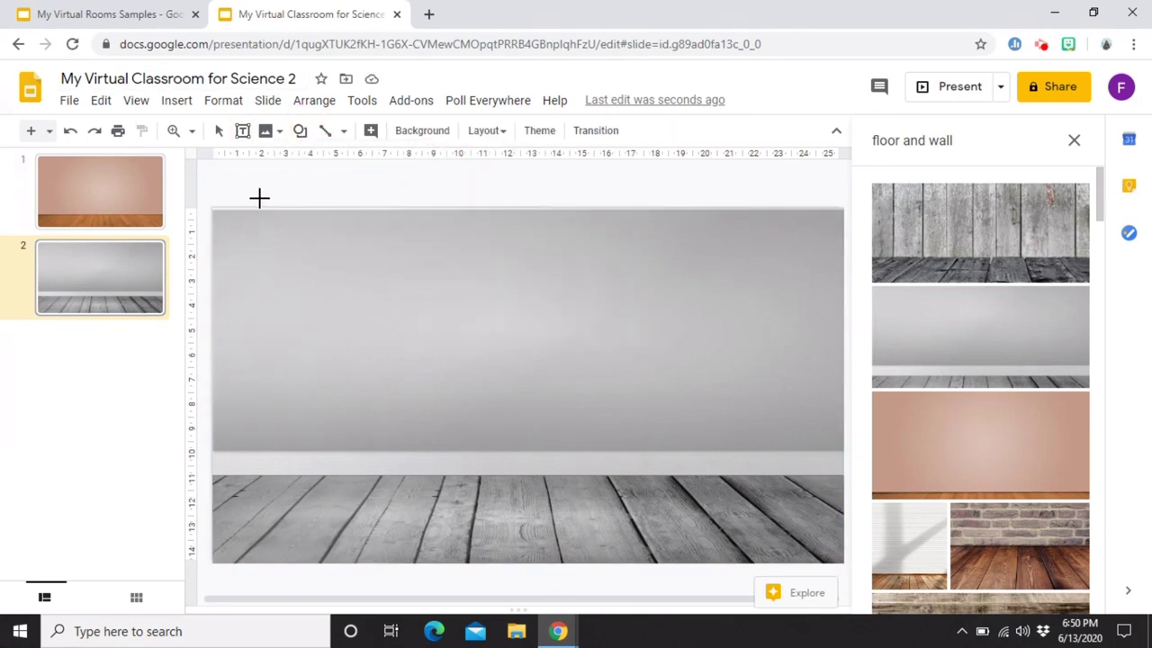
{"action": "left_click_drag", "start_coordinate": [210, 207], "coordinate": [843, 443]}
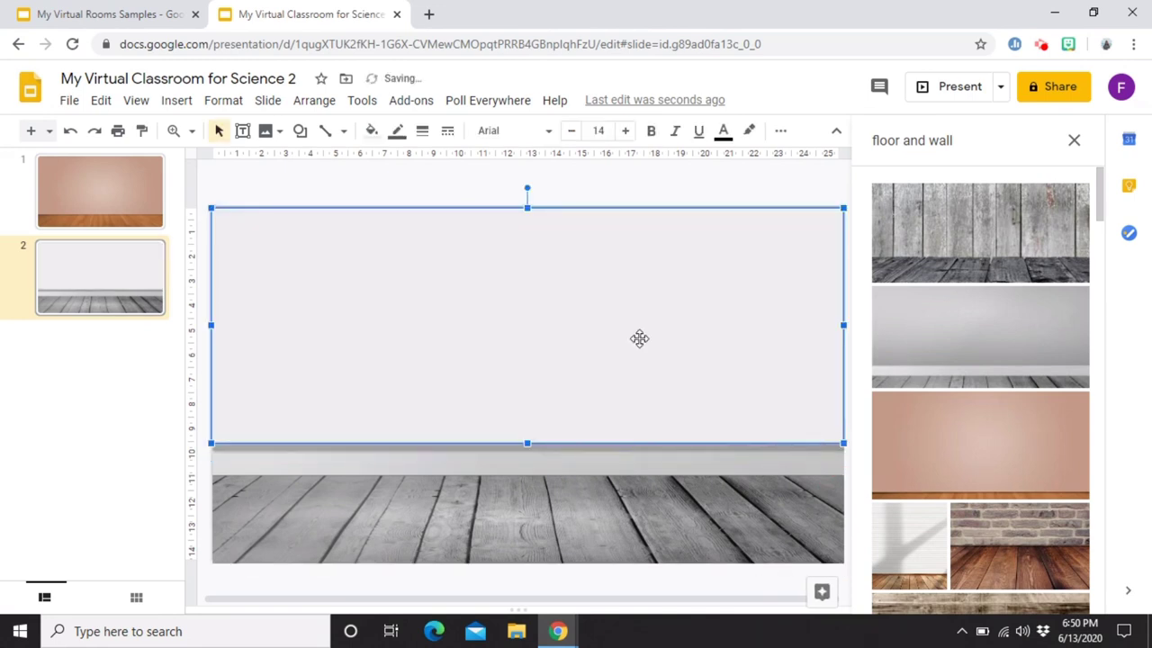
{"action": "left_click_drag", "start_coordinate": [527, 443], "coordinate": [527, 447]}
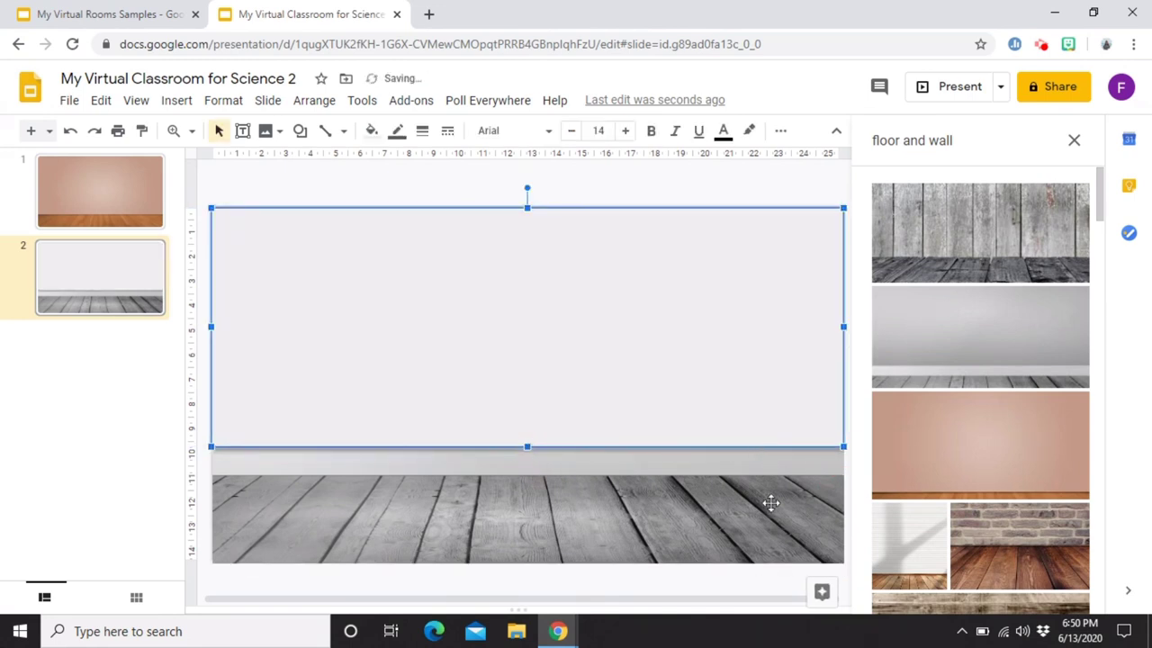
{"action": "left_click", "coordinate": [992, 260]}
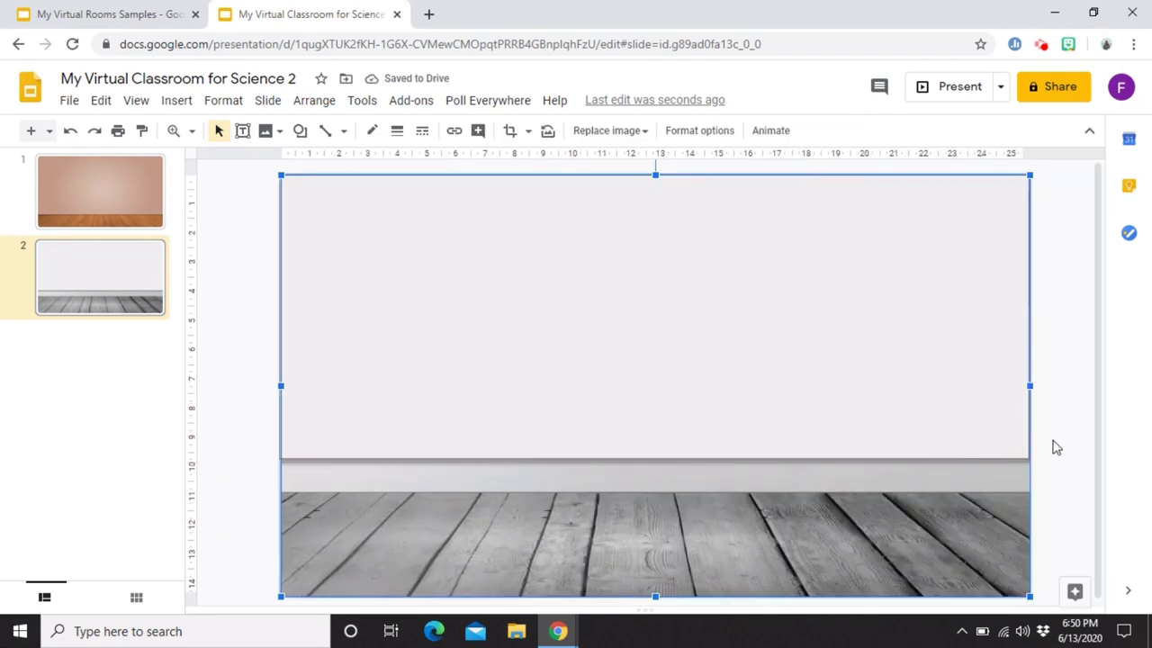
{"action": "left_click", "coordinate": [1056, 447]}
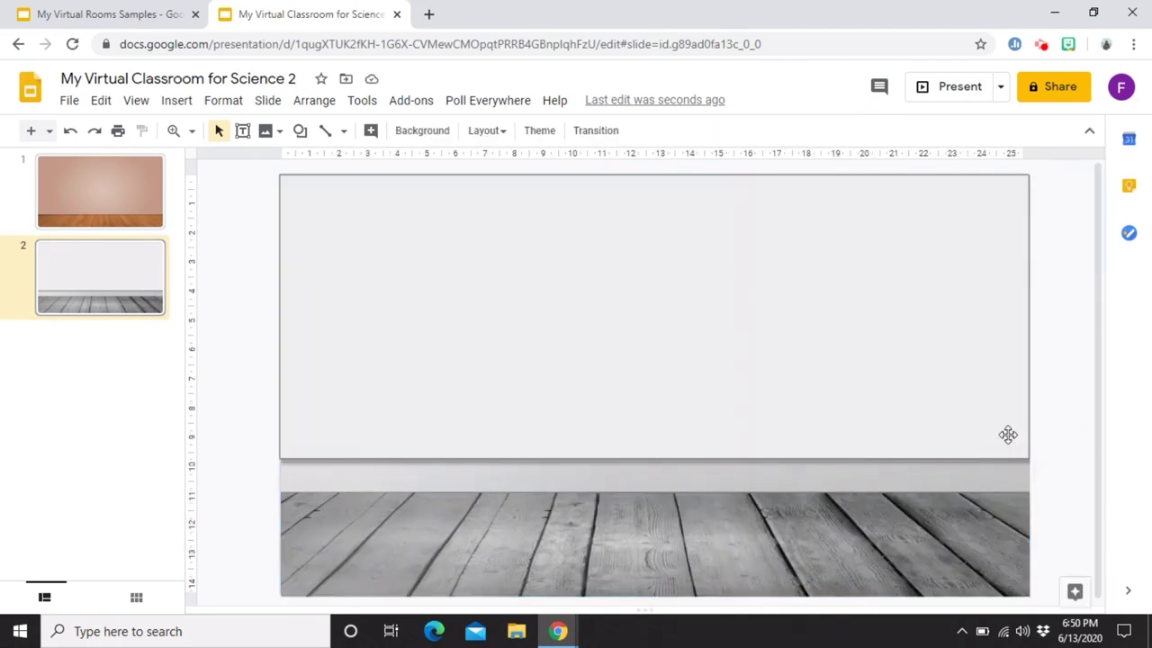
Remove the wall image from slide 2, then delete slide 2 entirely.
{"action": "left_click", "coordinate": [67, 186]}
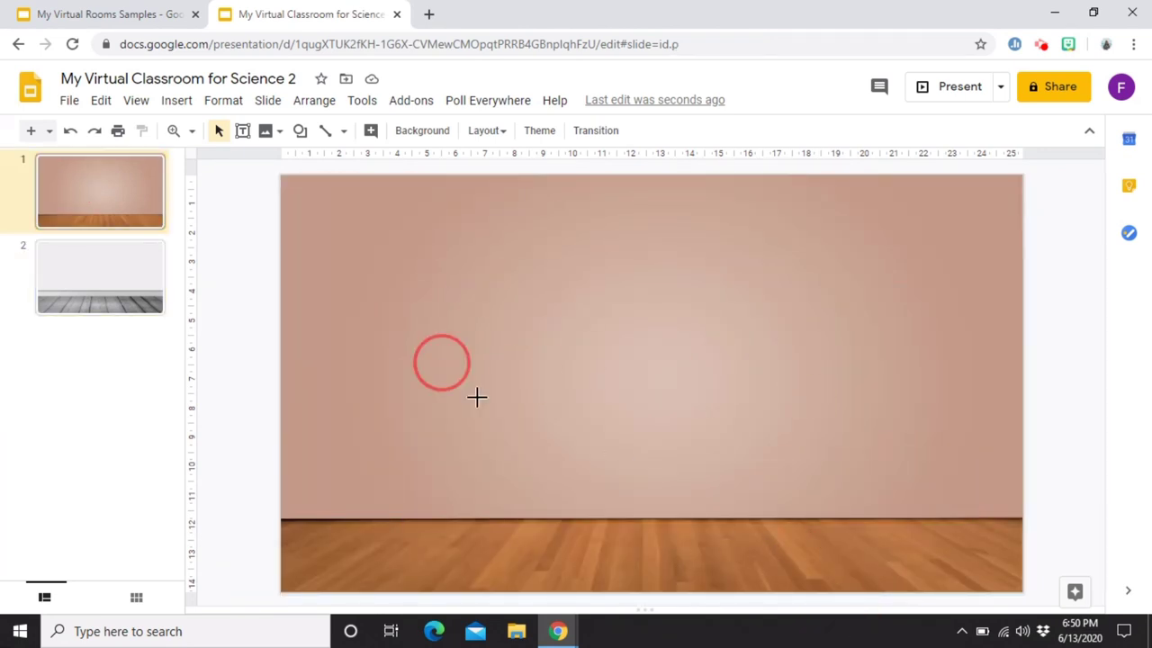
{"action": "left_click", "coordinate": [69, 260]}
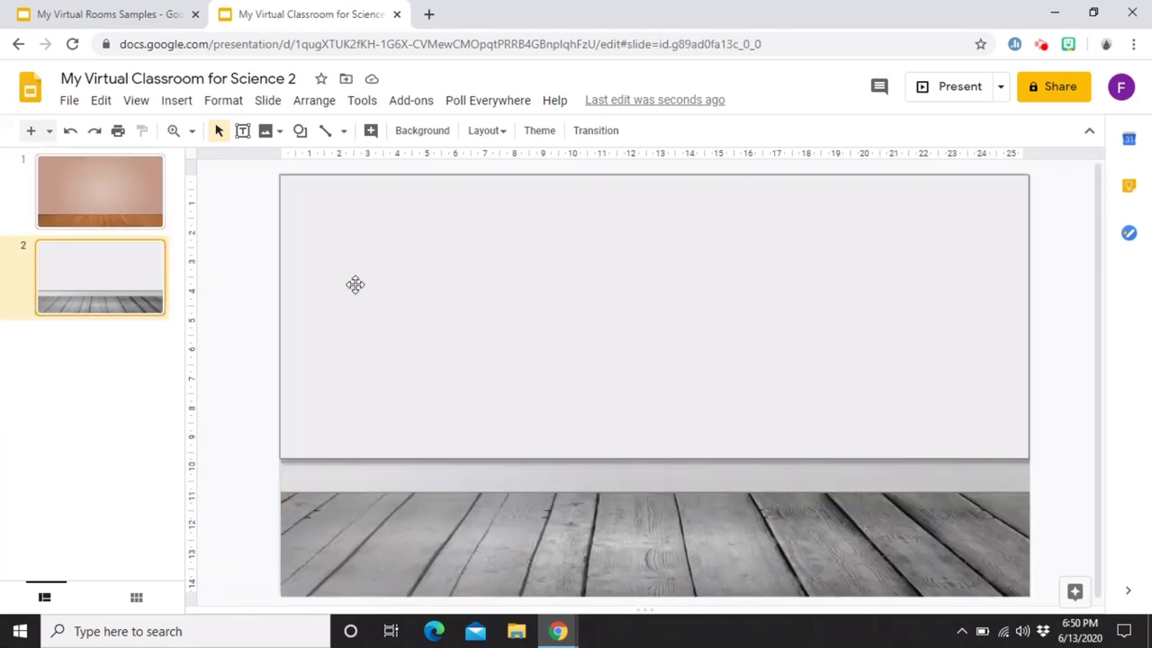
{"action": "left_click", "coordinate": [729, 570]}
{"action": "left_click", "coordinate": [365, 393]}
{"action": "key", "text": "ctrl+z"}
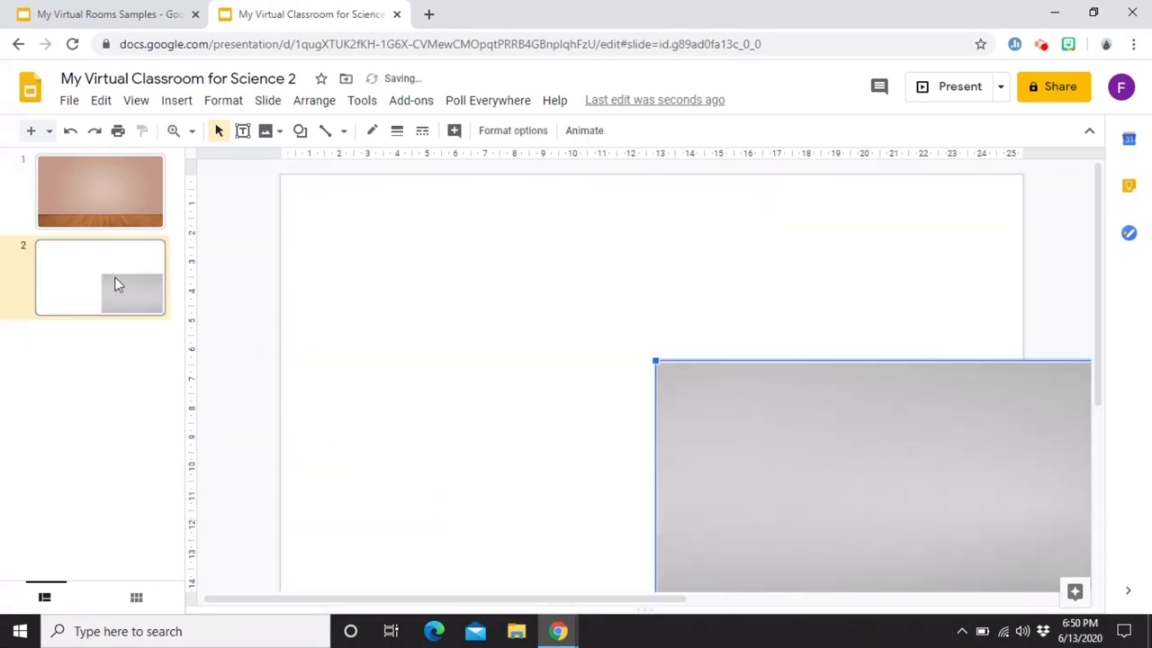
{"action": "left_click", "coordinate": [115, 279]}
{"action": "key", "text": "Delete"}
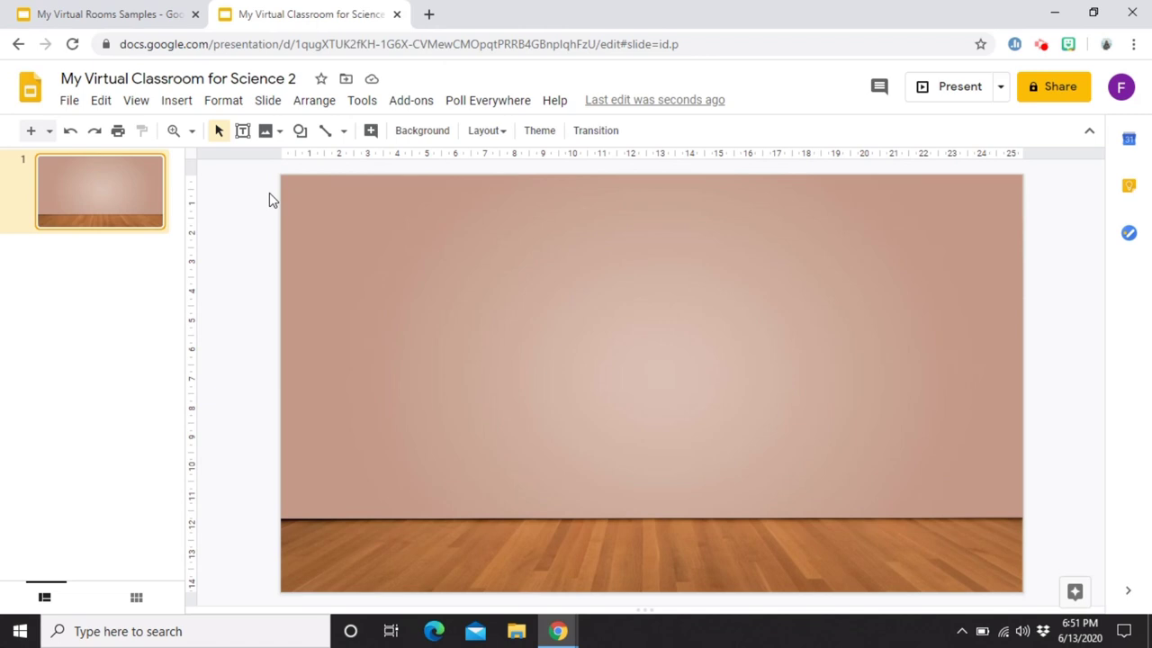
Replace the previous image search with a web search for 'transparent whiteboard'.
{"action": "left_click", "coordinate": [176, 101]}
{"action": "left_click", "coordinate": [200, 135]}
{"action": "left_click", "coordinate": [399, 178]}
{"action": "key", "text": "ctrl+a"}
{"action": "key", "text": "BackSpace"}
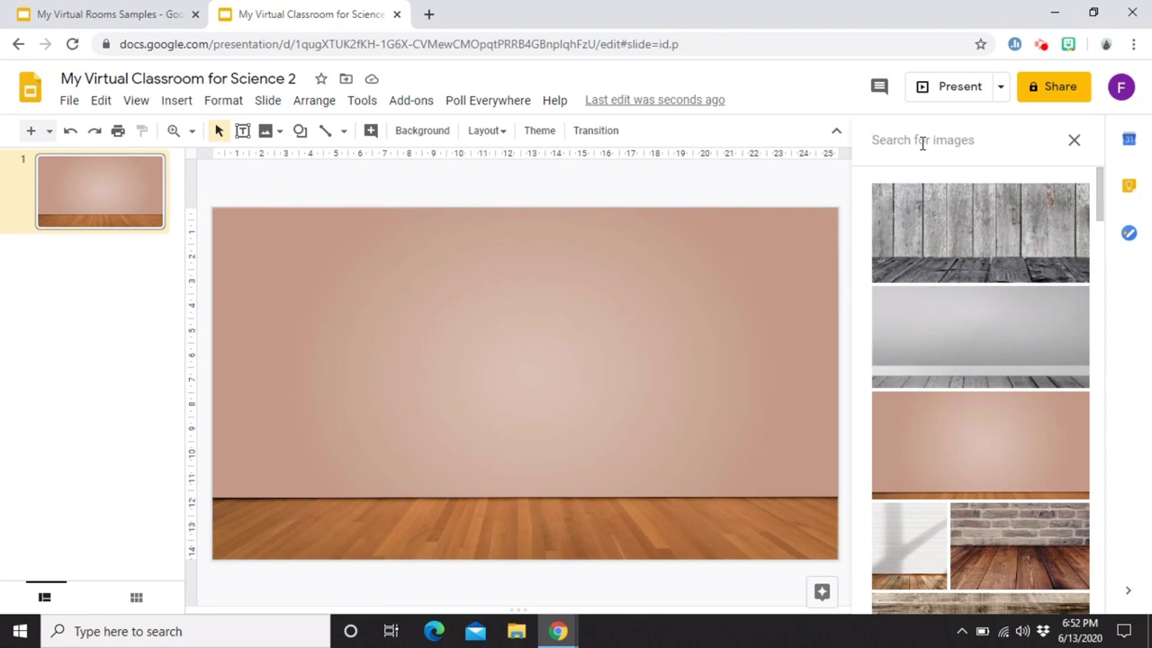
{"action": "type", "text": "tra"}
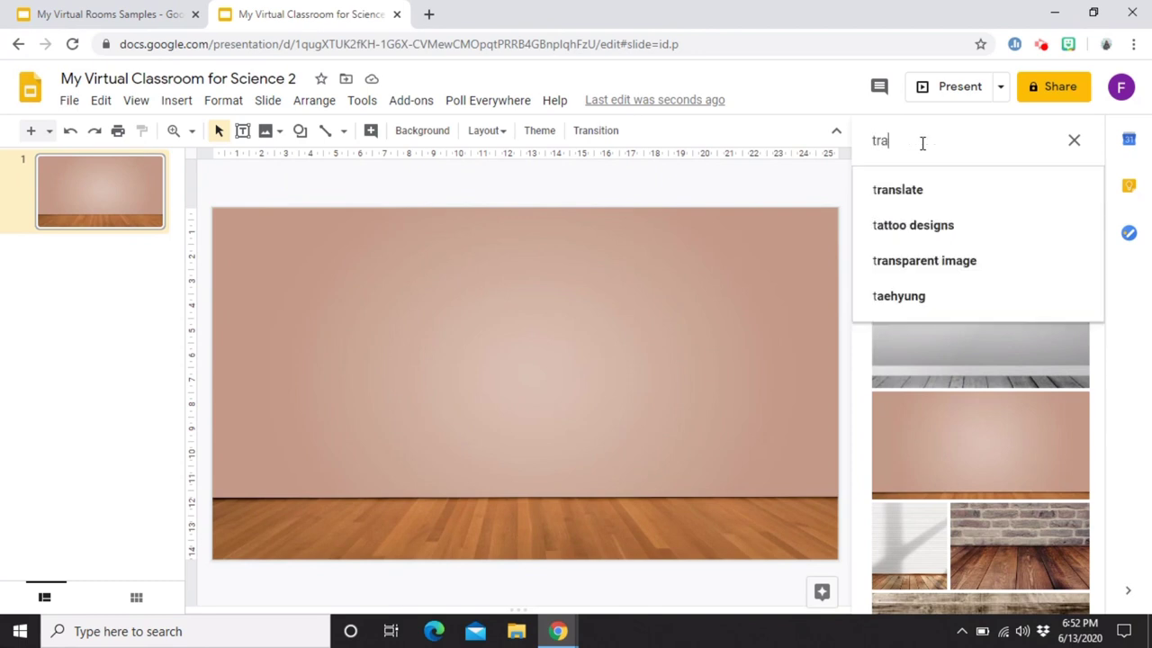
{"action": "type", "text": "nsparent whiteboard"}
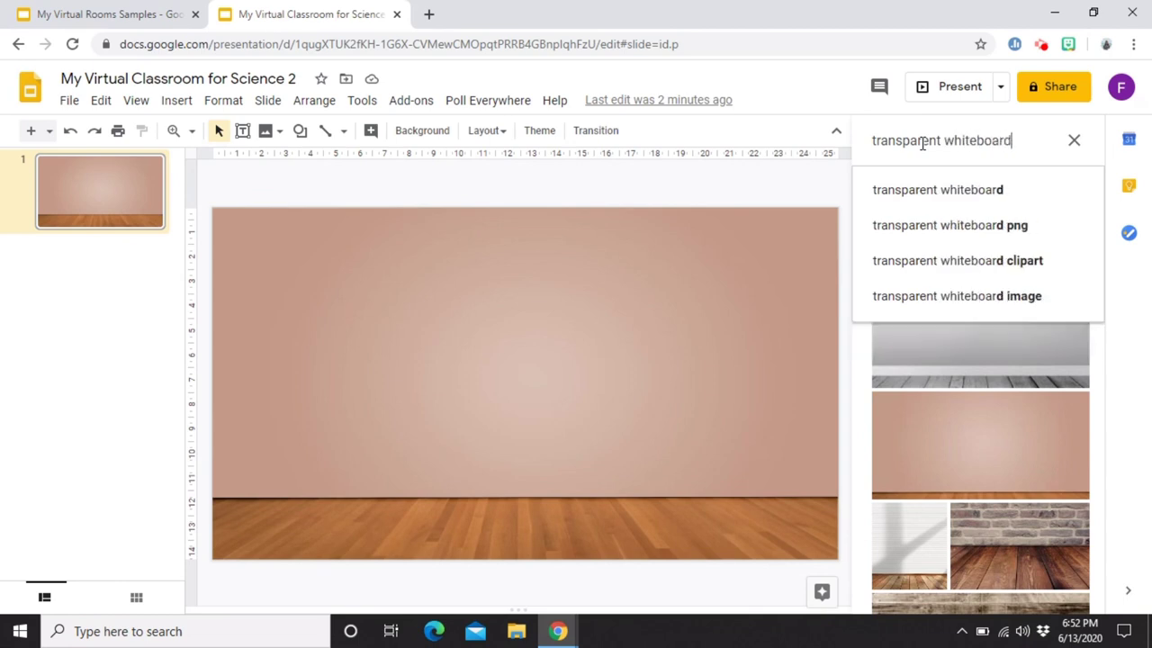
{"action": "key", "text": "Return"}
Place a whiteboard result on the slide, move it to the upper right of the wall, and enlarge it.
{"action": "scroll", "coordinate": [1066, 398], "scroll_direction": "down", "scroll_amount": 2}
{"action": "left_click", "coordinate": [1067, 398]}
{"action": "scroll", "coordinate": [985, 365], "scroll_direction": "up", "scroll_amount": 2}
{"action": "left_click_drag", "start_coordinate": [944, 249], "coordinate": [637, 331]}
{"action": "left_click_drag", "start_coordinate": [438, 417], "coordinate": [754, 328]}
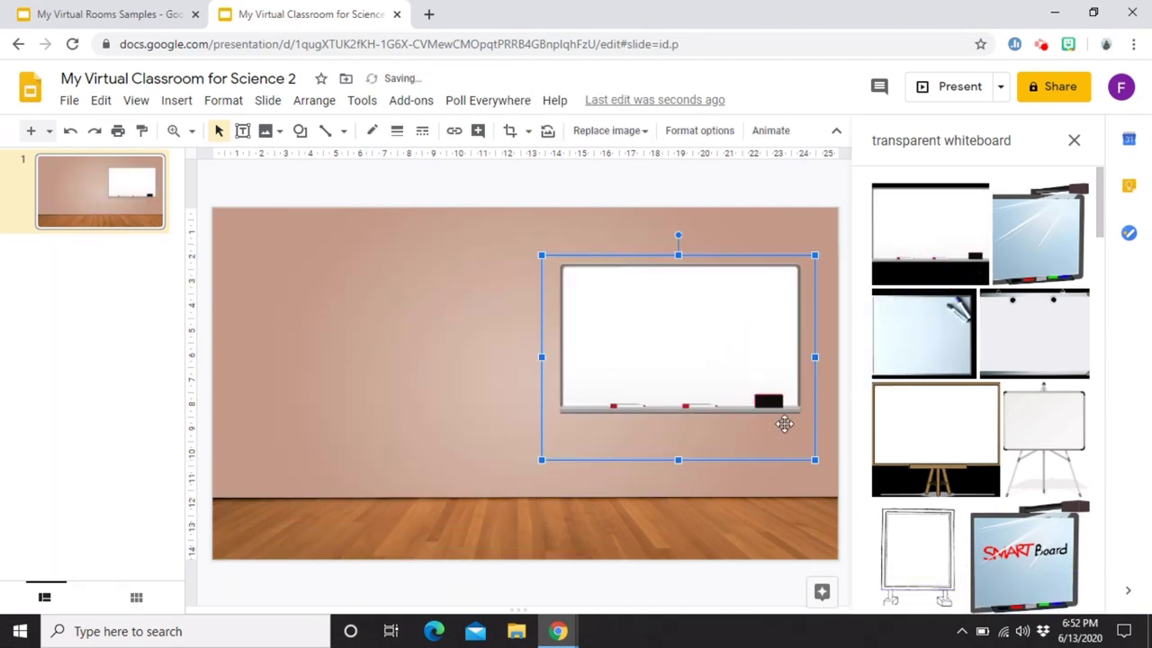
{"action": "left_click_drag", "start_coordinate": [814, 461], "coordinate": [836, 477]}
{"action": "left_click", "coordinate": [760, 250]}
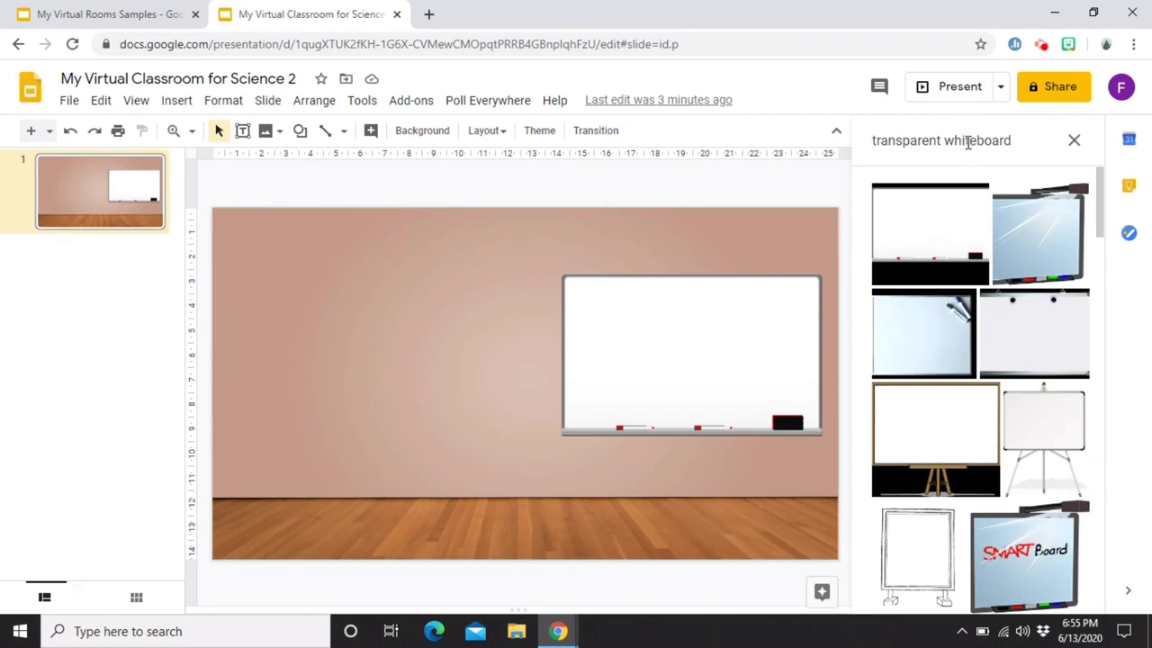
Change the image search to 'transparent clock'.
{"action": "double_click", "coordinate": [968, 143]}
{"action": "type", "text": "cloc"}
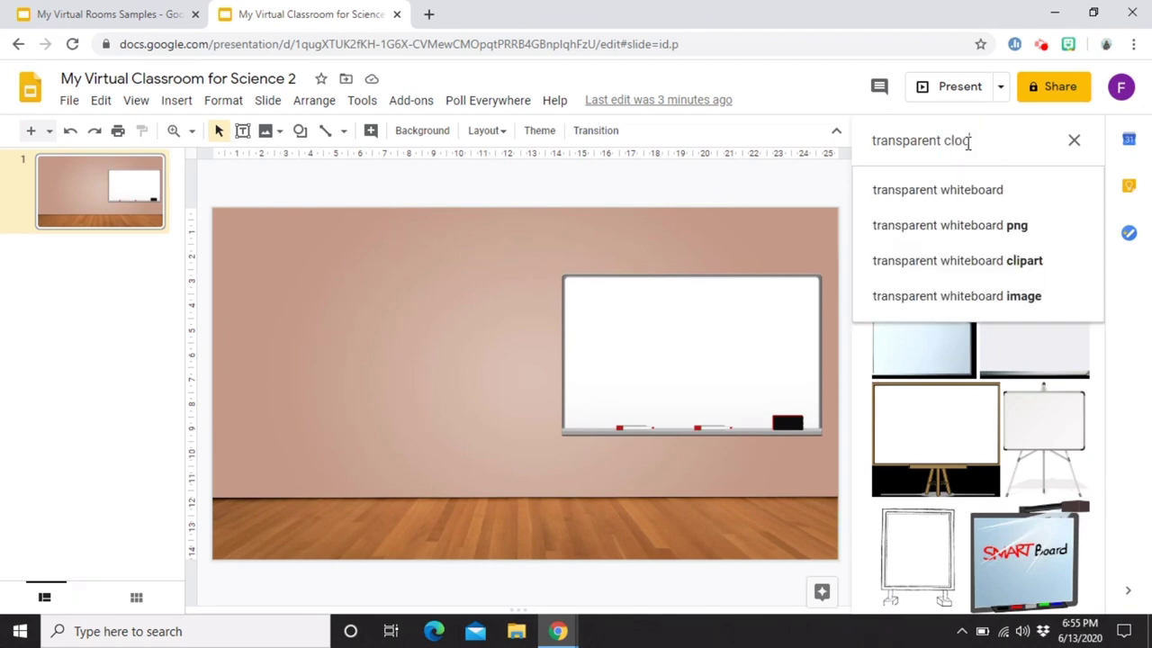
{"action": "type", "text": "k"}
{"action": "key", "text": "Return"}
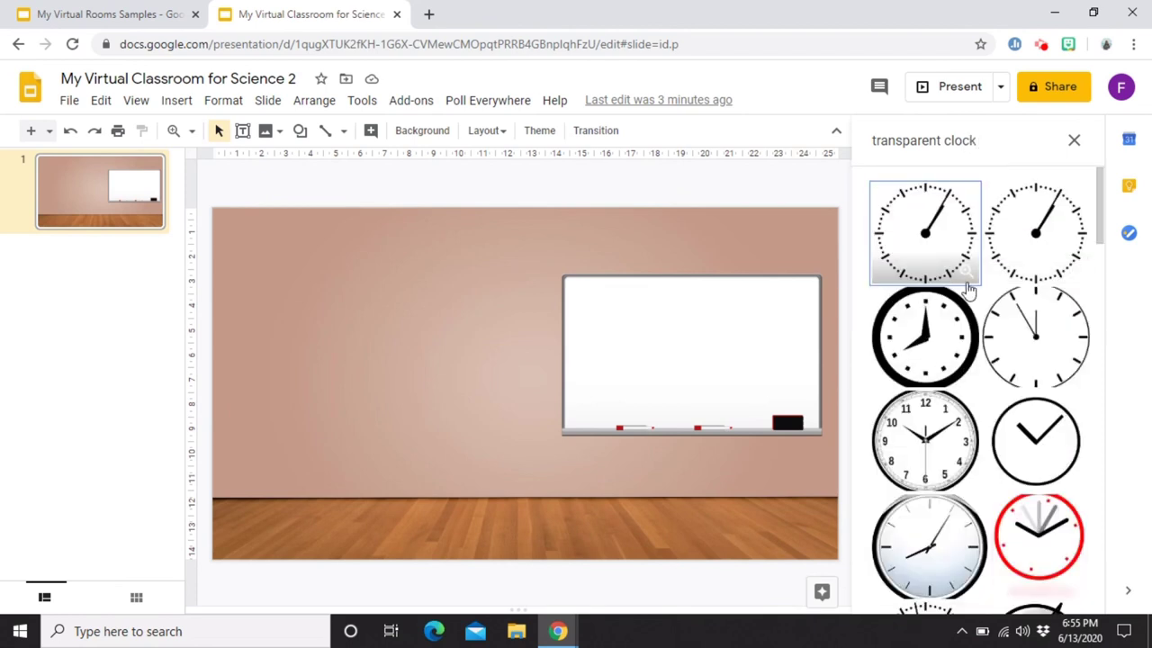
Insert the grey clock, shrink it above the whiteboard, and move the shelf beside the whiteboard.
{"action": "scroll", "coordinate": [896, 233], "scroll_direction": "down", "scroll_amount": 3}
{"action": "left_click_drag", "start_coordinate": [896, 233], "coordinate": [654, 229]}
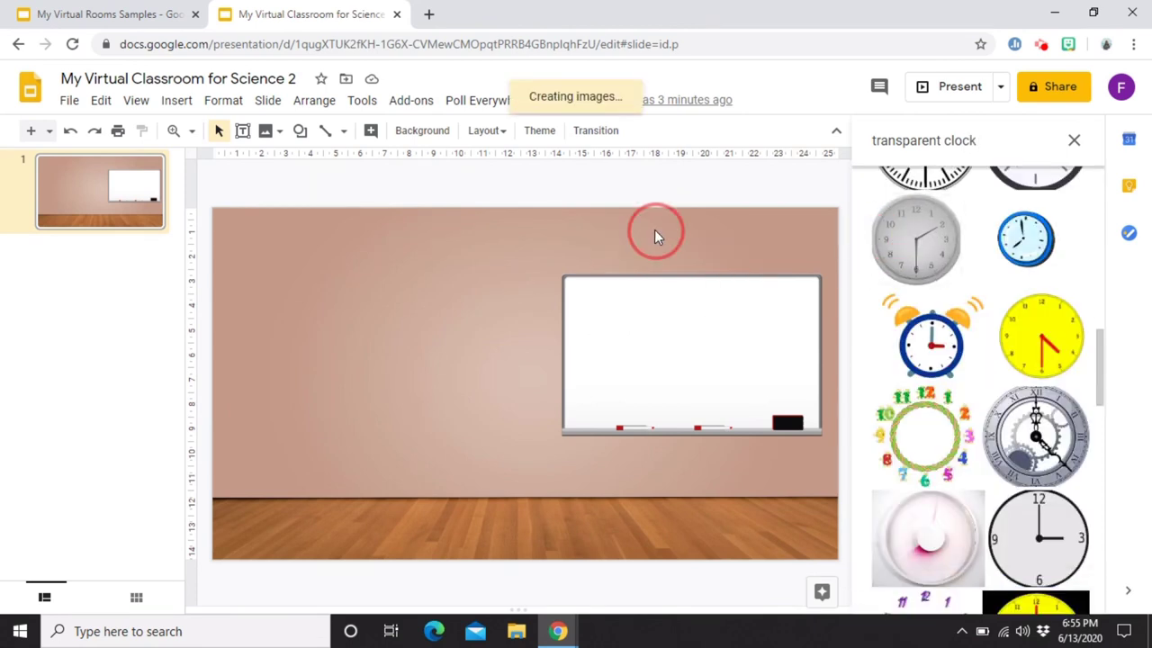
{"action": "left_click_drag", "start_coordinate": [308, 323], "coordinate": [249, 264]}
{"action": "left_click_drag", "start_coordinate": [692, 243], "coordinate": [689, 241]}
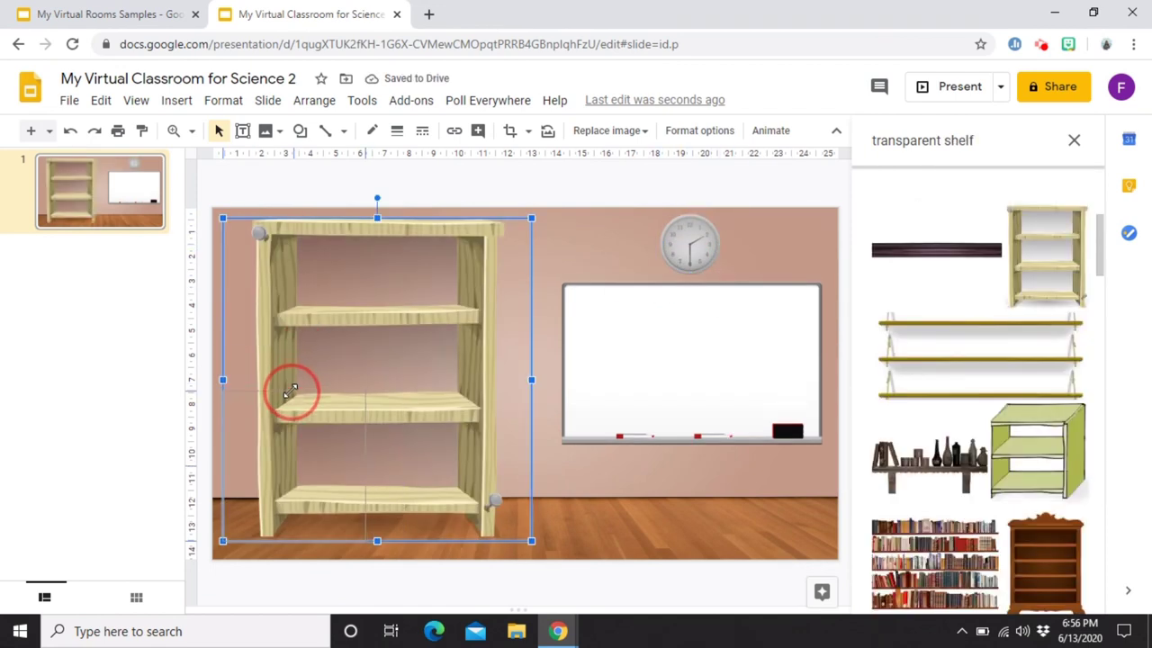
{"action": "left_click", "coordinate": [648, 493]}
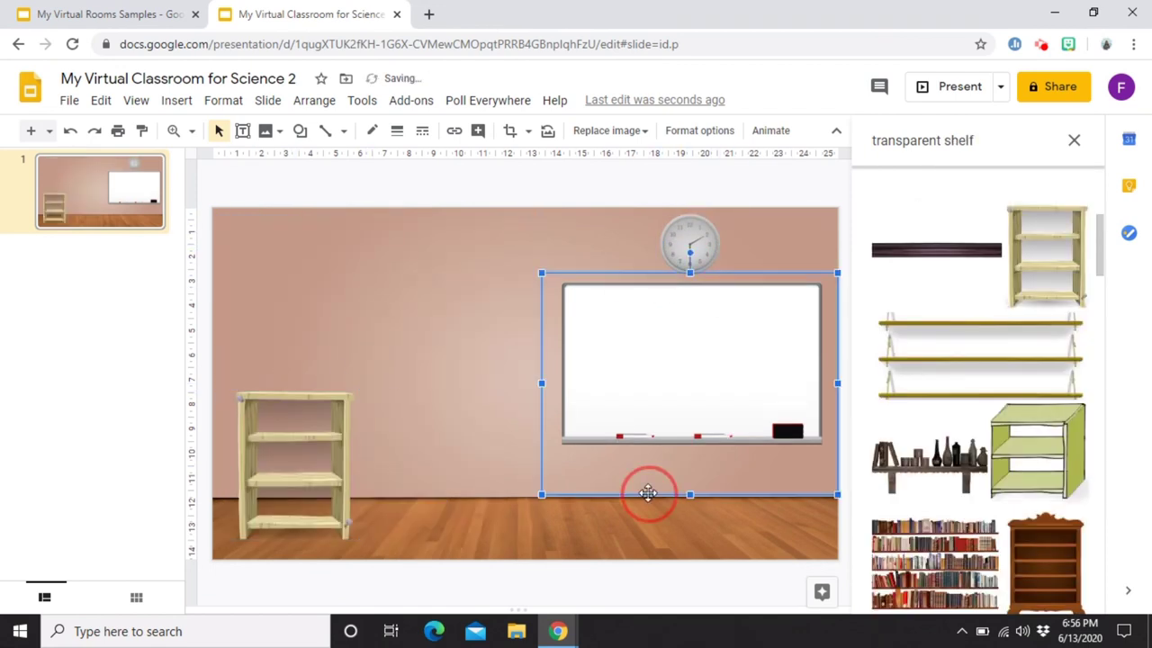
{"action": "left_click_drag", "start_coordinate": [301, 468], "coordinate": [499, 453]}
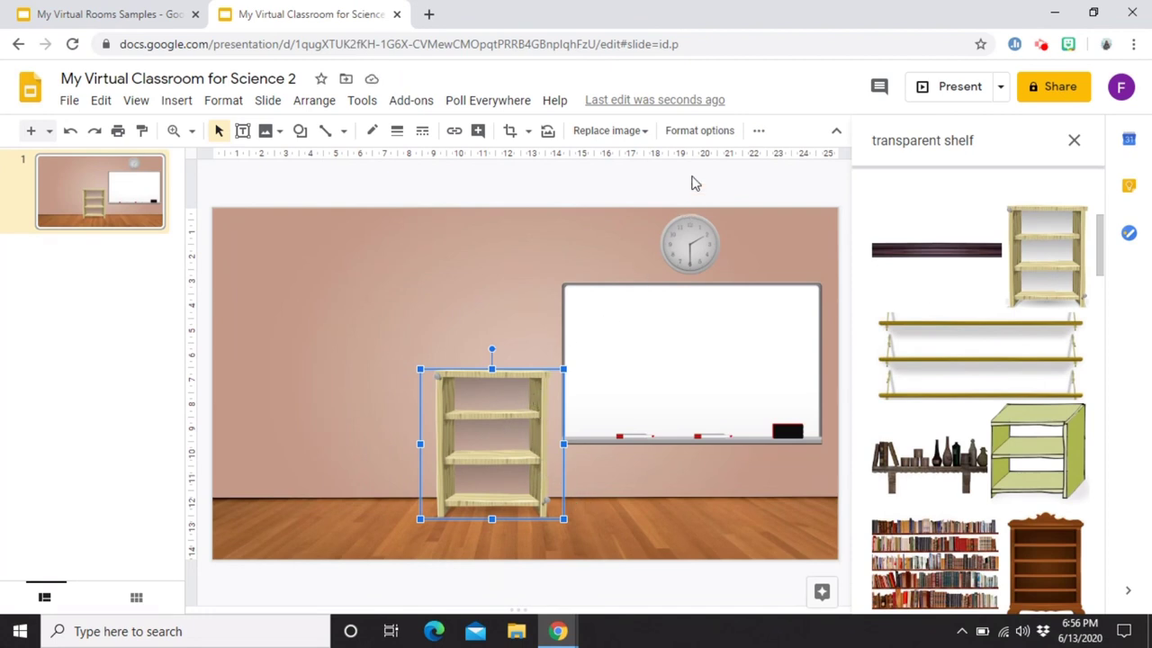
Recolour the shelf image to Sepia in the format options.
{"action": "left_click", "coordinate": [691, 135]}
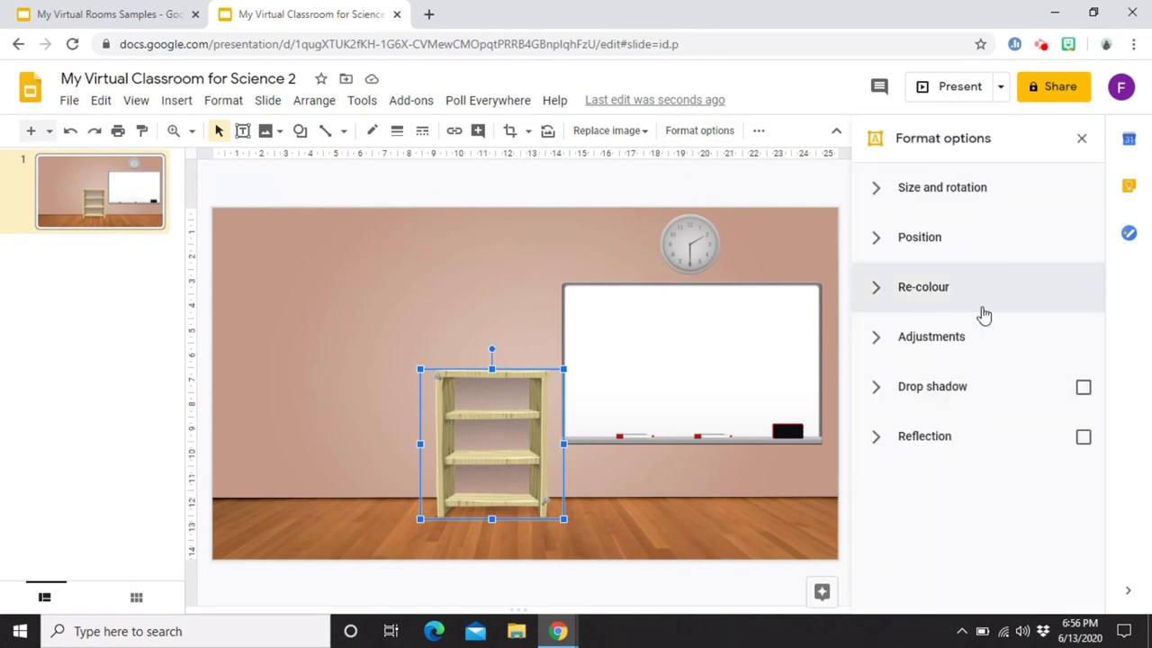
{"action": "left_click", "coordinate": [918, 290]}
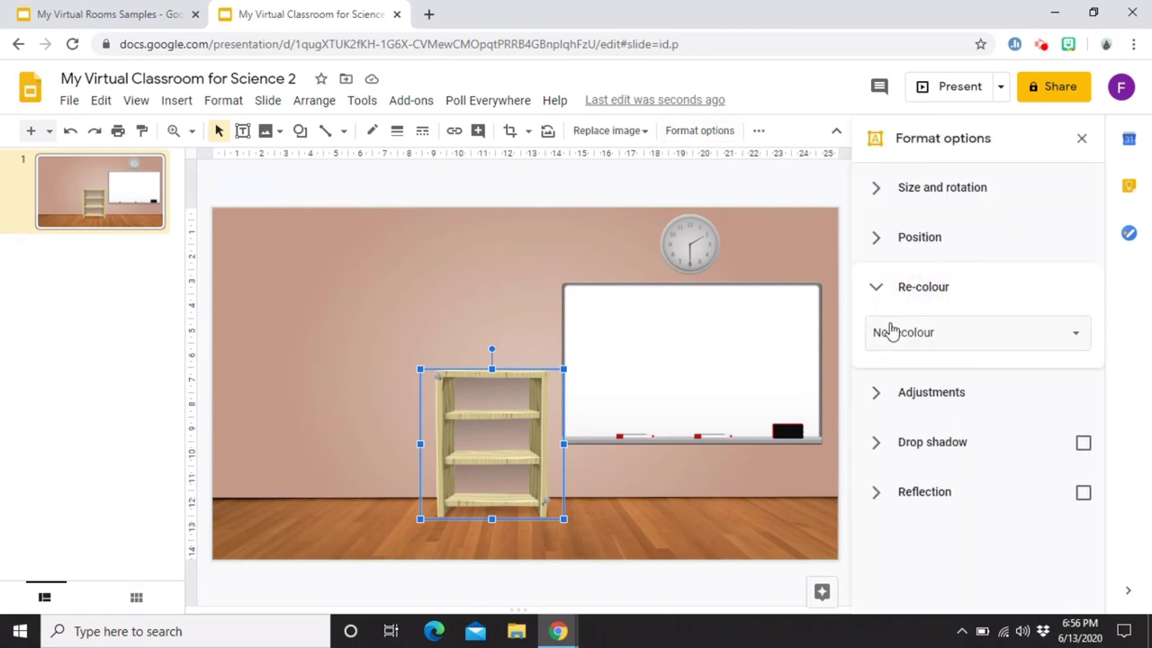
{"action": "left_click", "coordinate": [891, 332]}
{"action": "scroll", "coordinate": [959, 486], "scroll_direction": "down", "scroll_amount": 3}
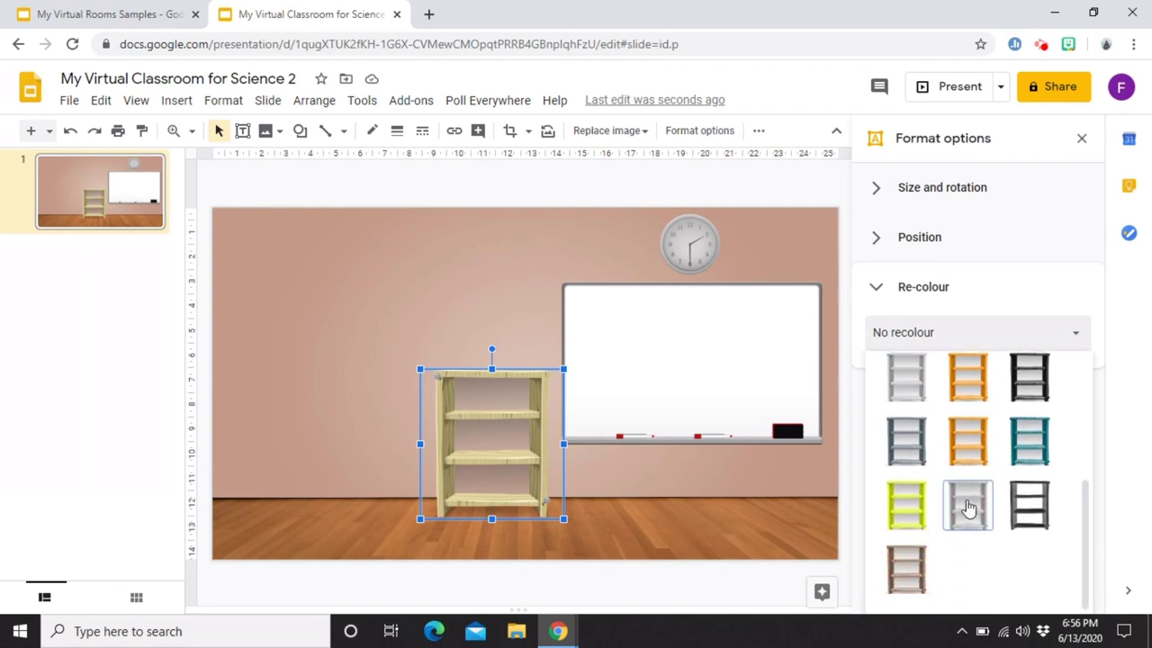
{"action": "left_click", "coordinate": [918, 571]}
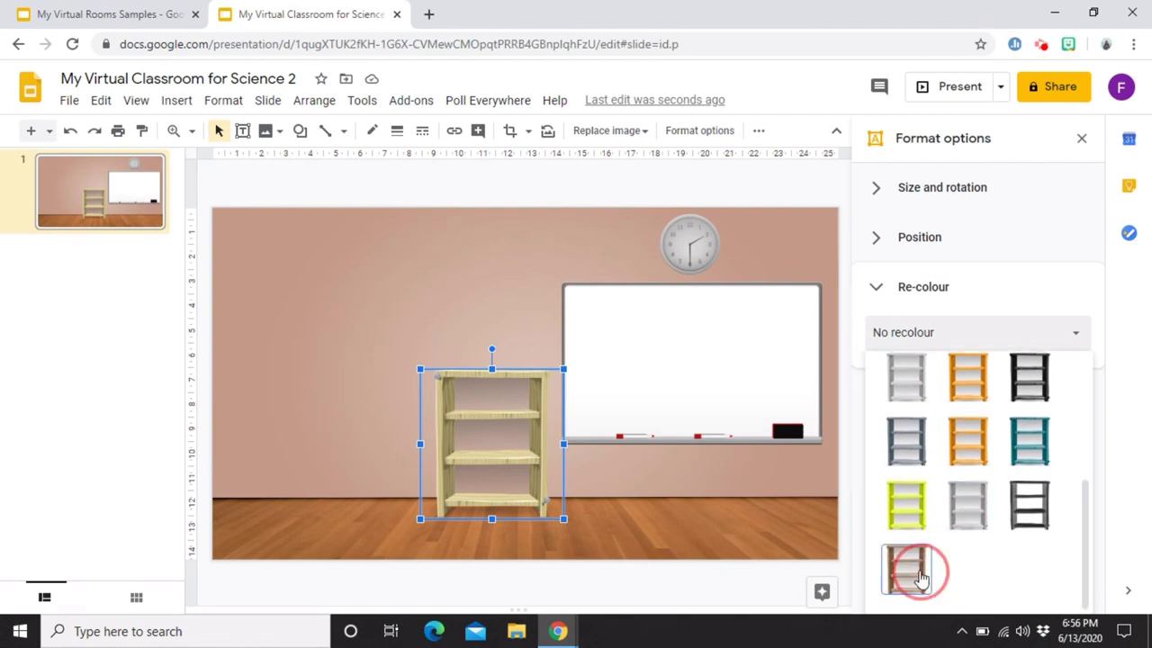
{"action": "left_click", "coordinate": [740, 510]}
Widen the shelf slightly by dragging its left edge outward.
{"action": "left_click", "coordinate": [495, 441]}
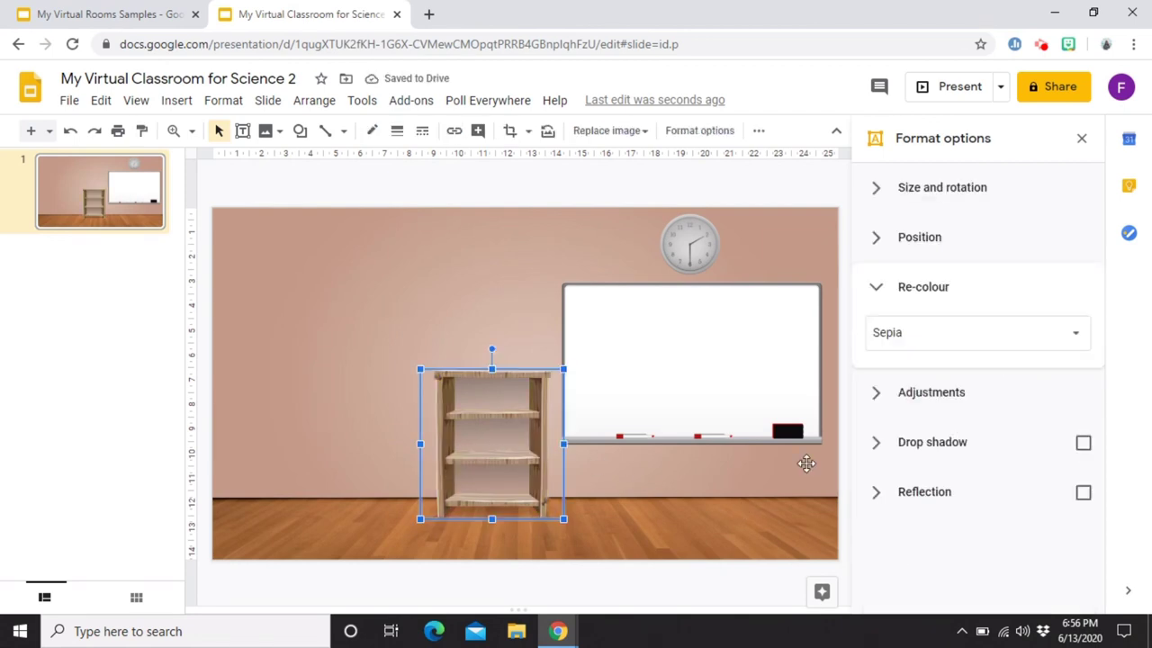
{"action": "left_click_drag", "start_coordinate": [420, 444], "coordinate": [411, 444]}
{"action": "left_click", "coordinate": [684, 417]}
{"action": "left_click", "coordinate": [487, 385]}
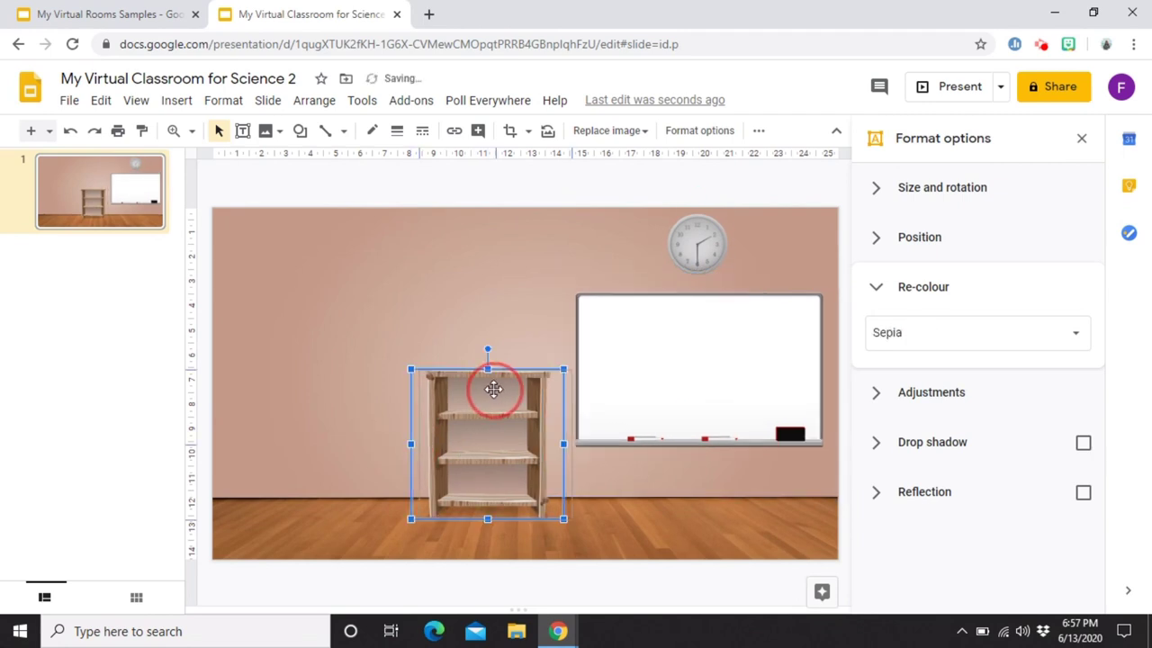
Nudge the shelf right and move the rug to the floor's bottom-left corner.
{"action": "left_click_drag", "start_coordinate": [493, 389], "coordinate": [502, 389]}
{"action": "left_click", "coordinate": [673, 515]}
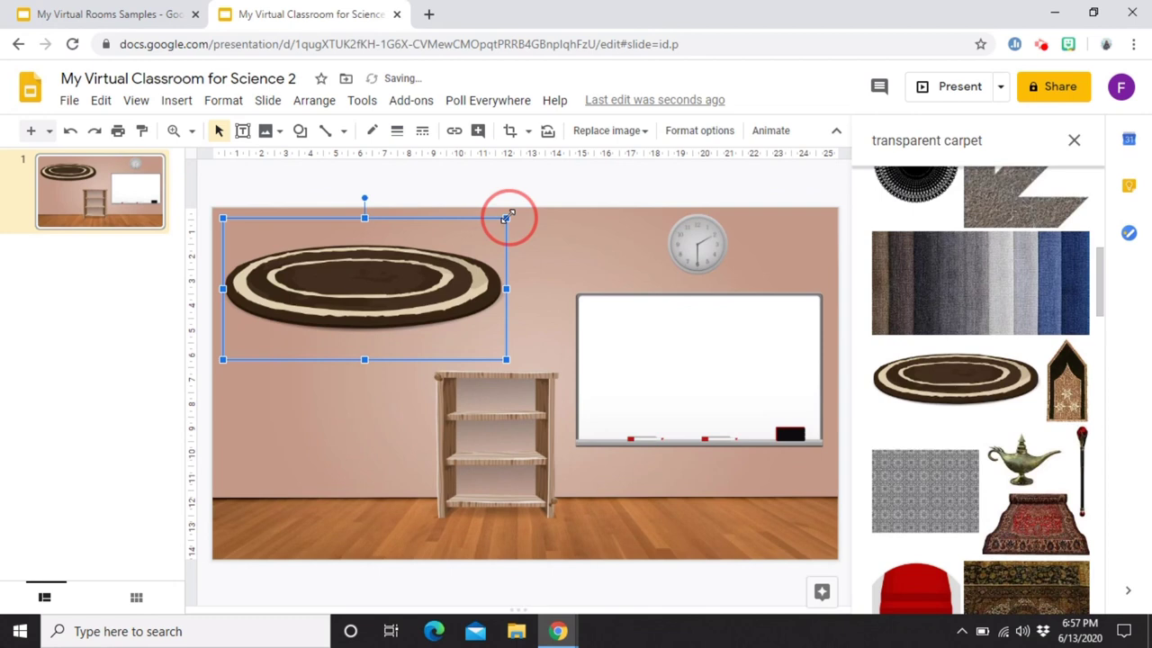
{"action": "left_click_drag", "start_coordinate": [509, 216], "coordinate": [423, 476]}
{"action": "left_click", "coordinate": [331, 407]}
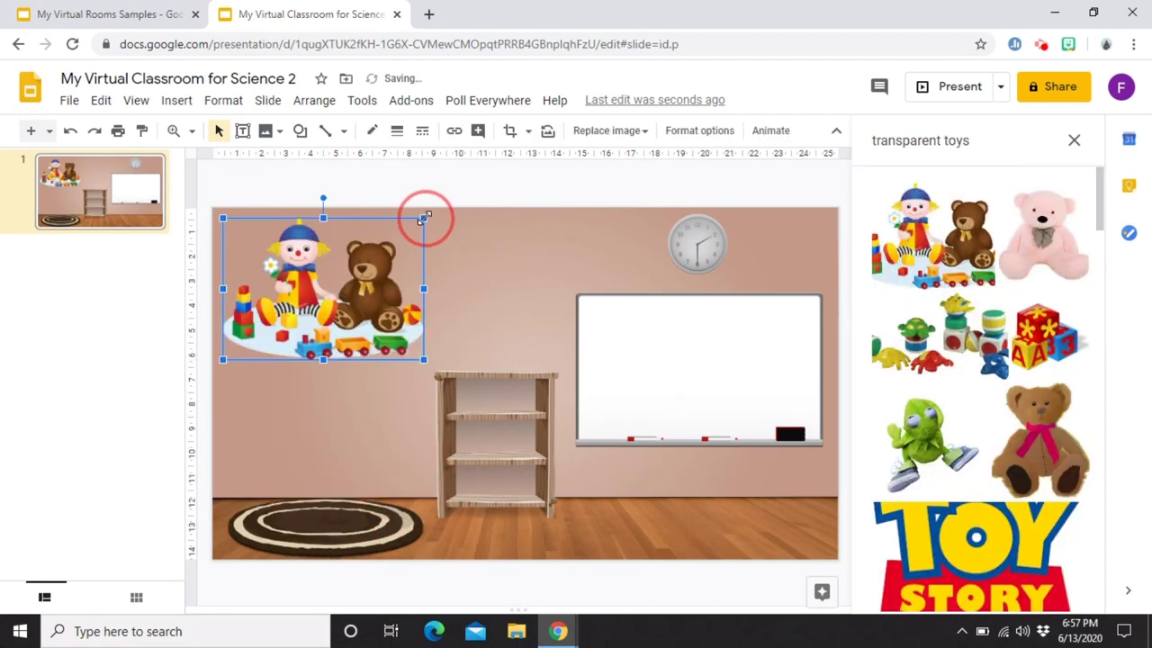
Remove the toys image from the slide.
{"action": "left_click", "coordinate": [373, 304]}
{"action": "key", "text": "Delete"}
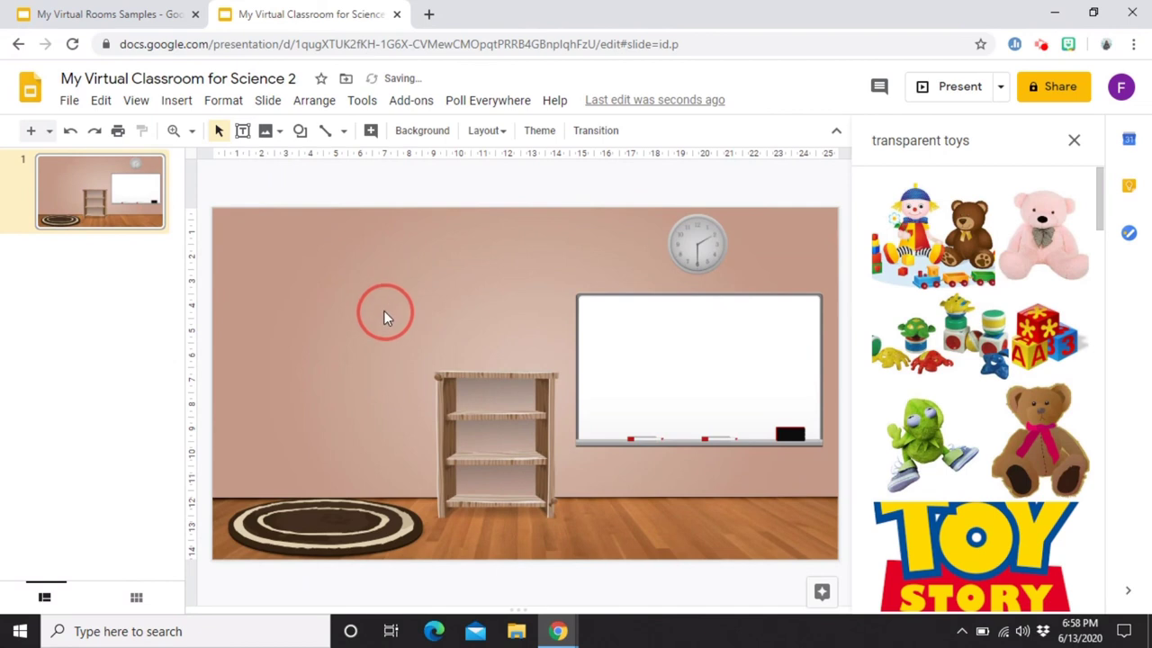
{"action": "key", "text": "ctrl+z"}
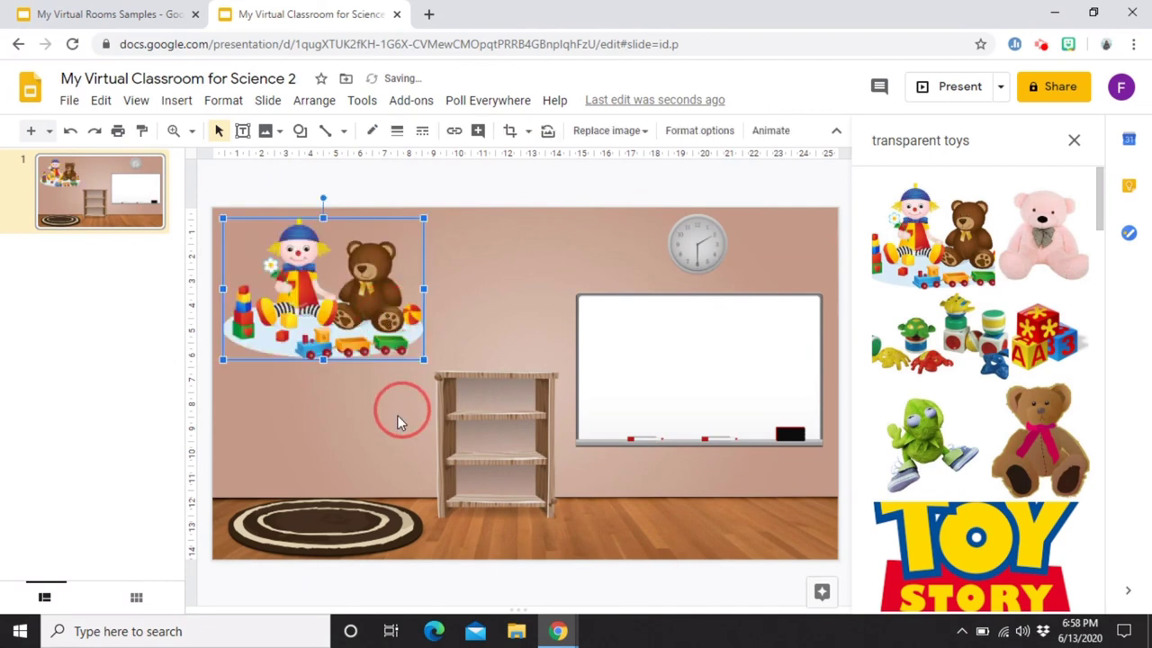
{"action": "left_click", "coordinate": [365, 328]}
{"action": "left_click", "coordinate": [258, 337]}
{"action": "left_click", "coordinate": [271, 331]}
{"action": "left_click", "coordinate": [327, 348]}
{"action": "key", "text": "Delete"}
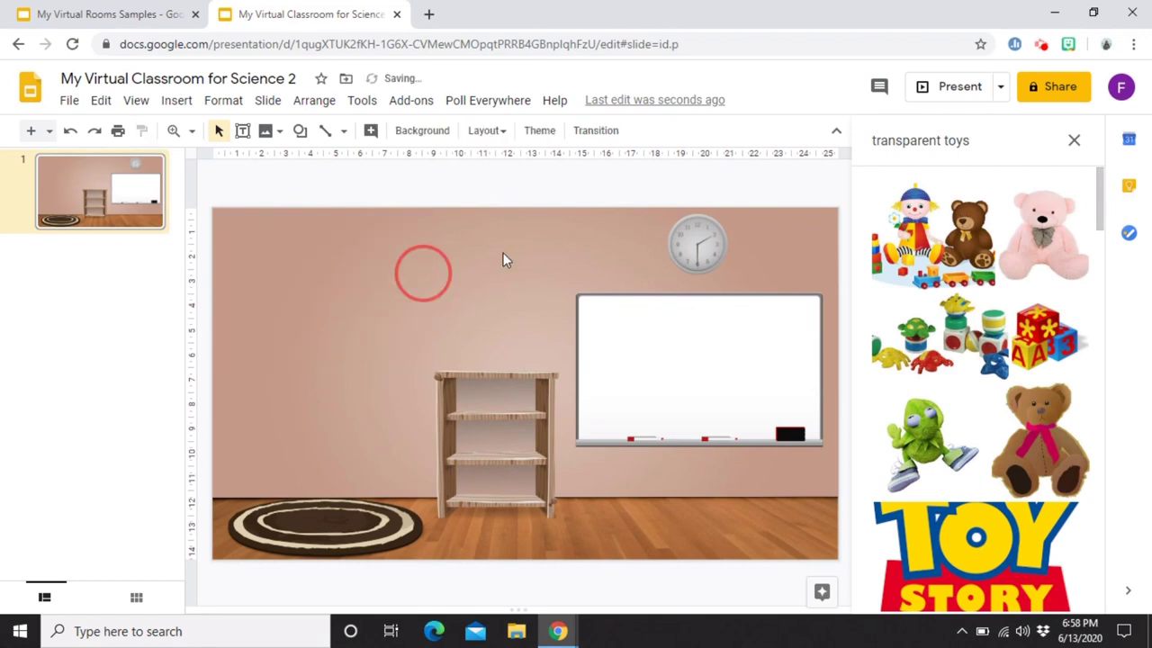
Insert the teddy bear image and shrink it onto the floor beside the shelf.
{"action": "scroll", "coordinate": [1035, 432], "scroll_direction": "down", "scroll_amount": 1}
{"action": "left_click", "coordinate": [1034, 432]}
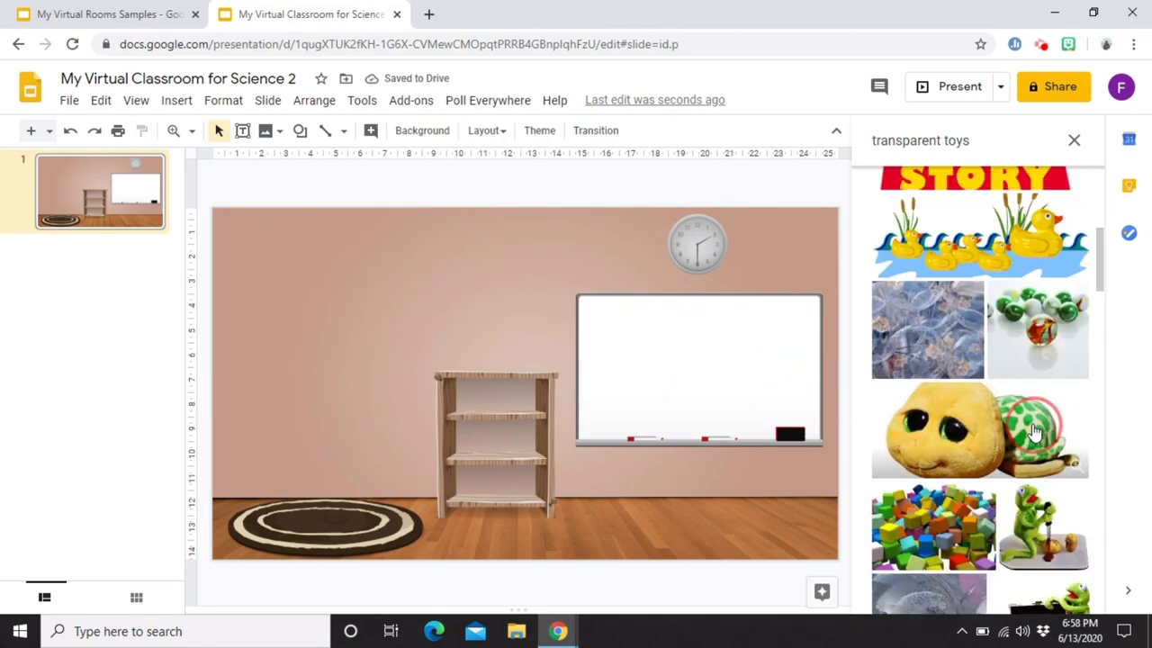
{"action": "left_click_drag", "start_coordinate": [410, 217], "coordinate": [436, 429]}
Recolour the teddy bear image with the Dark 6 re-colour option.
{"action": "left_click", "coordinate": [429, 422]}
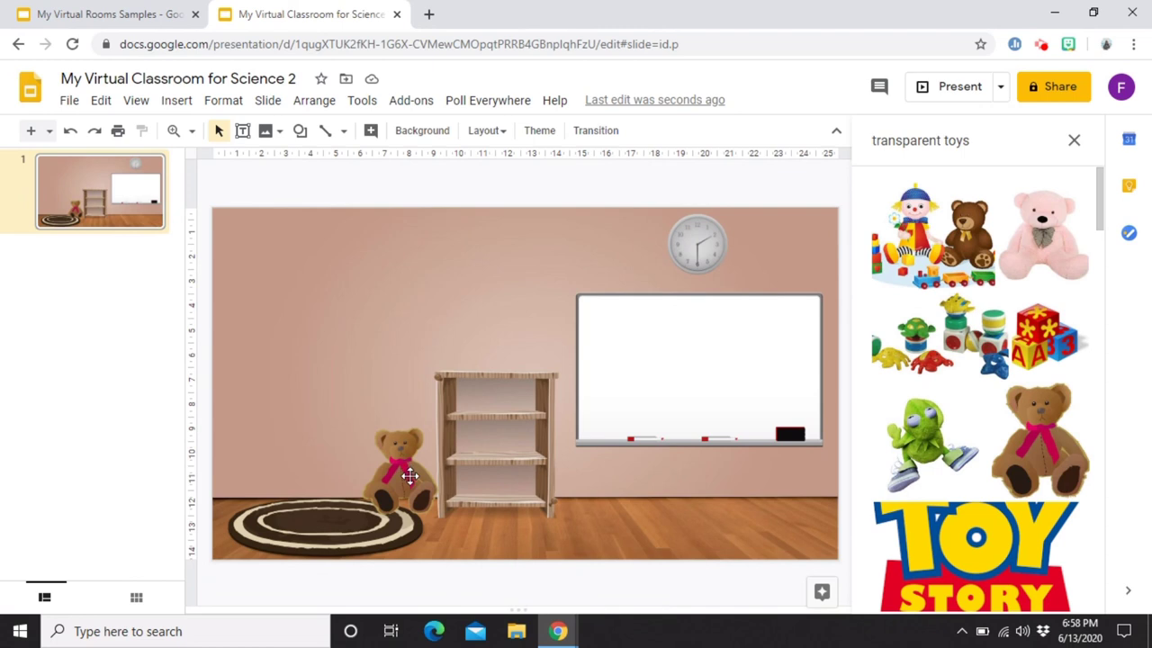
{"action": "left_click", "coordinate": [409, 475]}
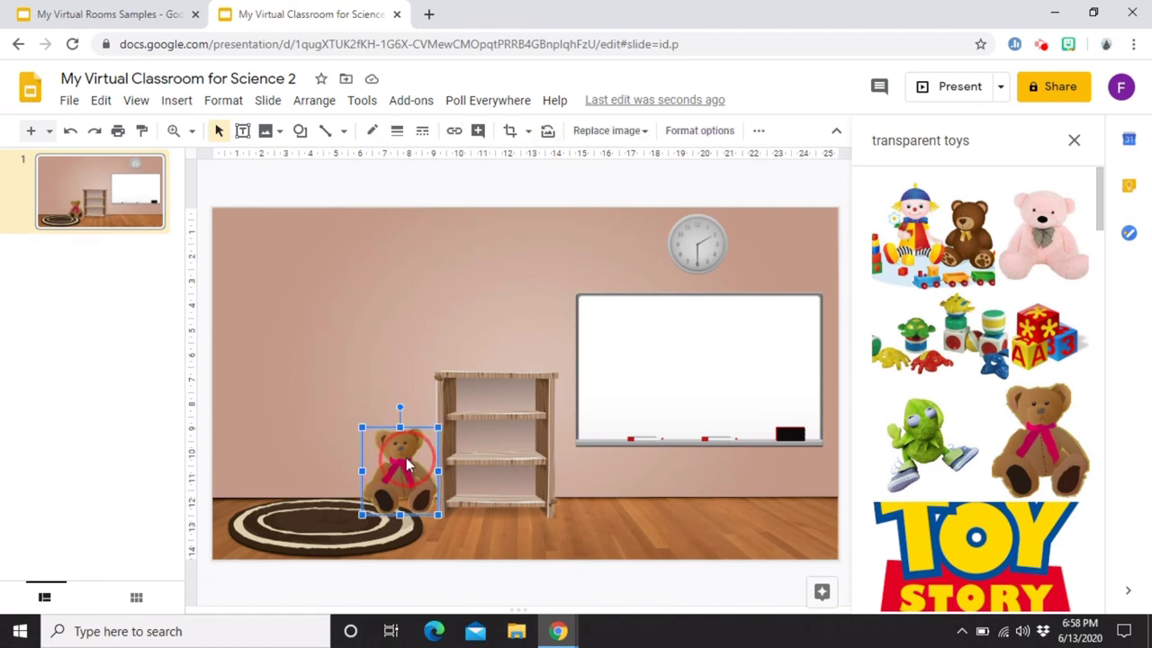
{"action": "right_click", "coordinate": [409, 470]}
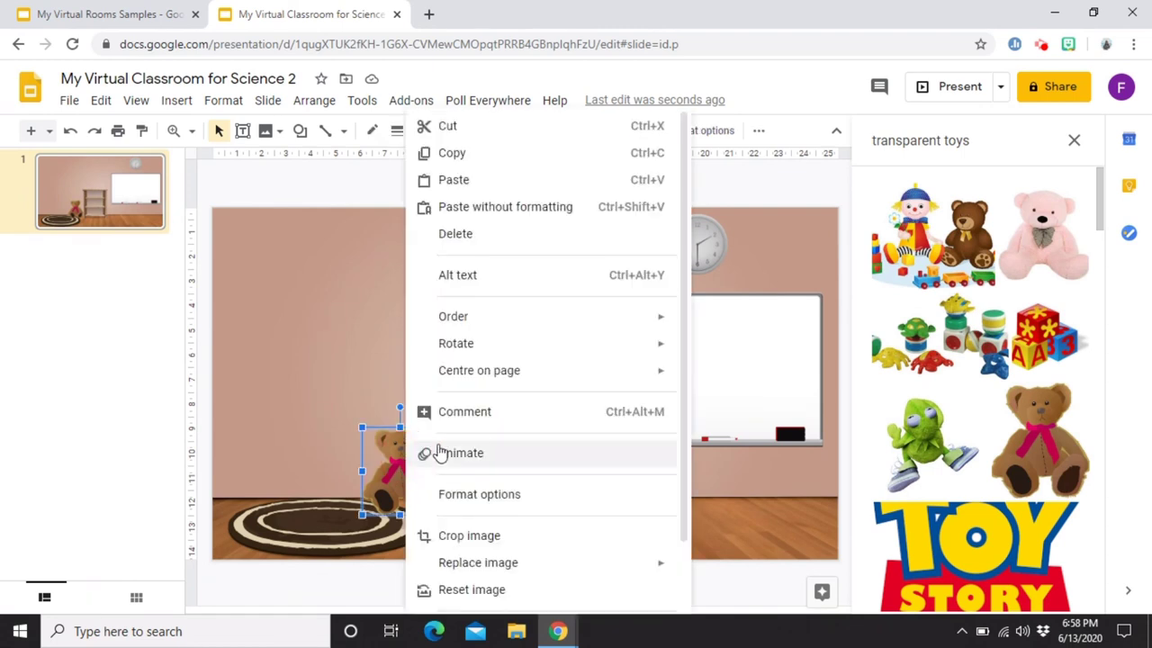
{"action": "left_click", "coordinate": [509, 494]}
{"action": "left_click", "coordinate": [1014, 335]}
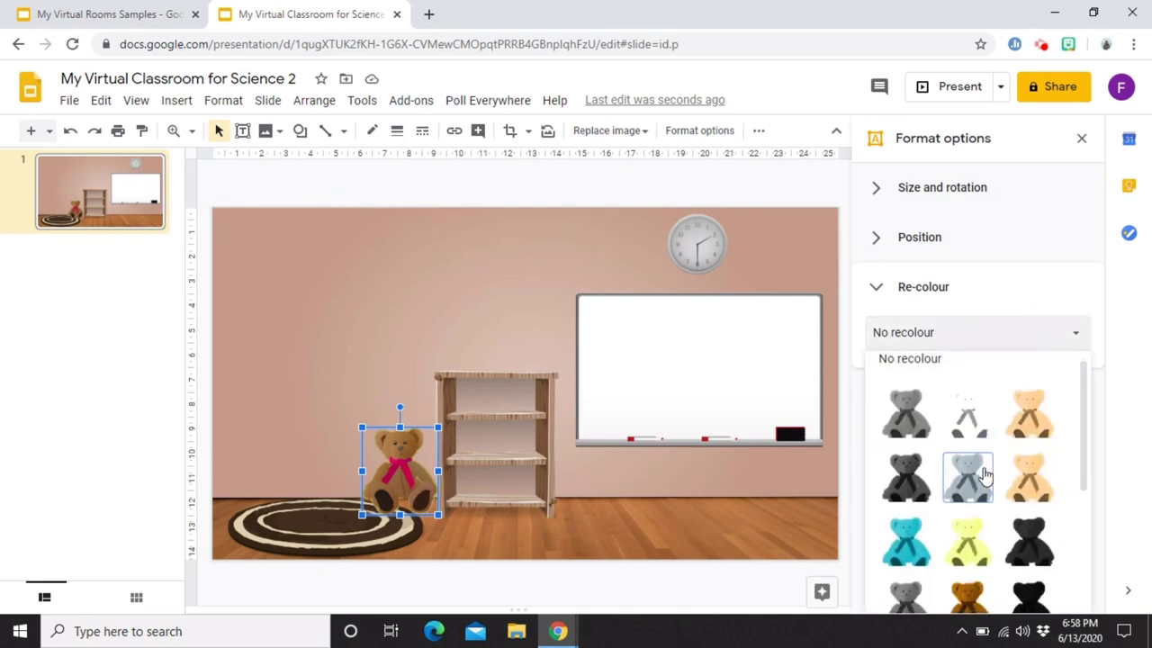
{"action": "scroll", "coordinate": [967, 468], "scroll_direction": "down", "scroll_amount": 3}
{"action": "left_click", "coordinate": [961, 444]}
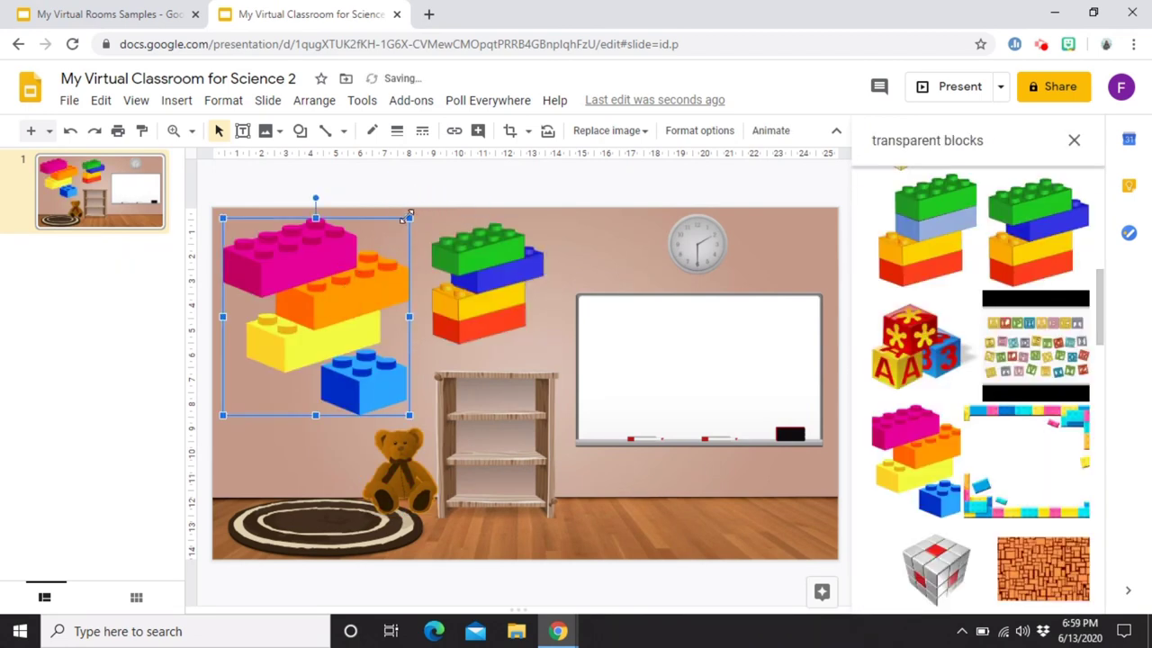
Shrink both Lego stacks onto the rug and add the ABC blocks beside them.
{"action": "left_click_drag", "start_coordinate": [409, 218], "coordinate": [304, 499]}
{"action": "left_click", "coordinate": [531, 238]}
{"action": "left_click_drag", "start_coordinate": [545, 218], "coordinate": [460, 304]}
{"action": "left_click_drag", "start_coordinate": [328, 529], "coordinate": [330, 529]}
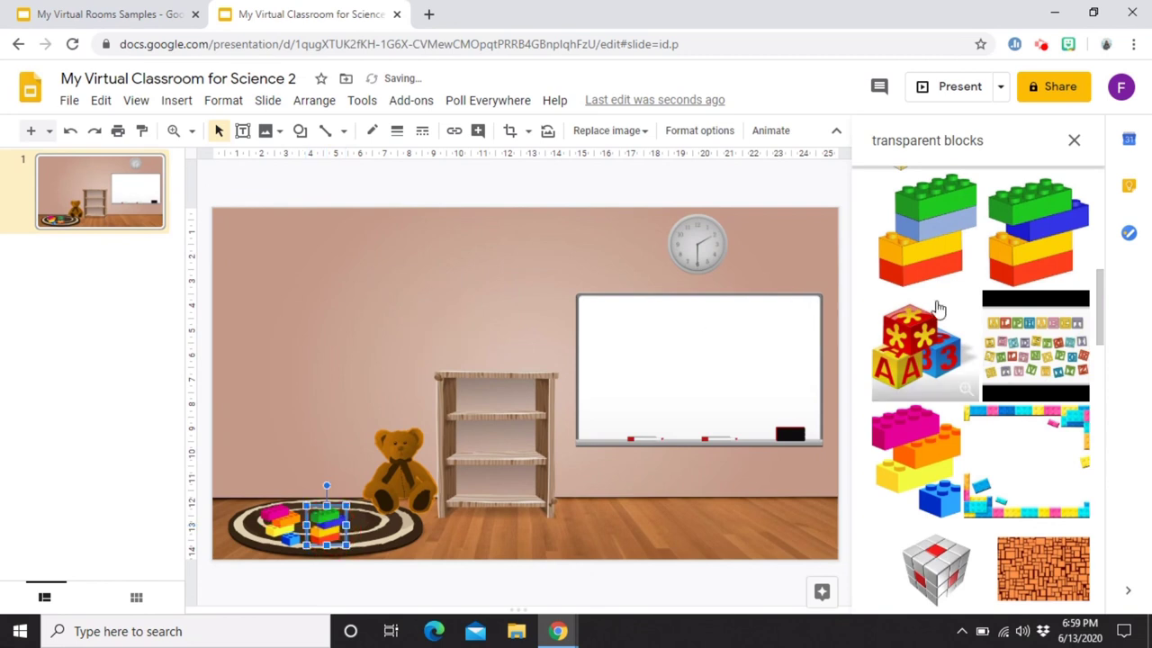
{"action": "left_click_drag", "start_coordinate": [917, 346], "coordinate": [374, 522]}
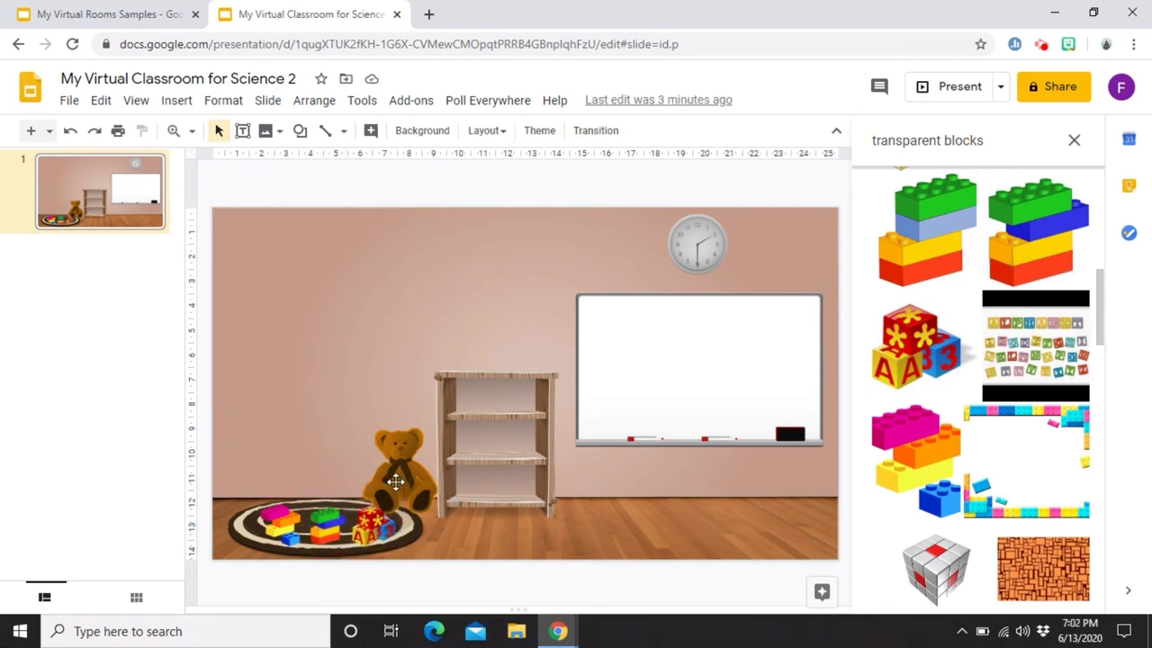
Swap the whiteboard and bookshelf so the bookshelf stands at the far left.
{"action": "left_click_drag", "start_coordinate": [396, 482], "coordinate": [598, 470]}
{"action": "left_click", "coordinate": [712, 401]}
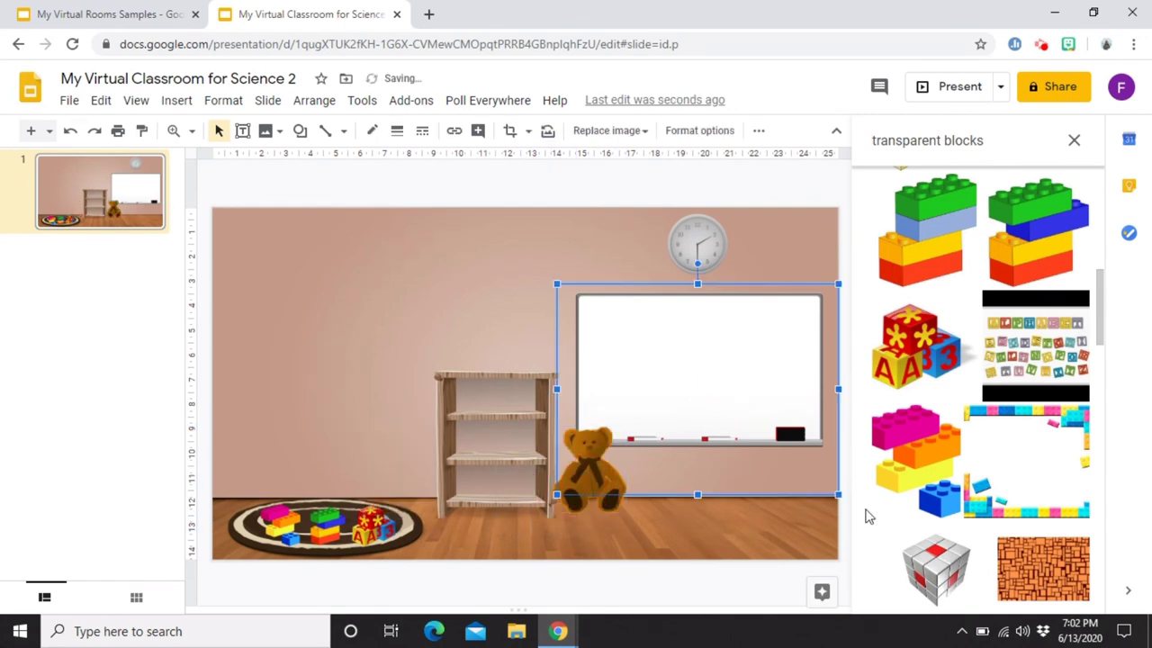
{"action": "left_click_drag", "start_coordinate": [838, 494], "coordinate": [581, 397]}
{"action": "left_click_drag", "start_coordinate": [500, 481], "coordinate": [751, 468]}
{"action": "left_click_drag", "start_coordinate": [450, 348], "coordinate": [282, 332]}
{"action": "left_click_drag", "start_coordinate": [454, 419], "coordinate": [350, 473]}
{"action": "key", "text": "Left"}
{"action": "key", "text": "Left"}
Enlarge the whiteboard toward the right edge and move the teddy bear mid-floor.
{"action": "left_click", "coordinate": [776, 421]}
{"action": "left_click_drag", "start_coordinate": [815, 457], "coordinate": [837, 472]}
{"action": "mouse_move", "coordinate": [761, 420]}
{"action": "left_mouse_down"}
{"action": "mouse_move", "coordinate": [750, 404]}
{"action": "mouse_move", "coordinate": [742, 410]}
{"action": "left_mouse_up"}
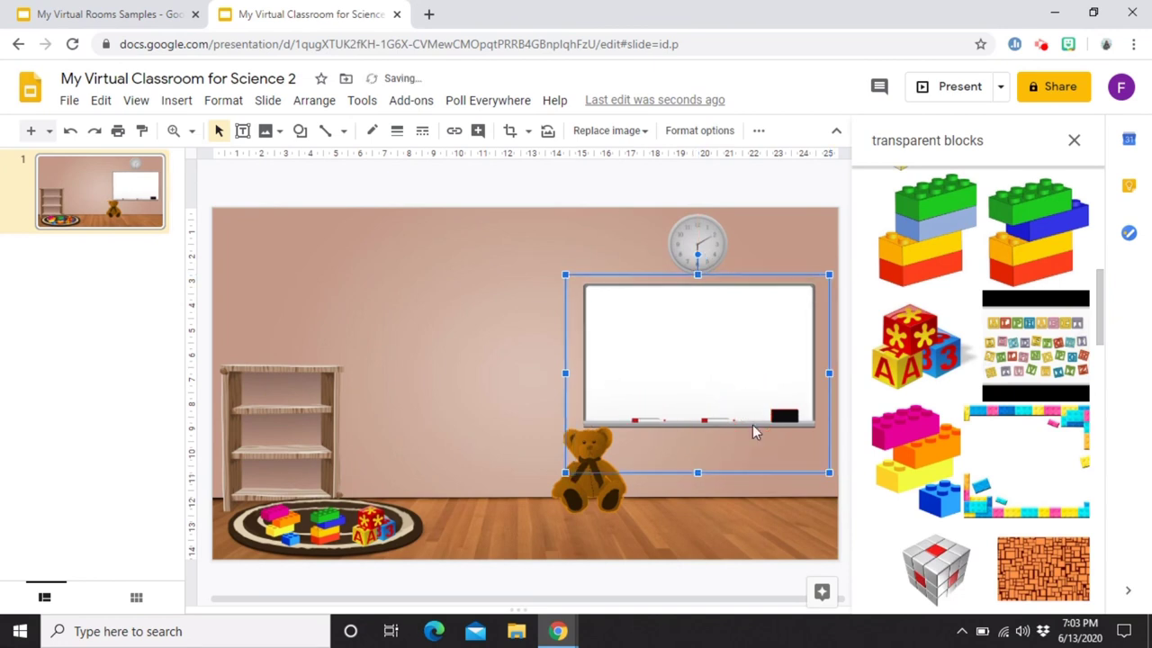
{"action": "left_click", "coordinate": [754, 524]}
{"action": "left_click_drag", "start_coordinate": [595, 475], "coordinate": [531, 483]}
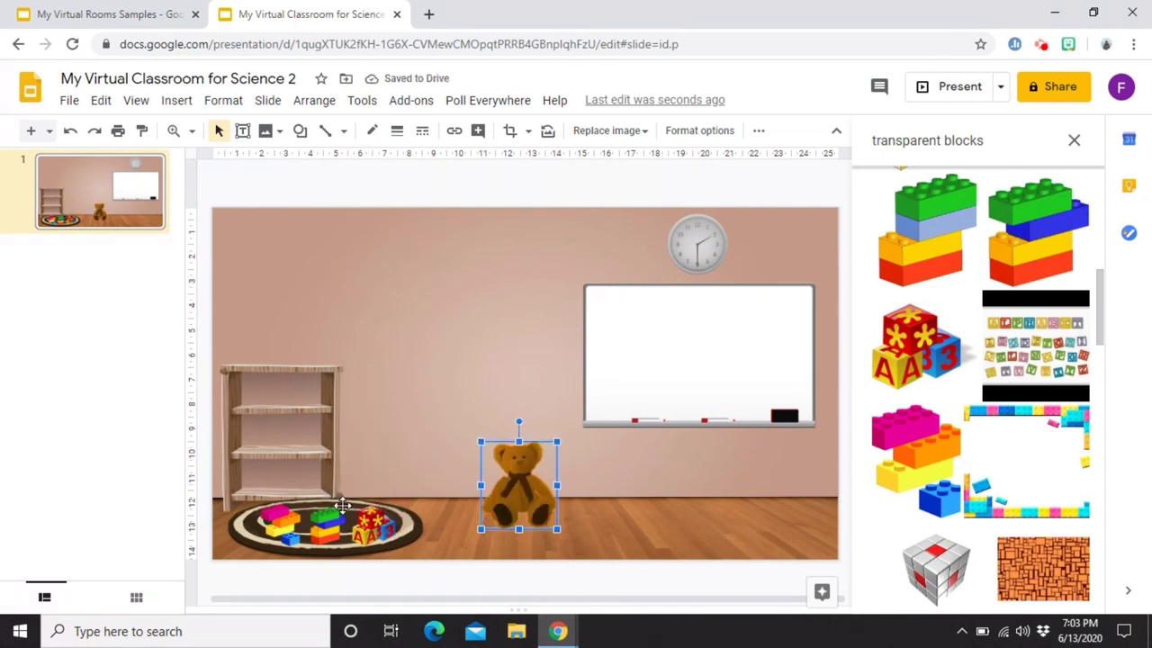
Send the rug image to the back of the stacking order.
{"action": "left_click", "coordinate": [346, 505]}
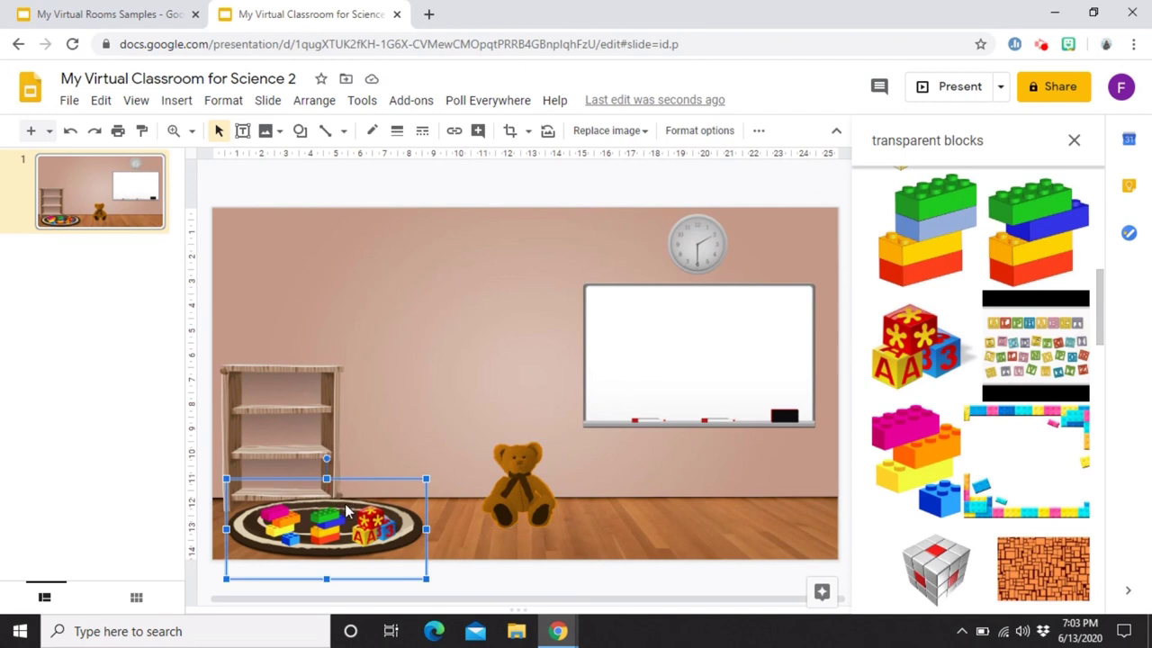
{"action": "right_click", "coordinate": [349, 486]}
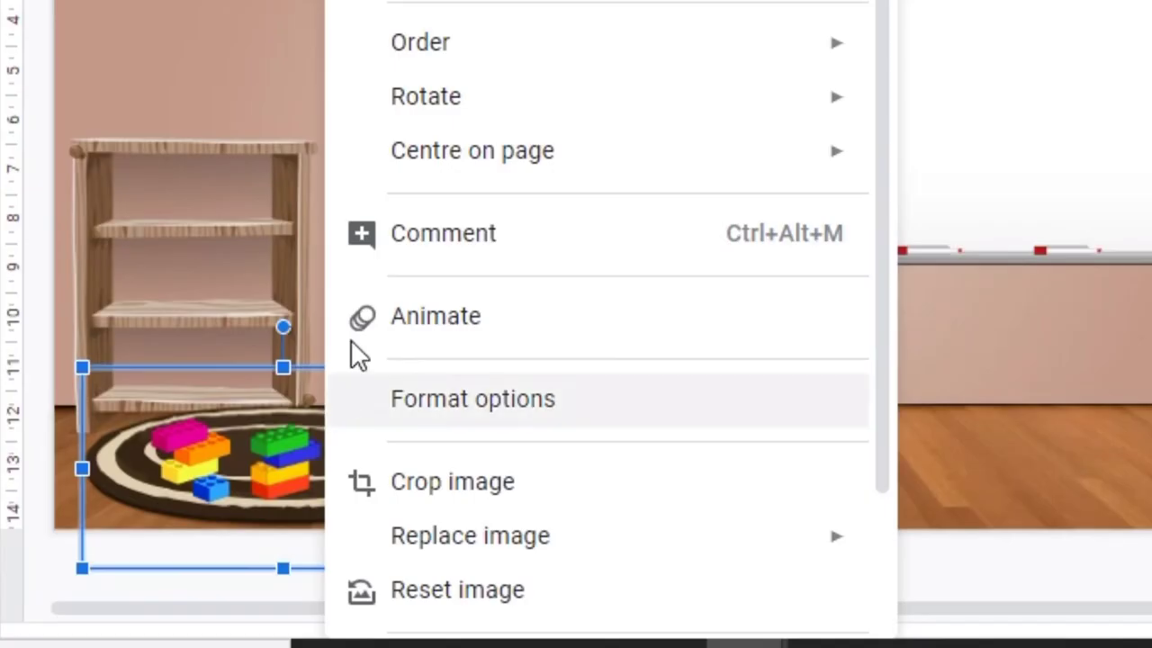
{"action": "mouse_move", "coordinate": [618, 52]}
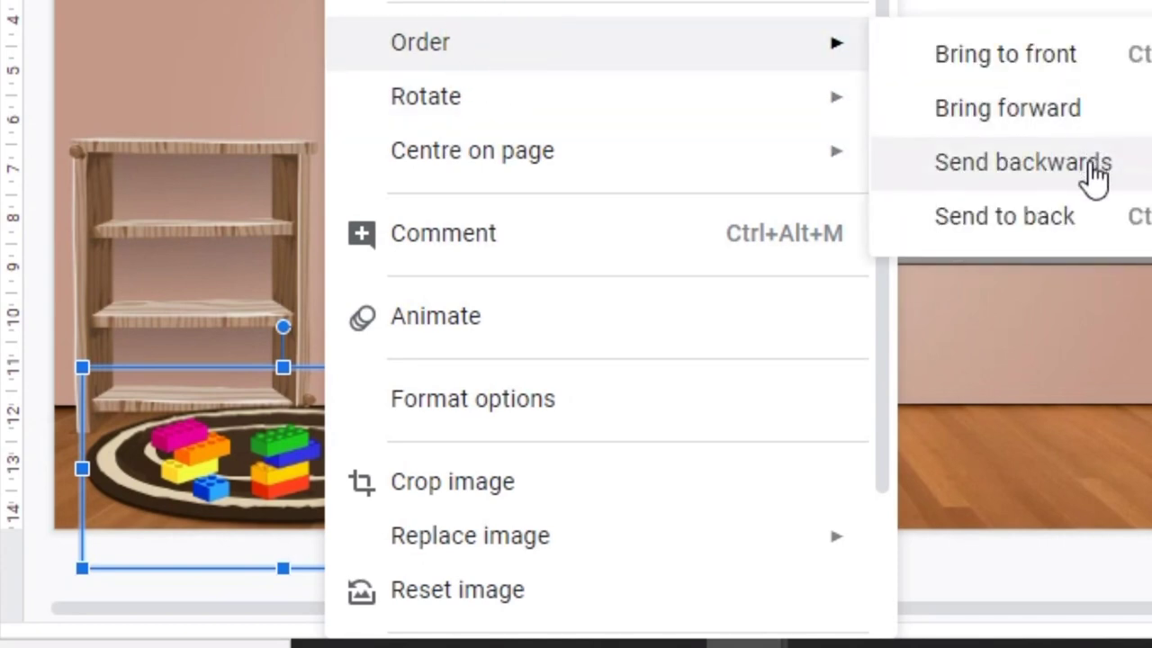
{"action": "left_click", "coordinate": [1038, 220]}
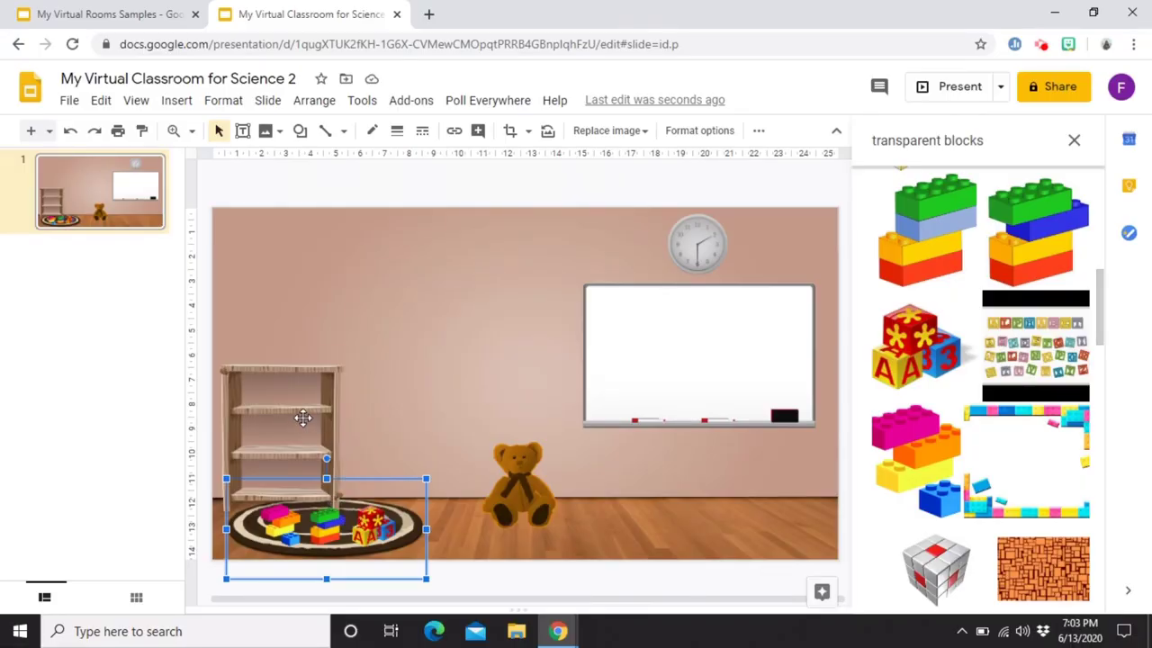
Move the teddy bear beside the bookshelf and widen the shelf.
{"action": "left_click", "coordinate": [635, 469]}
{"action": "left_click_drag", "start_coordinate": [513, 498], "coordinate": [377, 487]}
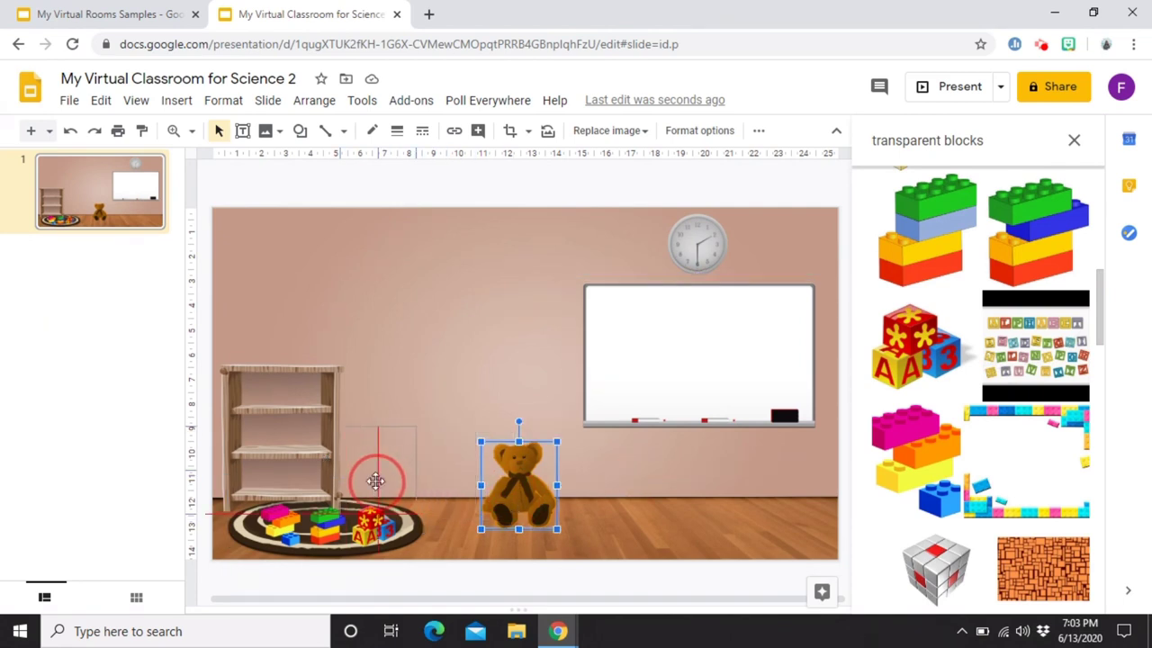
{"action": "left_click_drag", "start_coordinate": [375, 481], "coordinate": [376, 476]}
{"action": "left_click", "coordinate": [321, 418]}
{"action": "left_click_drag", "start_coordinate": [357, 439], "coordinate": [369, 439]}
Place the open window image at the top-left of the wall.
{"action": "left_click", "coordinate": [544, 513]}
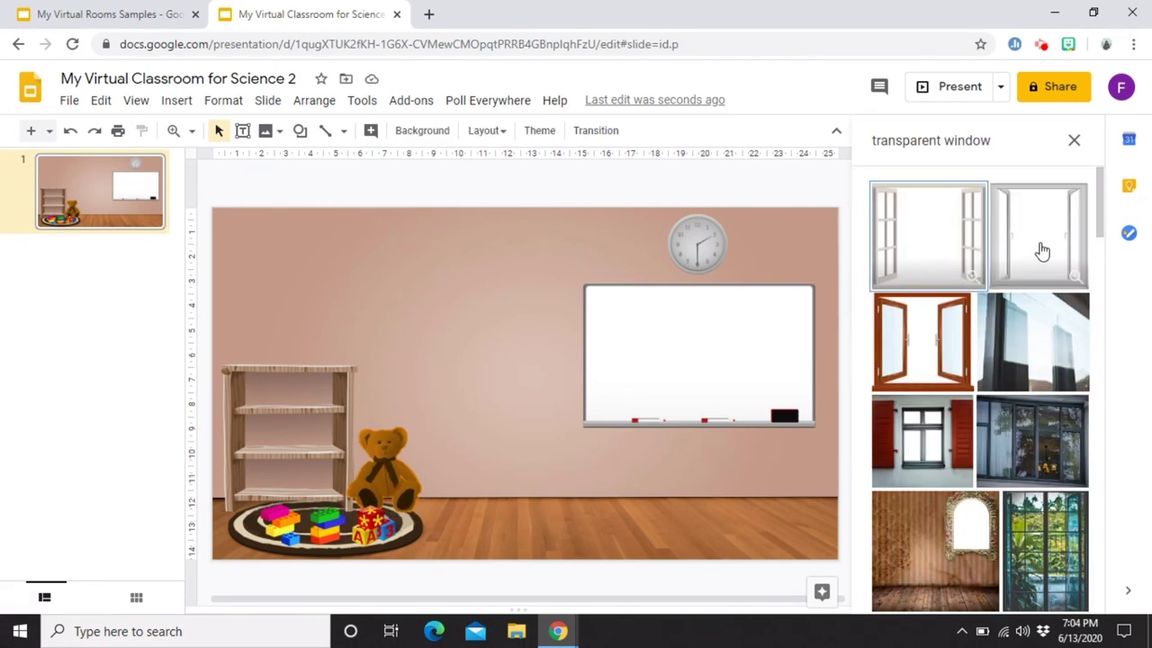
{"action": "left_click_drag", "start_coordinate": [1042, 251], "coordinate": [309, 222]}
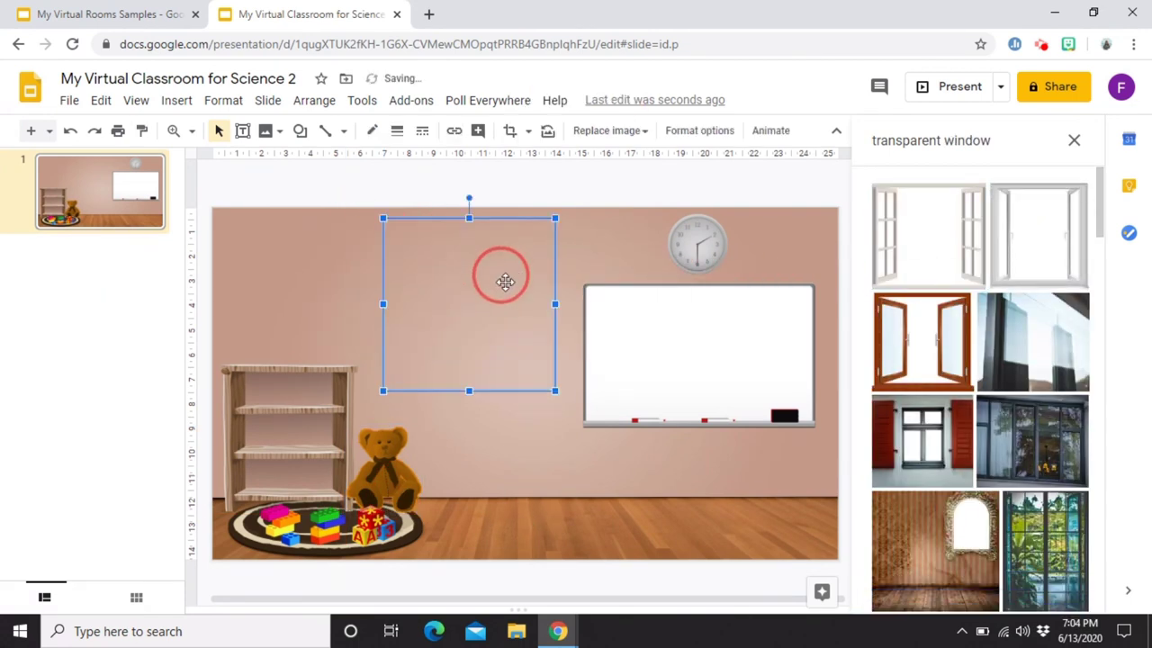
{"action": "key", "text": "ctrl+z"}
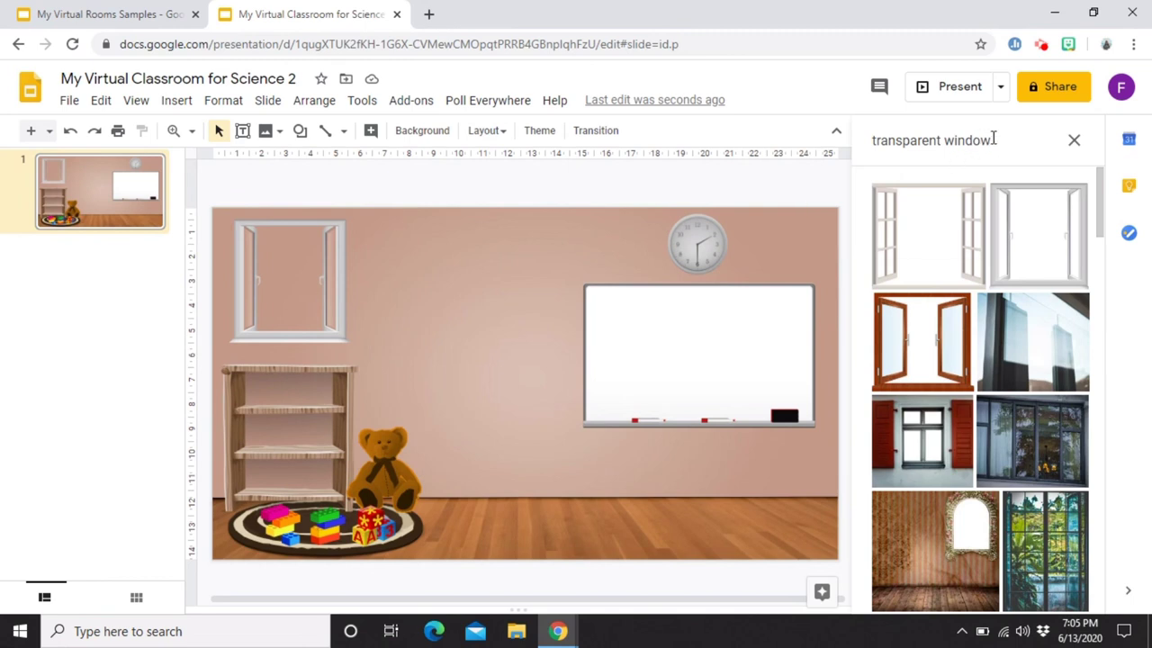
Search 'transparent playground' and fit a playground photo over the window.
{"action": "left_click_drag", "start_coordinate": [996, 139], "coordinate": [944, 142]}
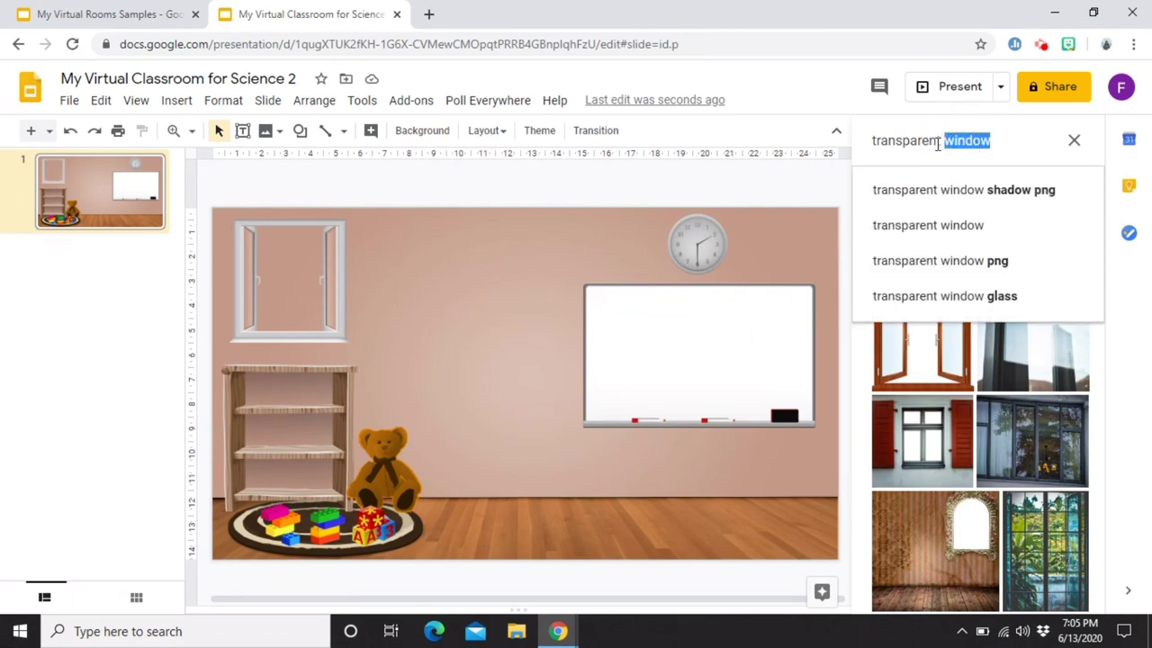
{"action": "key", "text": "BackSpace"}
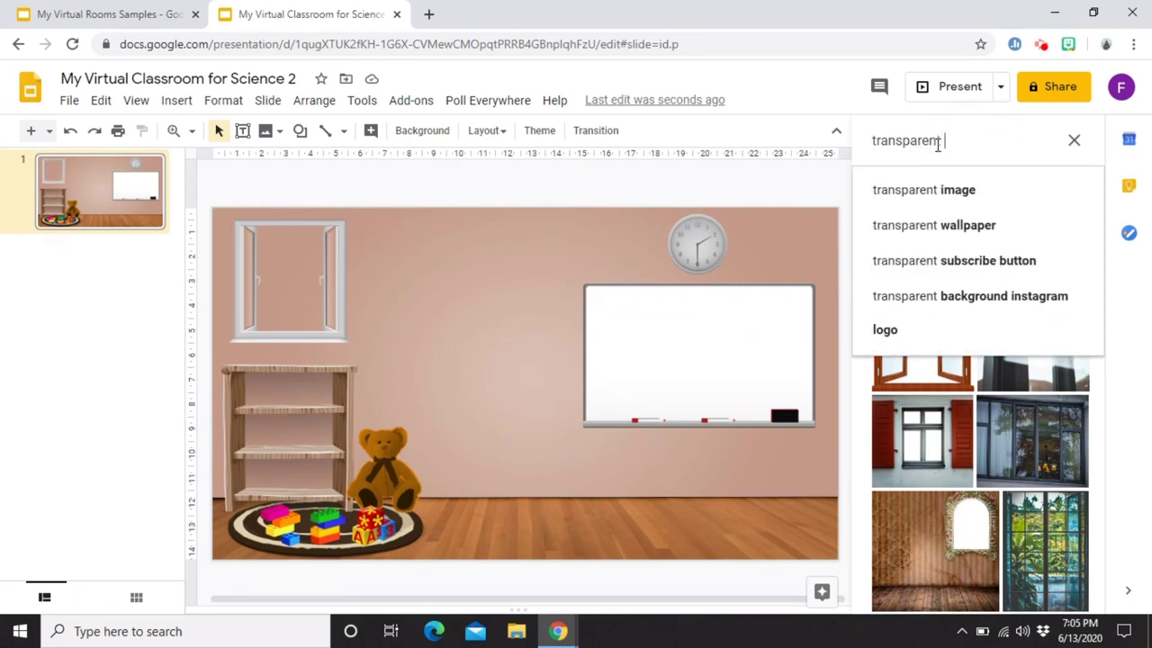
{"action": "type", "text": "playground"}
{"action": "key", "text": "Return"}
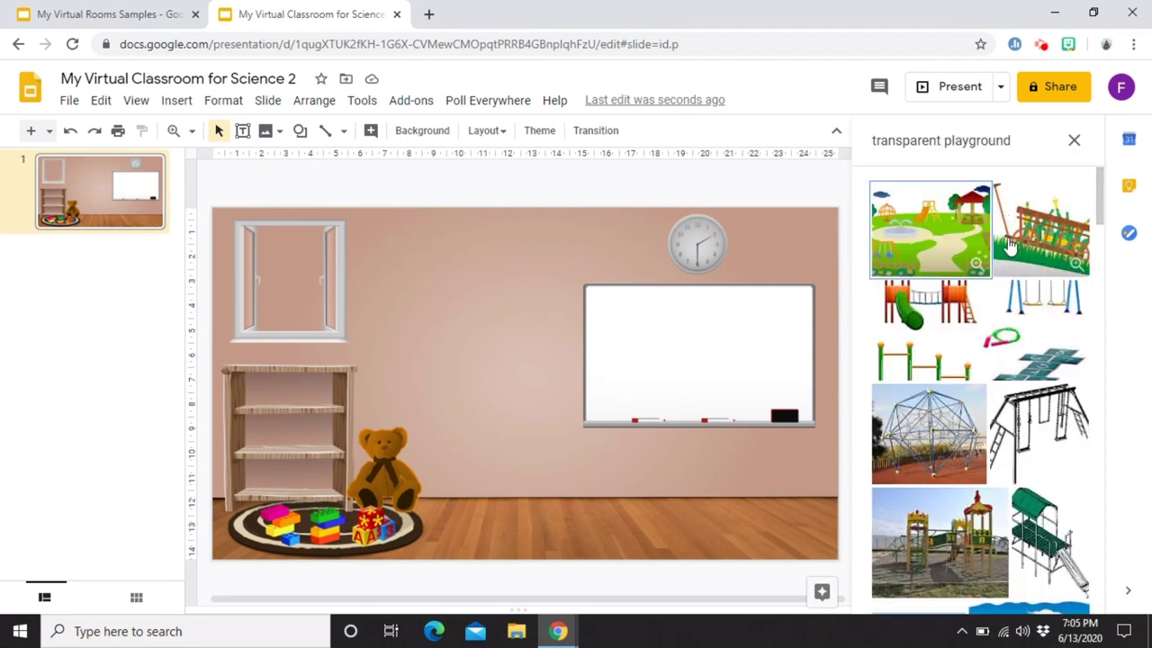
{"action": "scroll", "coordinate": [939, 483], "scroll_direction": "down", "scroll_amount": 3}
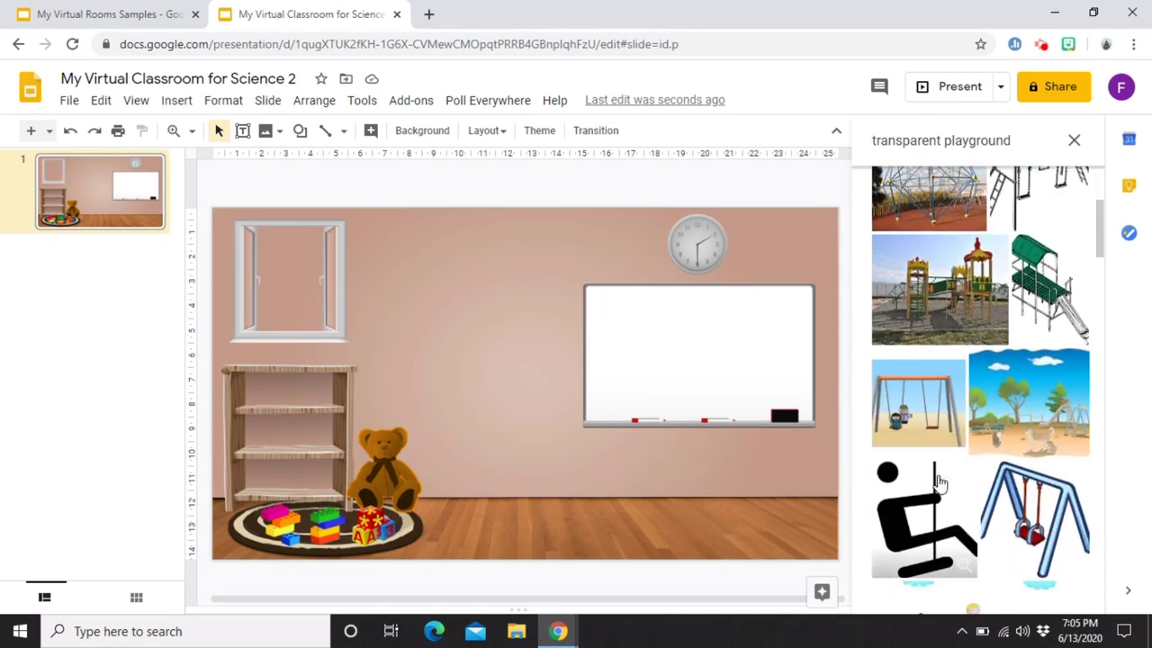
{"action": "scroll", "coordinate": [1000, 442], "scroll_direction": "down", "scroll_amount": 3}
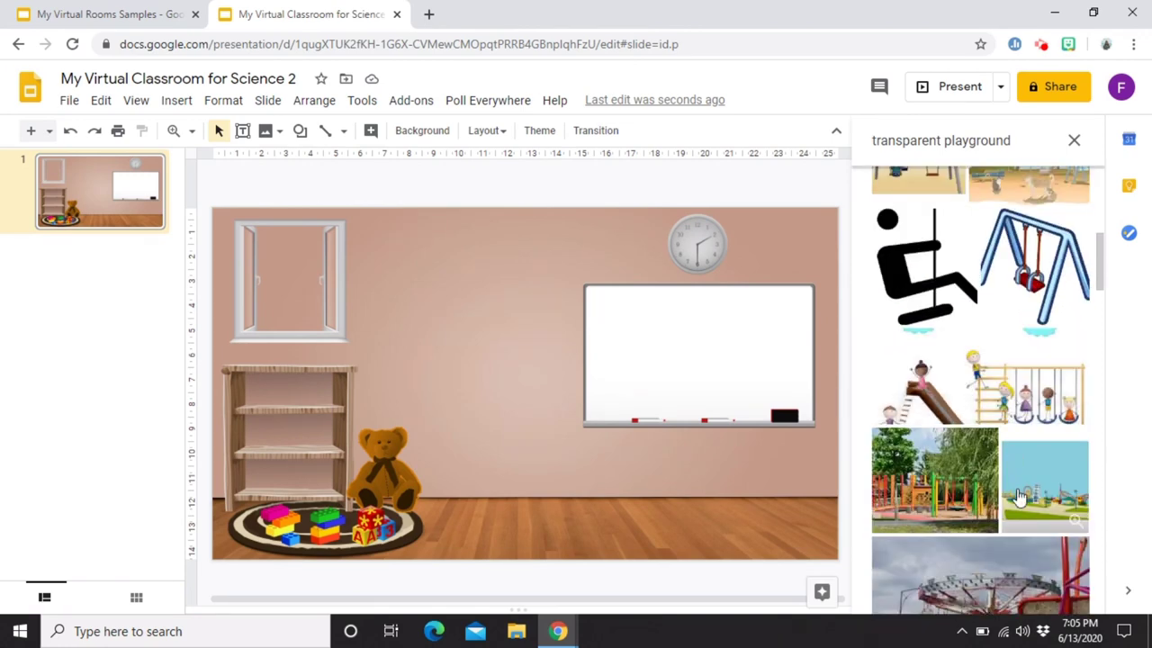
{"action": "scroll", "coordinate": [1019, 501], "scroll_direction": "down", "scroll_amount": 1}
{"action": "left_click_drag", "start_coordinate": [951, 448], "coordinate": [432, 337]}
{"action": "left_click_drag", "start_coordinate": [556, 330], "coordinate": [342, 295]}
{"action": "left_click_drag", "start_coordinate": [411, 278], "coordinate": [352, 281]}
Send the playground photo behind the window image.
{"action": "left_click", "coordinate": [432, 287]}
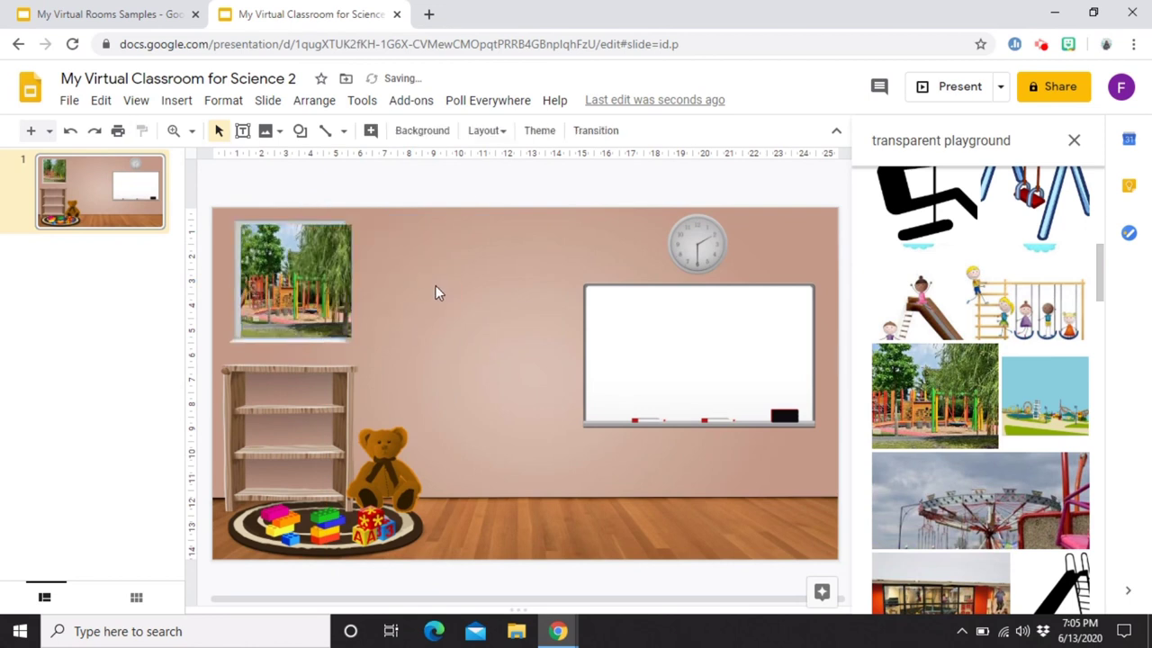
{"action": "left_click", "coordinate": [317, 277]}
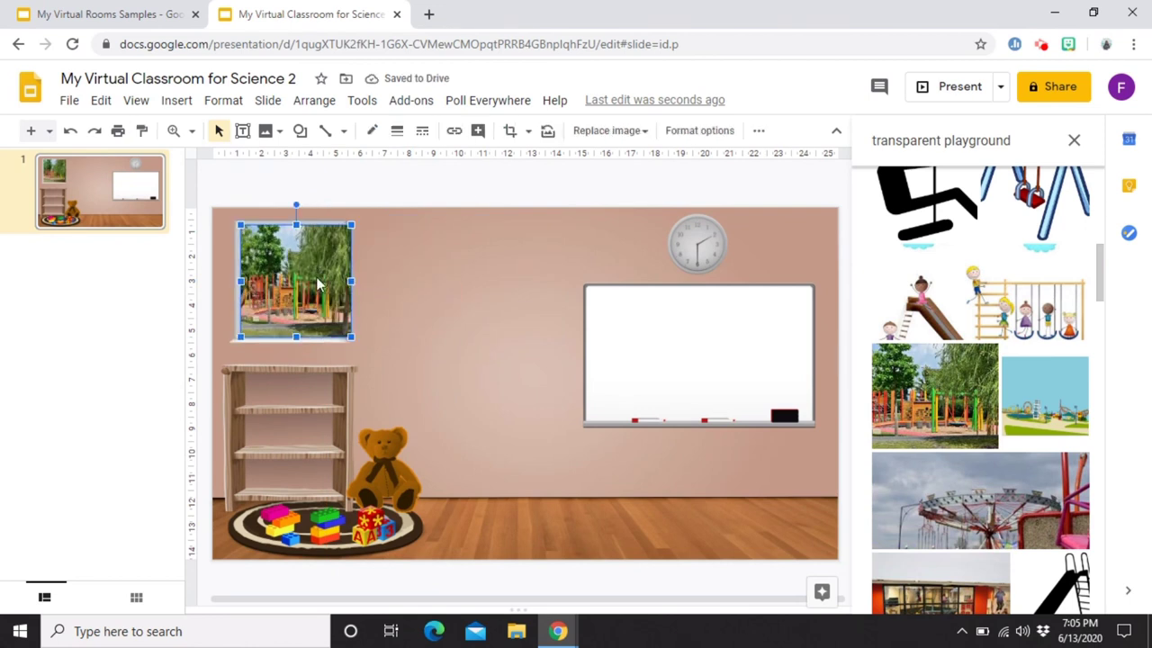
{"action": "right_click", "coordinate": [316, 285]}
{"action": "mouse_move", "coordinate": [391, 343]}
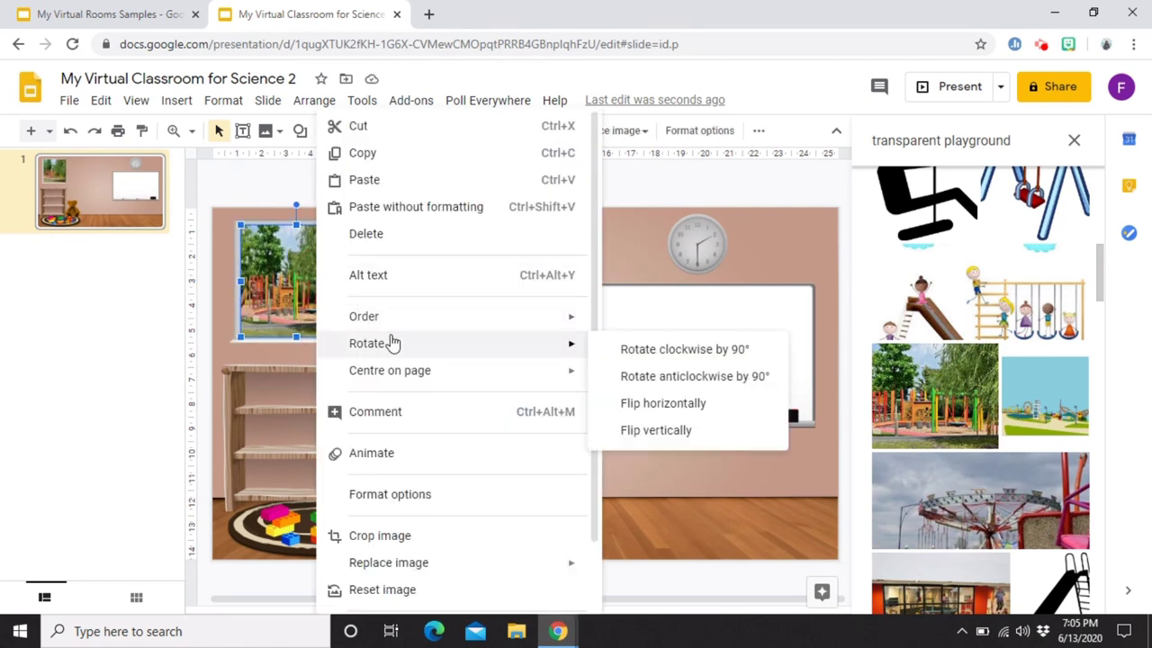
{"action": "mouse_move", "coordinate": [386, 320]}
{"action": "left_click", "coordinate": [661, 407]}
{"action": "left_click", "coordinate": [419, 328]}
{"action": "left_click", "coordinate": [319, 297]}
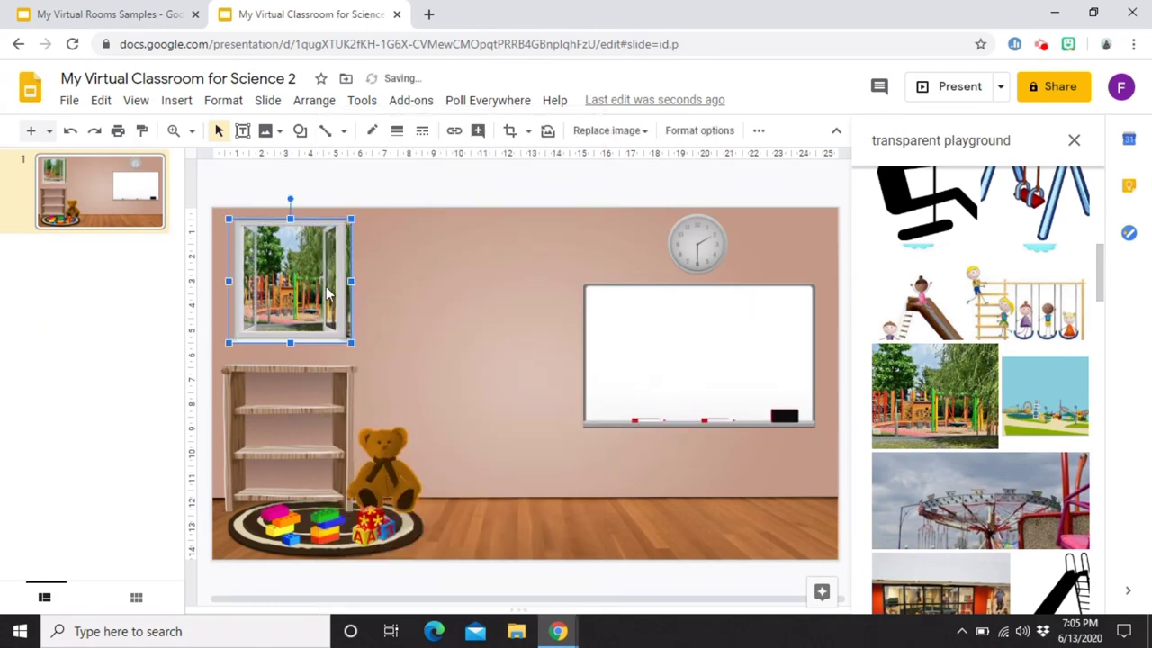
{"action": "left_click", "coordinate": [355, 281]}
{"action": "left_click", "coordinate": [409, 298]}
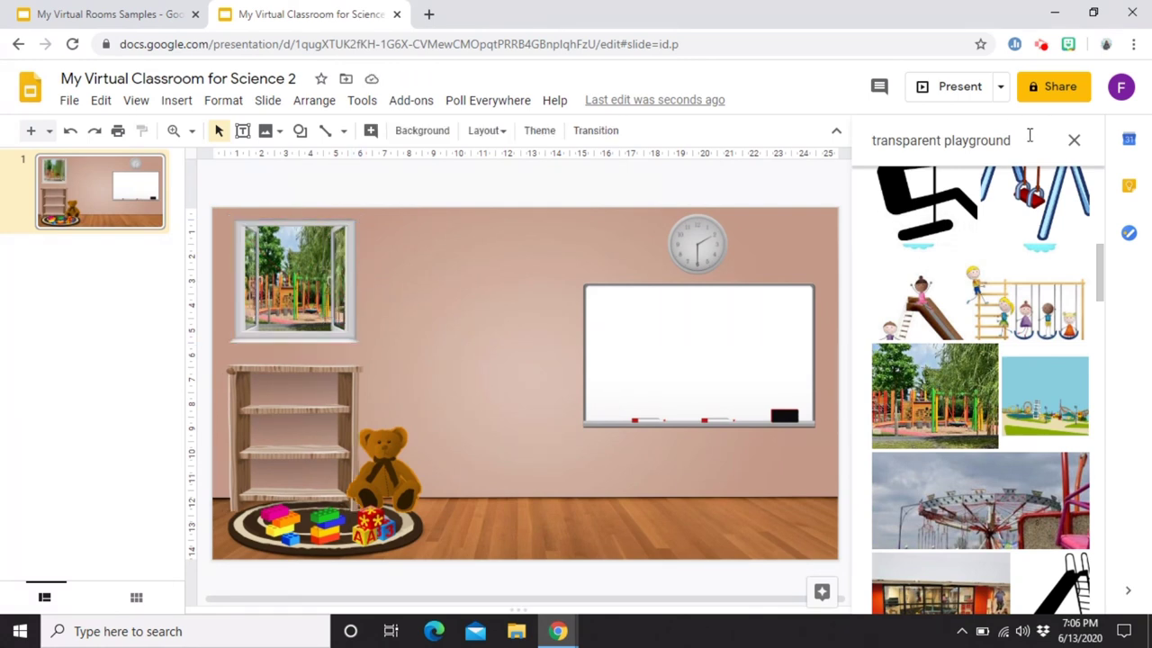
Add a cork board on the wall and nudge the teddy bear down-left.
{"action": "left_click_drag", "start_coordinate": [1013, 141], "coordinate": [926, 141]}
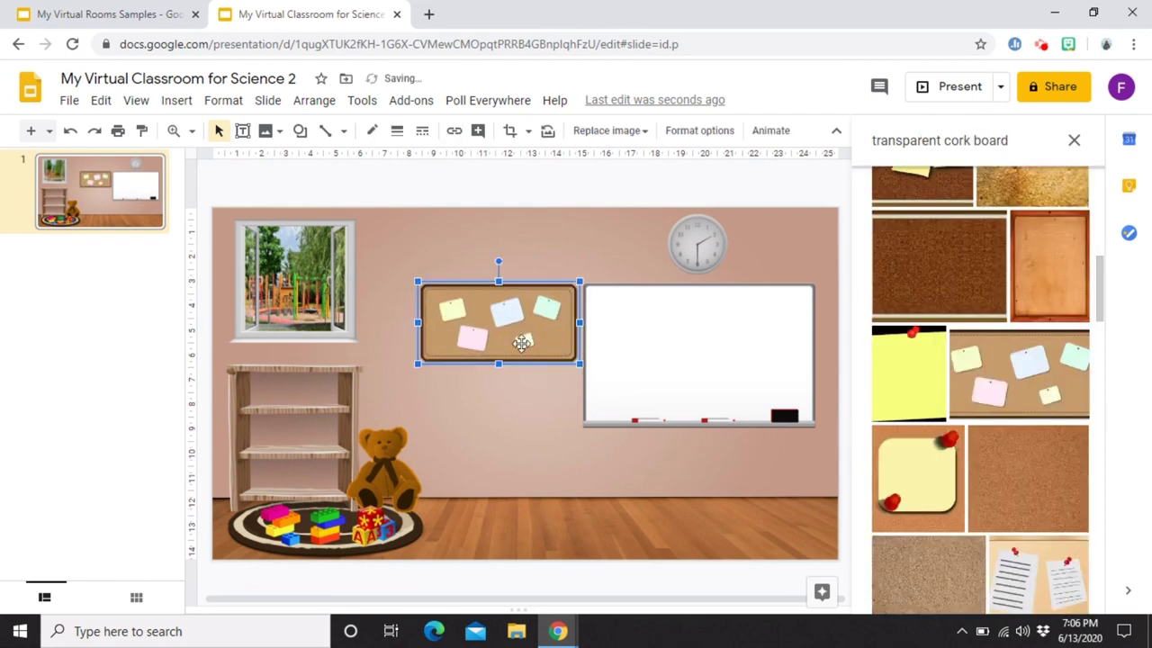
{"action": "left_click_drag", "start_coordinate": [522, 343], "coordinate": [513, 383]}
{"action": "left_click", "coordinate": [684, 508]}
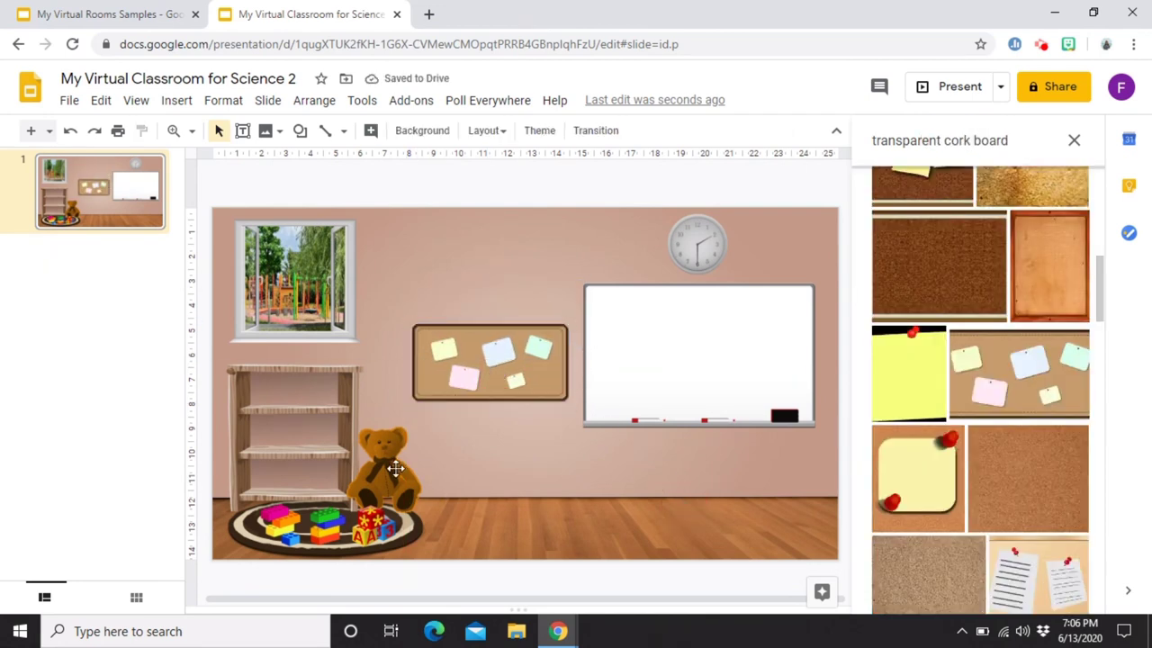
{"action": "left_click_drag", "start_coordinate": [395, 466], "coordinate": [386, 458]}
{"action": "left_click", "coordinate": [502, 471]}
{"action": "left_click", "coordinate": [547, 386]}
{"action": "left_click_drag", "start_coordinate": [548, 386], "coordinate": [545, 379]}
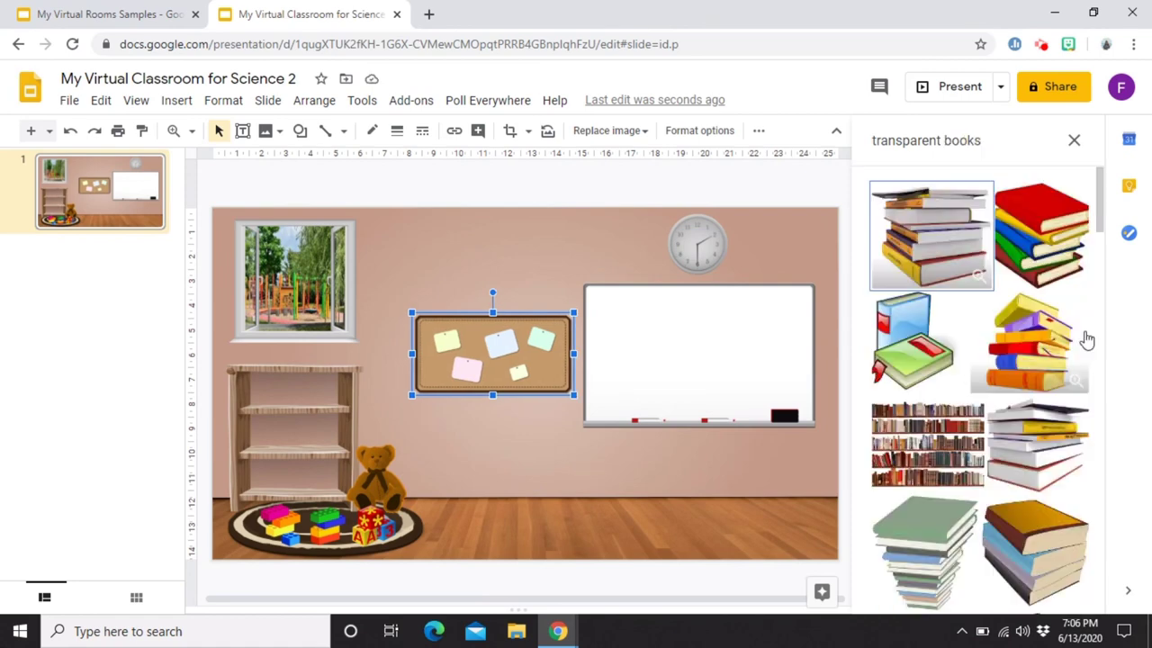
Add a books clipart from the search results and resize it.
{"action": "scroll", "coordinate": [977, 369], "scroll_direction": "down", "scroll_amount": 5}
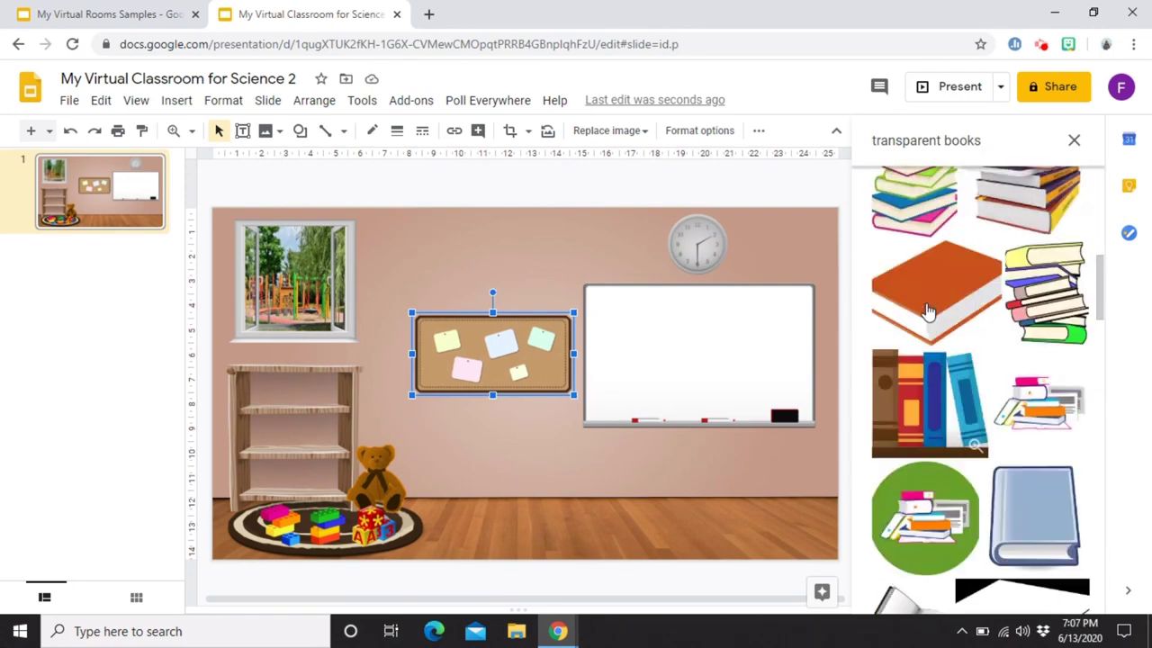
{"action": "left_click_drag", "start_coordinate": [931, 404], "coordinate": [324, 387]}
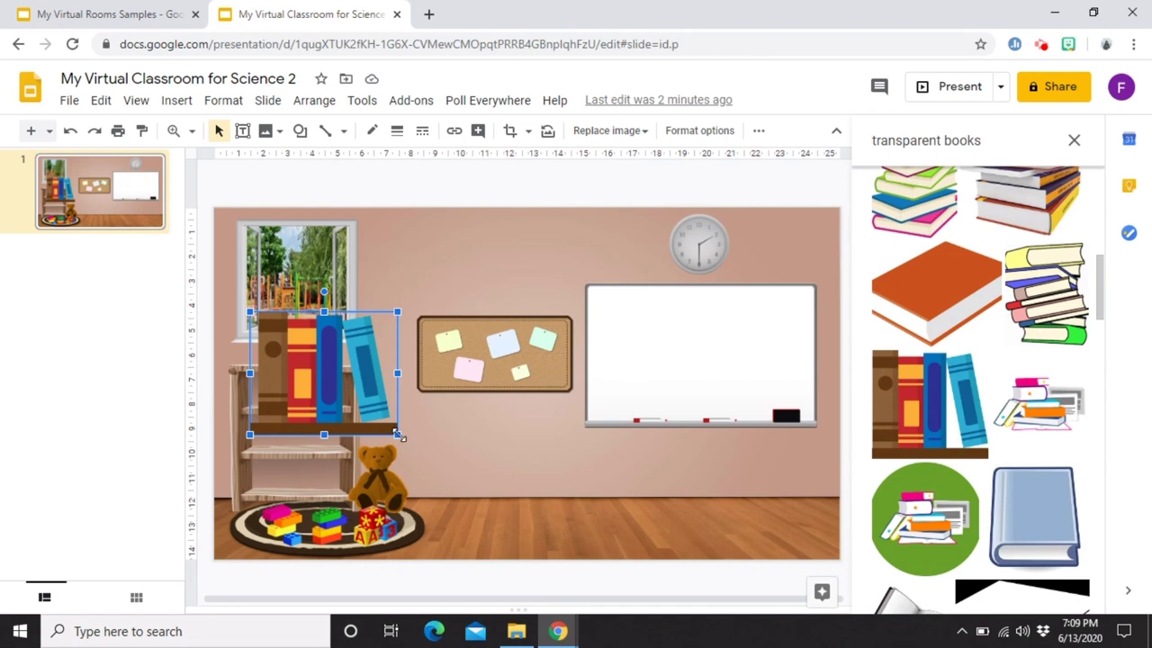
{"action": "left_click_drag", "start_coordinate": [399, 435], "coordinate": [295, 439]}
{"action": "left_click", "coordinate": [434, 445]}
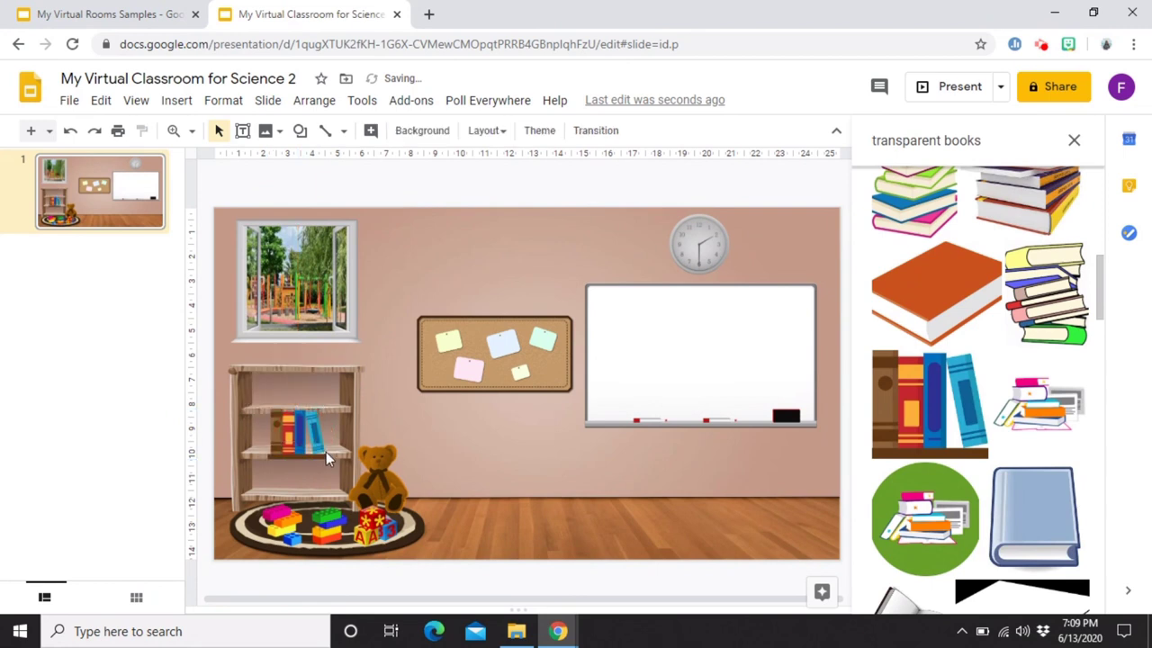
{"action": "left_click", "coordinate": [307, 459]}
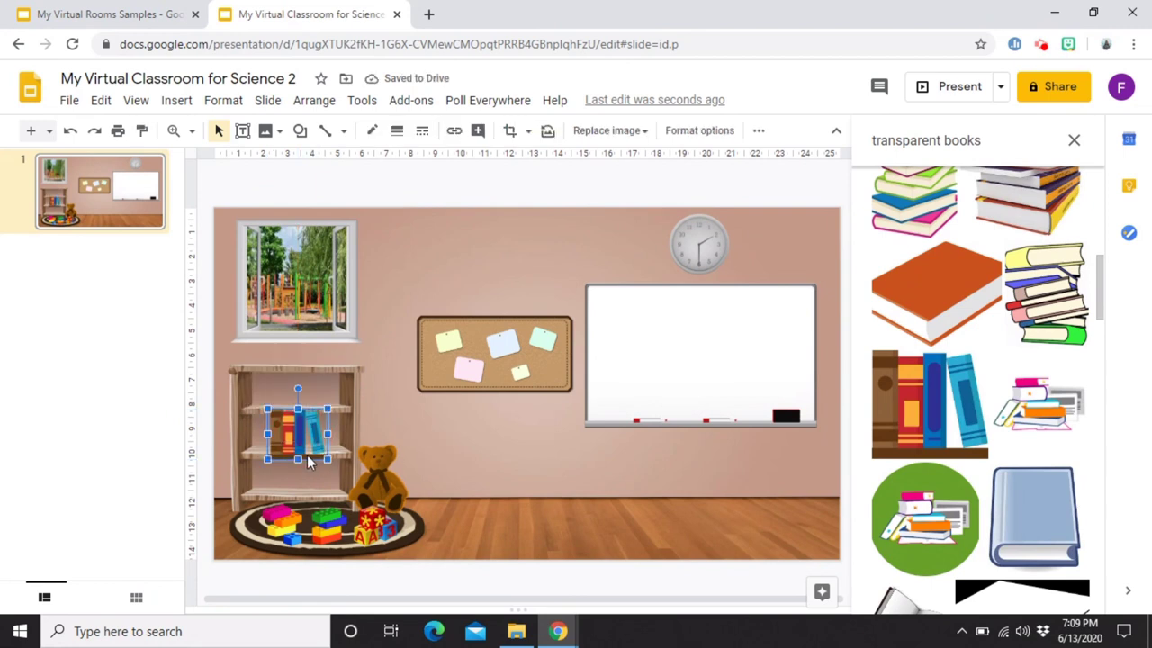
{"action": "left_click_drag", "start_coordinate": [459, 439], "coordinate": [572, 531]}
{"action": "left_click_drag", "start_coordinate": [530, 487], "coordinate": [531, 477]}
Crop the bottom edge off the books image and set it on the bookshelf.
{"action": "left_click", "coordinate": [578, 259]}
{"action": "left_click", "coordinate": [493, 445]}
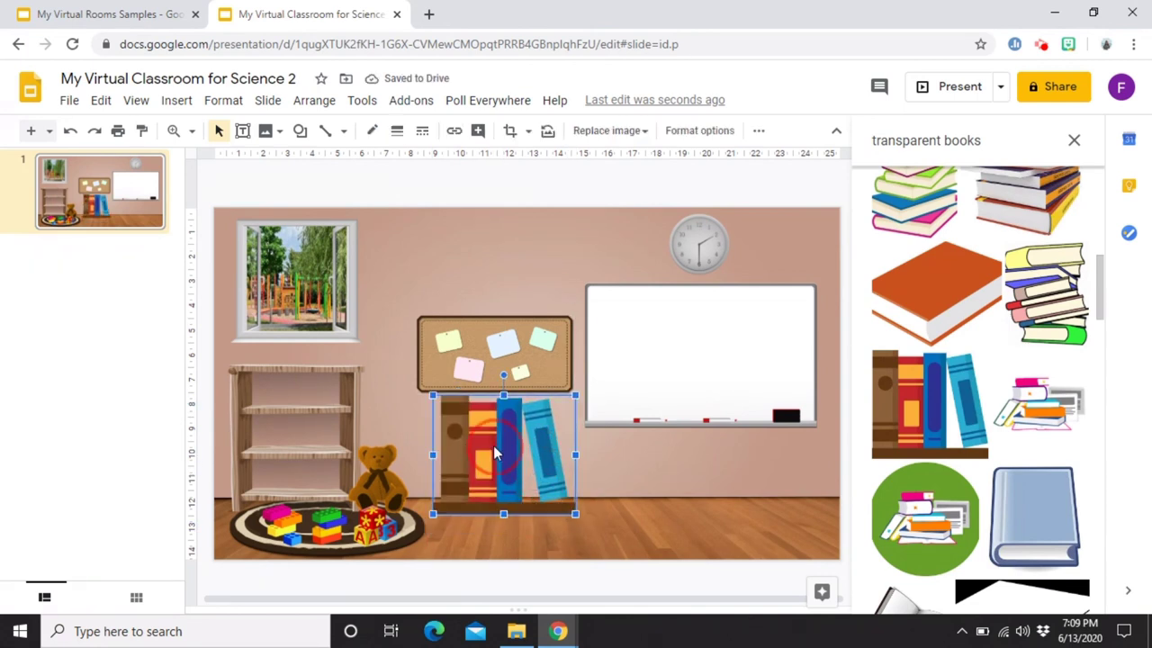
{"action": "left_click", "coordinate": [511, 133]}
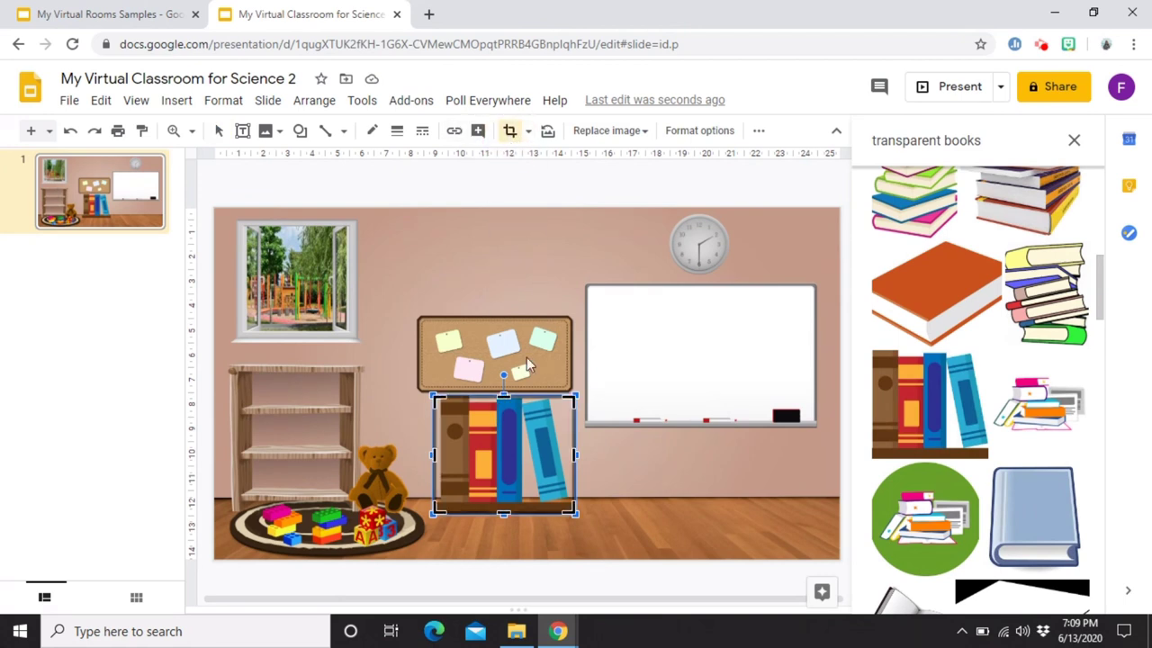
{"action": "left_click_drag", "start_coordinate": [504, 512], "coordinate": [502, 507]}
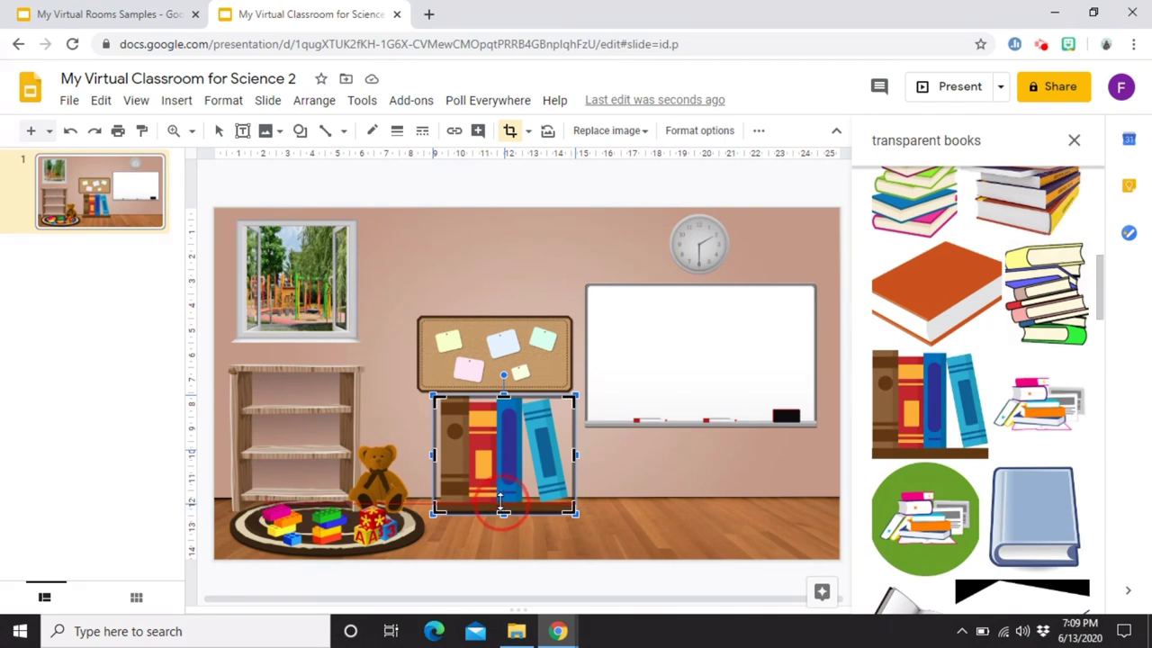
{"action": "left_click", "coordinate": [625, 522]}
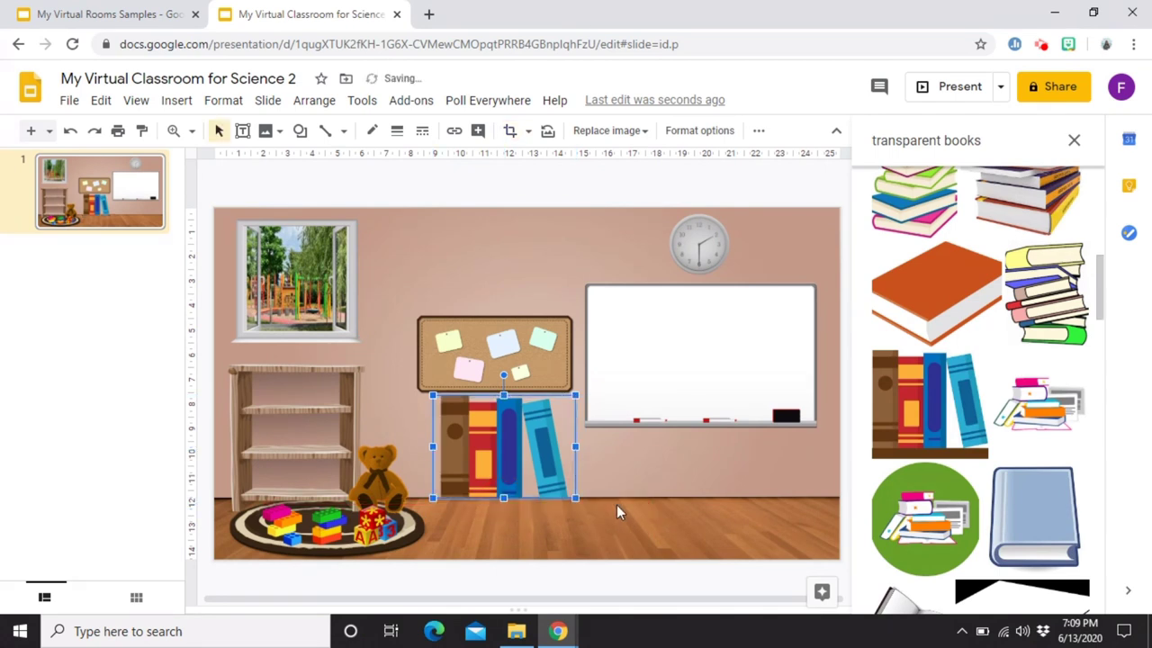
{"action": "left_click", "coordinate": [677, 505]}
{"action": "left_click_drag", "start_coordinate": [536, 466], "coordinate": [308, 440]}
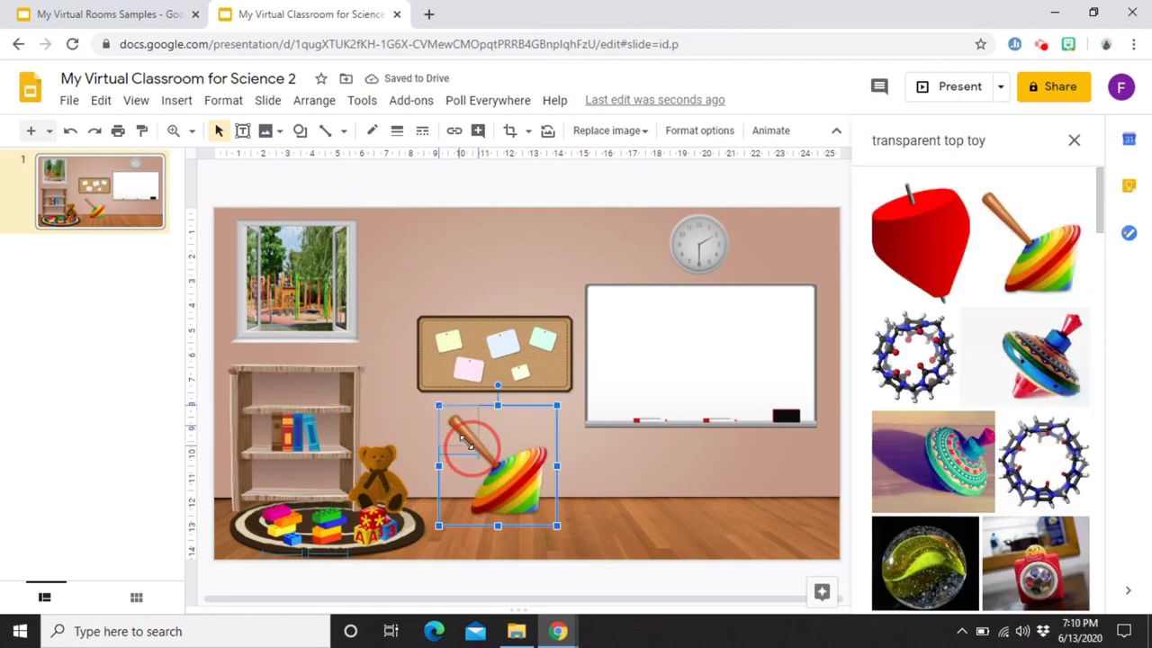
Put a top toy, ABC block and globe on the shelf, and a train on the rug.
{"action": "left_click_drag", "start_coordinate": [561, 494], "coordinate": [265, 475]}
{"action": "left_click", "coordinate": [514, 478]}
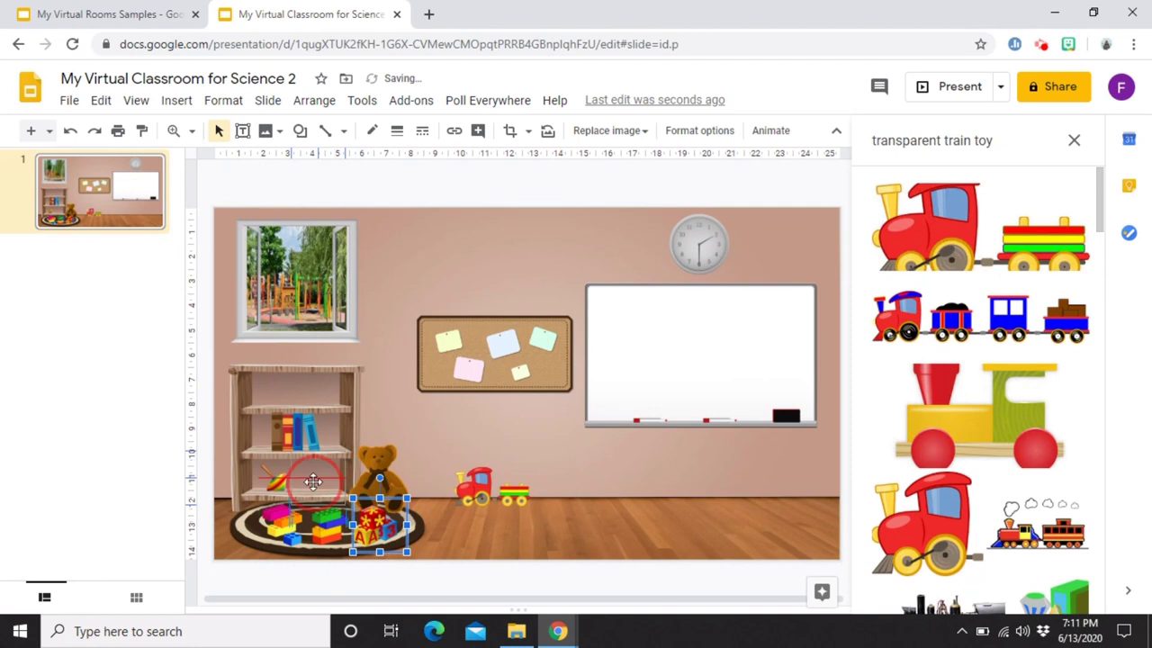
{"action": "left_click_drag", "start_coordinate": [313, 482], "coordinate": [312, 476]}
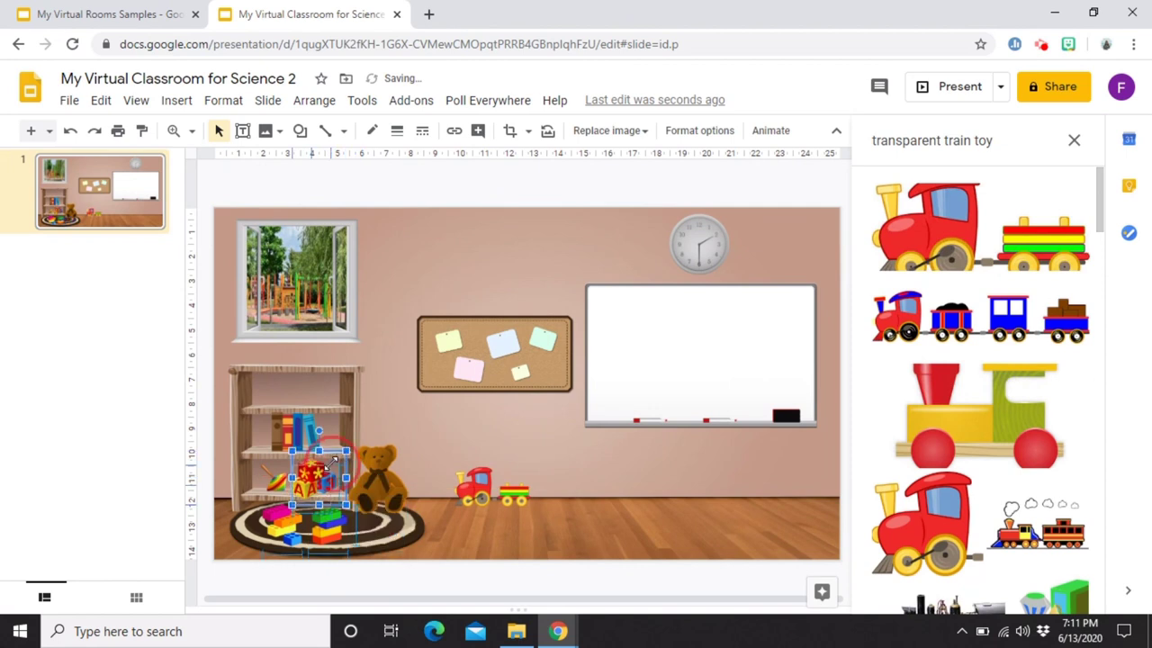
{"action": "left_click_drag", "start_coordinate": [490, 490], "coordinate": [321, 432]}
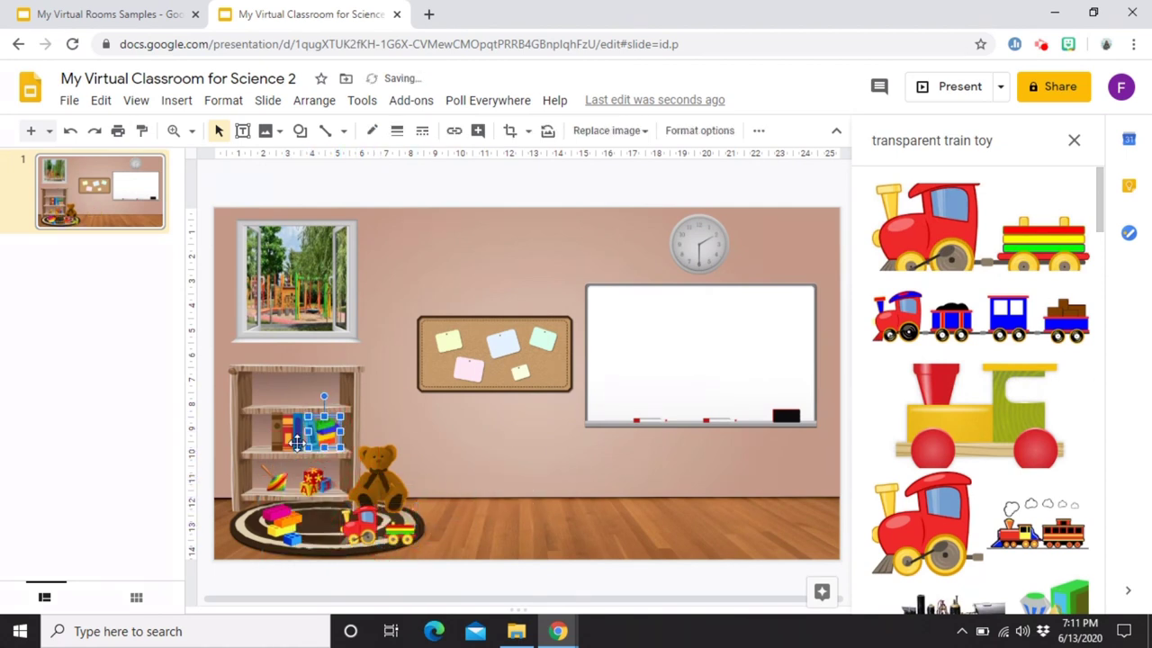
{"action": "left_click", "coordinate": [470, 447]}
{"action": "left_click_drag", "start_coordinate": [378, 531], "coordinate": [353, 531]}
{"action": "left_click", "coordinate": [511, 494]}
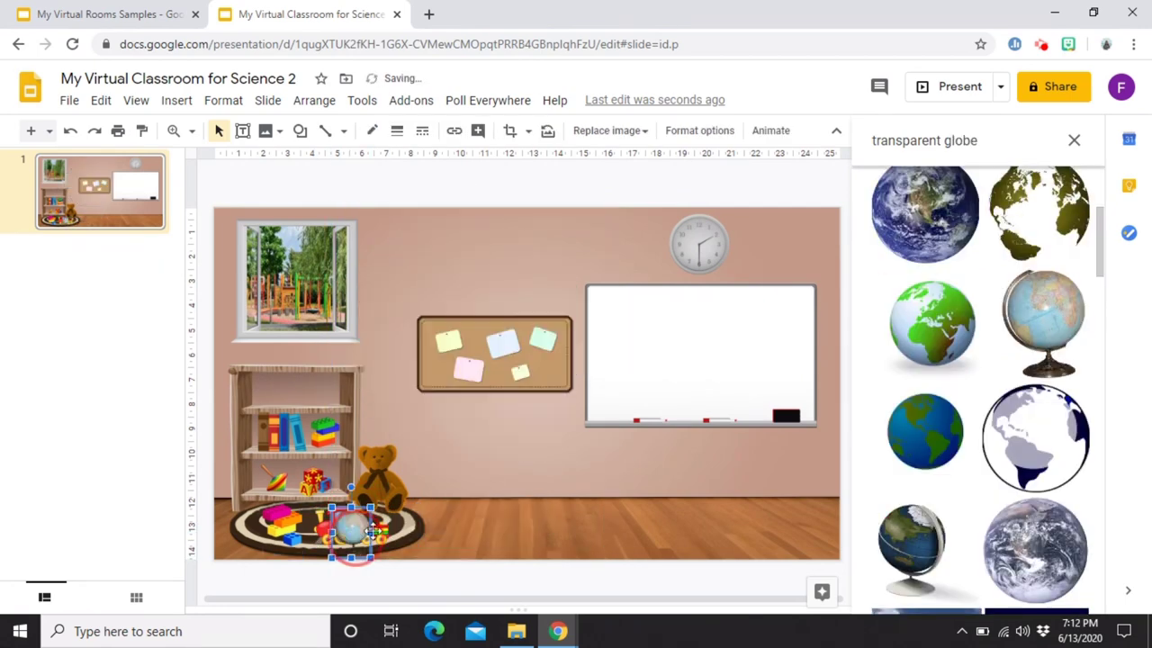
{"action": "left_click_drag", "start_coordinate": [363, 513], "coordinate": [511, 468]}
{"action": "left_click_drag", "start_coordinate": [301, 393], "coordinate": [293, 365]}
{"action": "left_click", "coordinate": [521, 487]}
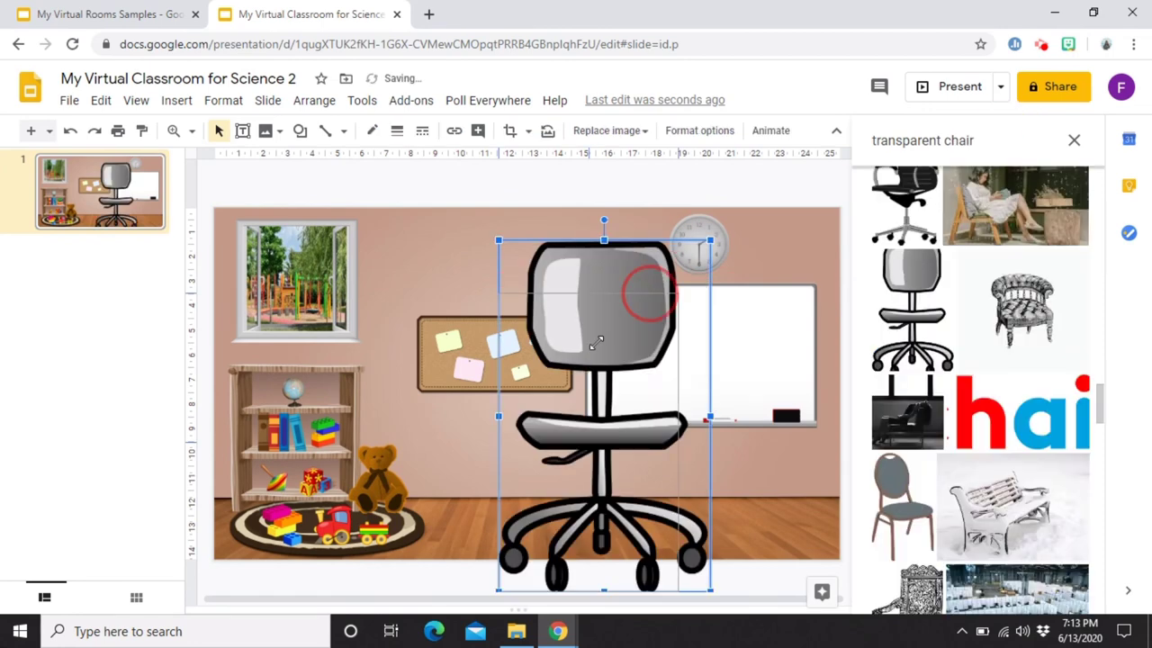
Shrink the new chair image and recolour it Light 4.
{"action": "mouse_move", "coordinate": [642, 219]}
{"action": "left_mouse_down"}
{"action": "mouse_move", "coordinate": [525, 468]}
{"action": "mouse_move", "coordinate": [483, 385]}
{"action": "left_mouse_up"}
{"action": "left_click", "coordinate": [519, 335]}
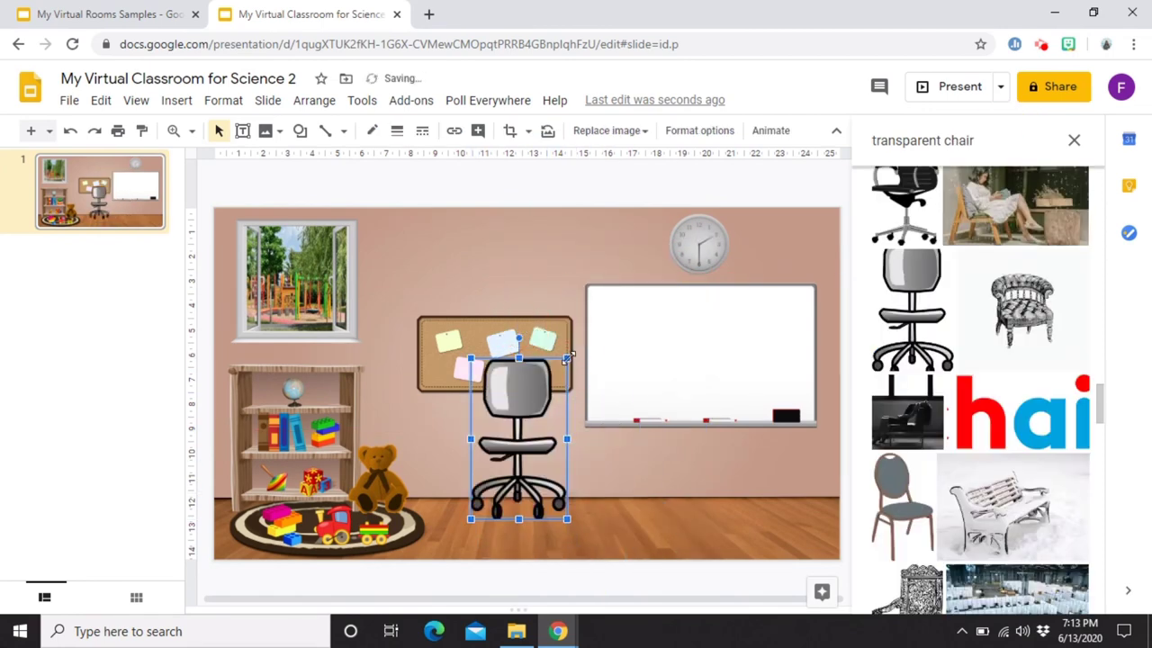
{"action": "left_click_drag", "start_coordinate": [568, 356], "coordinate": [554, 369]}
{"action": "right_click", "coordinate": [515, 413]}
{"action": "left_click", "coordinate": [624, 489]}
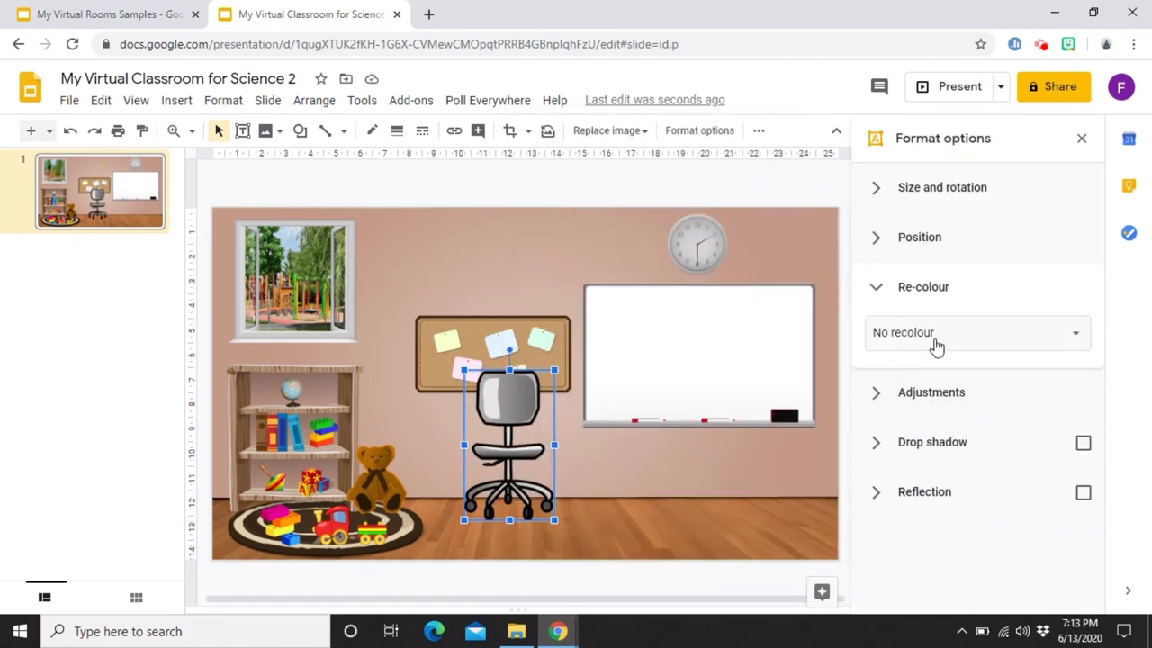
{"action": "left_click", "coordinate": [935, 333]}
{"action": "left_click", "coordinate": [905, 466]}
{"action": "left_click", "coordinate": [658, 447]}
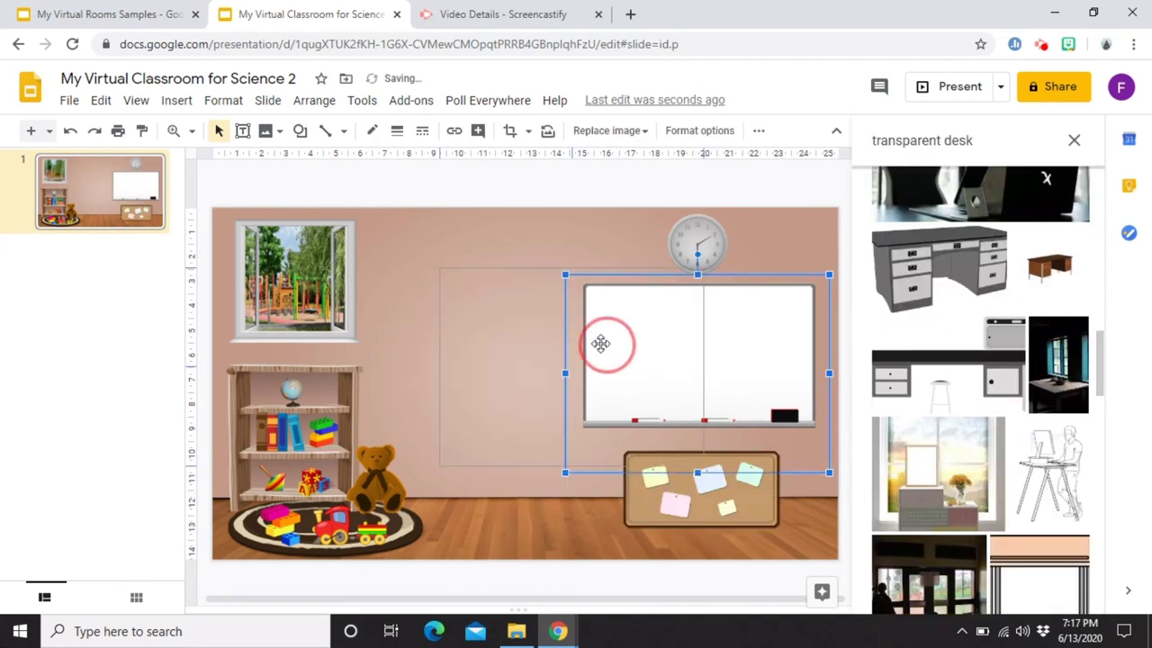
Move the whiteboard left, the clock above it, the corkboard top-right, and add a desk.
{"action": "left_click_drag", "start_coordinate": [599, 342], "coordinate": [426, 345]}
{"action": "left_click_drag", "start_coordinate": [697, 243], "coordinate": [525, 242]}
{"action": "left_click_drag", "start_coordinate": [717, 497], "coordinate": [751, 354]}
{"action": "scroll", "coordinate": [956, 474], "scroll_direction": "down", "scroll_amount": 10}
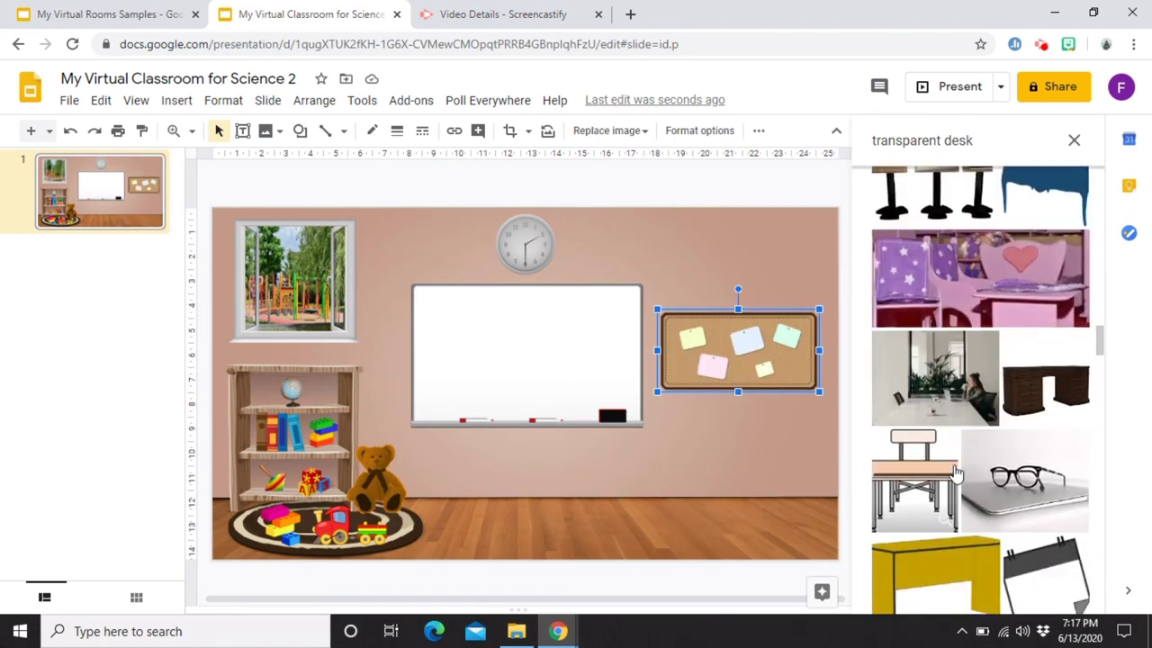
{"action": "scroll", "coordinate": [957, 474], "scroll_direction": "down", "scroll_amount": 10}
{"action": "left_click_drag", "start_coordinate": [981, 326], "coordinate": [649, 384]}
{"action": "left_click_drag", "start_coordinate": [554, 385], "coordinate": [529, 399]}
{"action": "left_click_drag", "start_coordinate": [524, 248], "coordinate": [509, 245]}
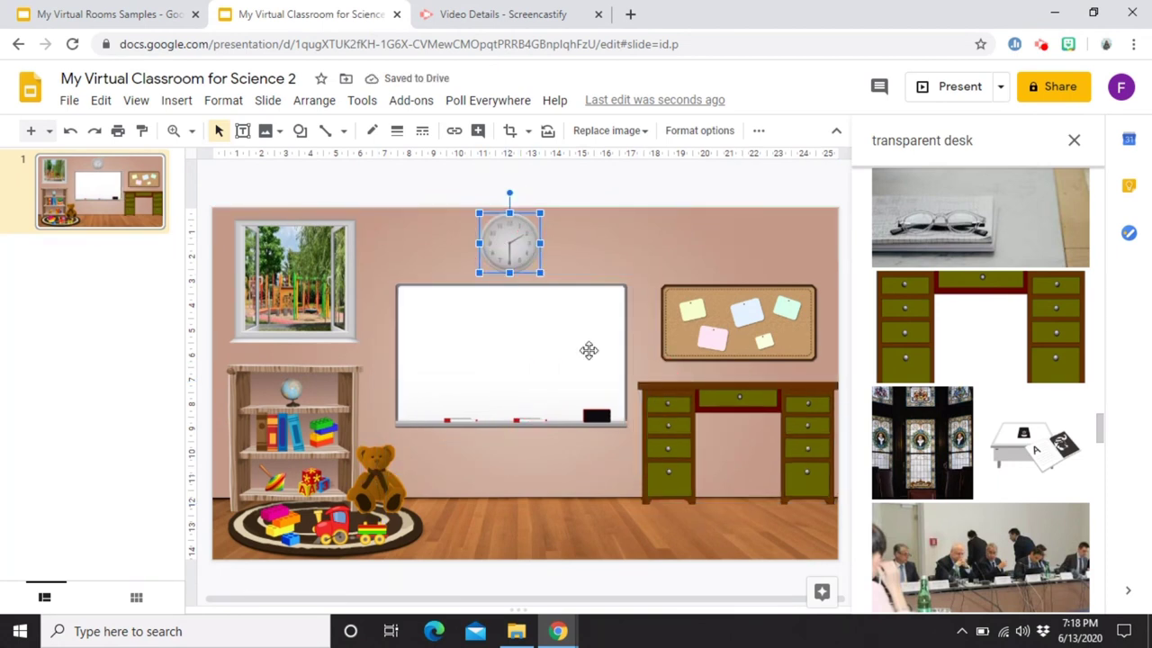
Recolour the desk Dark 6 brown and set the laptop on it.
{"action": "left_click", "coordinate": [809, 454]}
{"action": "right_click", "coordinate": [806, 450]}
{"action": "left_click", "coordinate": [887, 494]}
{"action": "left_click", "coordinate": [939, 346]}
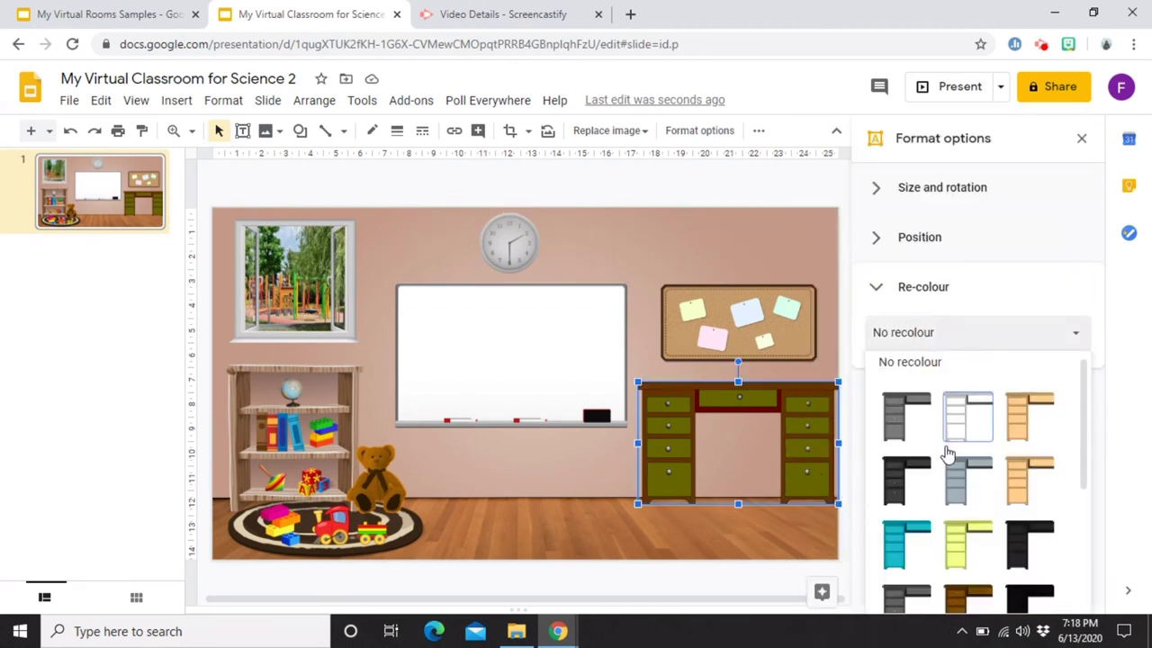
{"action": "scroll", "coordinate": [952, 481], "scroll_direction": "down", "scroll_amount": 3}
{"action": "left_click", "coordinate": [955, 504]}
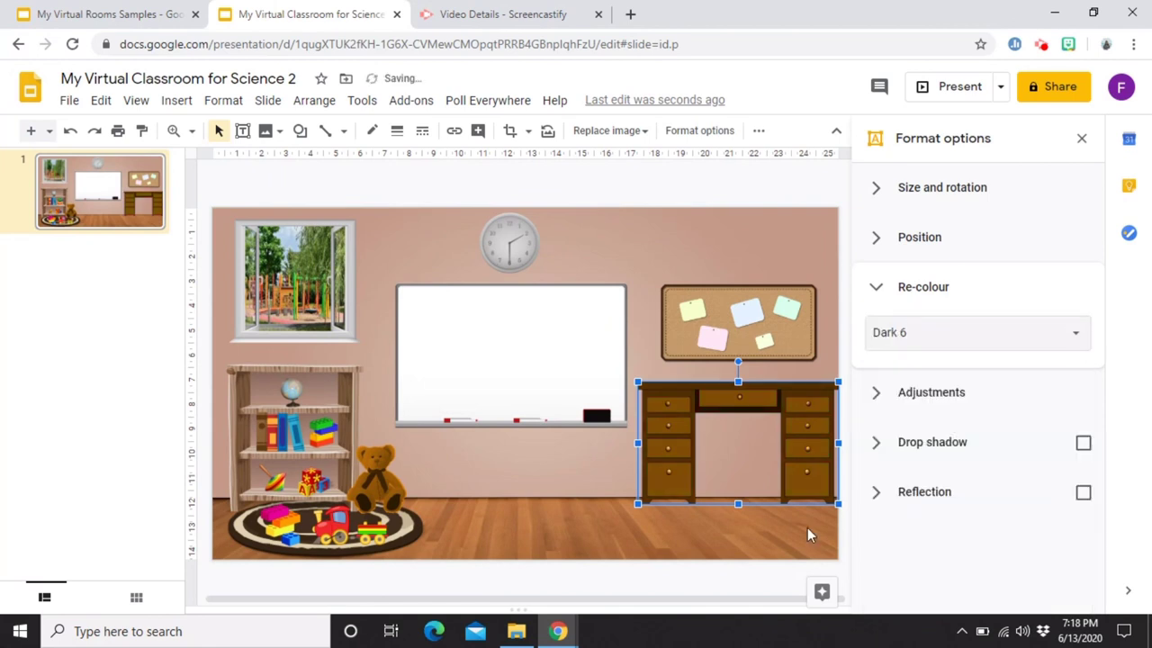
{"action": "left_click", "coordinate": [798, 511]}
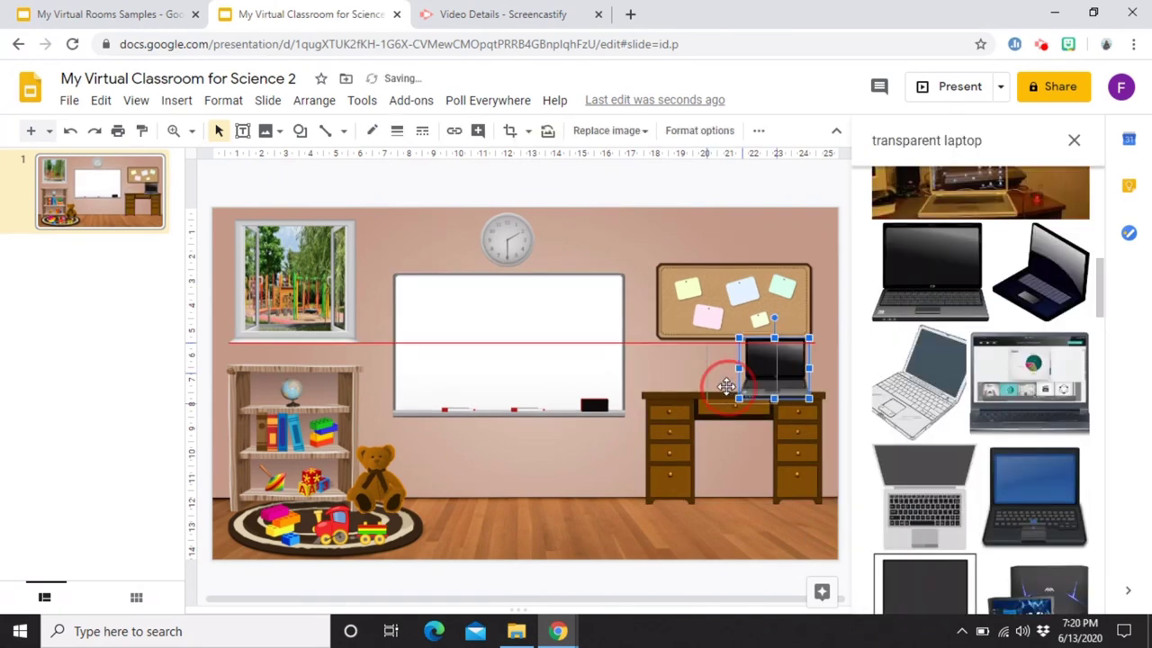
{"action": "mouse_move", "coordinate": [733, 372]}
{"action": "left_mouse_down"}
{"action": "mouse_move", "coordinate": [738, 351]}
{"action": "mouse_move", "coordinate": [738, 375]}
{"action": "left_mouse_up"}
Set a small pencil holder beside the laptop and a resized chair in front of the desk.
{"action": "left_click", "coordinate": [793, 378]}
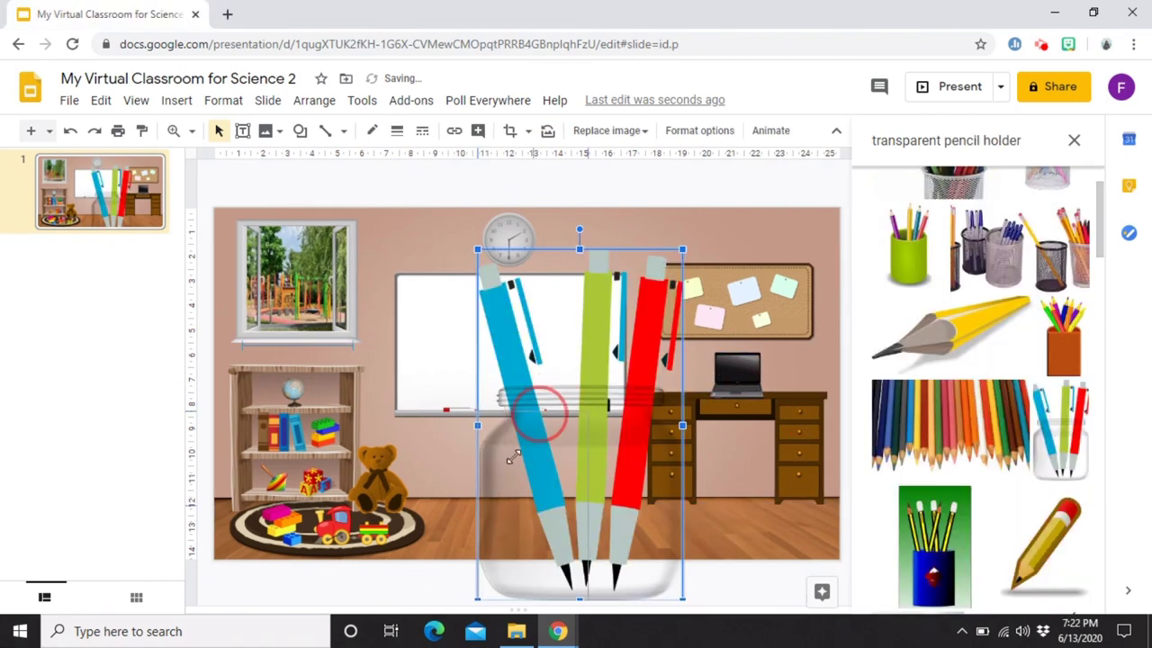
{"action": "left_click_drag", "start_coordinate": [540, 412], "coordinate": [563, 462]}
{"action": "left_click_drag", "start_coordinate": [604, 411], "coordinate": [570, 463]}
{"action": "mouse_move", "coordinate": [549, 503]}
{"action": "left_mouse_down"}
{"action": "mouse_move", "coordinate": [638, 460]}
{"action": "mouse_move", "coordinate": [678, 353]}
{"action": "left_mouse_up"}
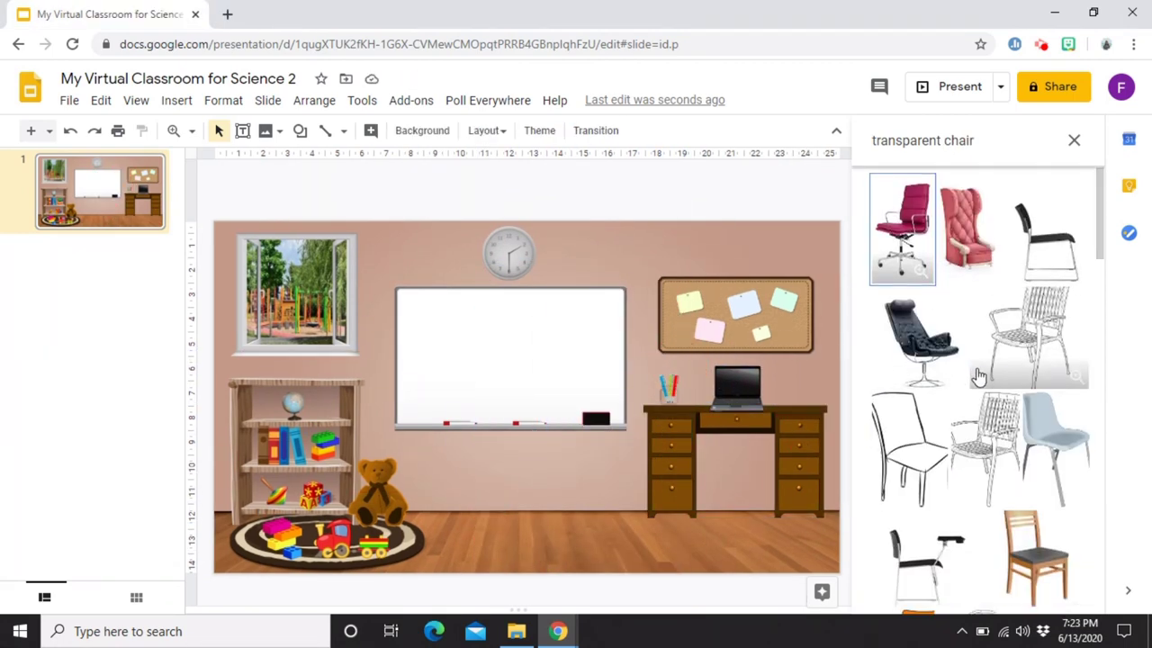
{"action": "scroll", "coordinate": [978, 376], "scroll_direction": "down", "scroll_amount": 8}
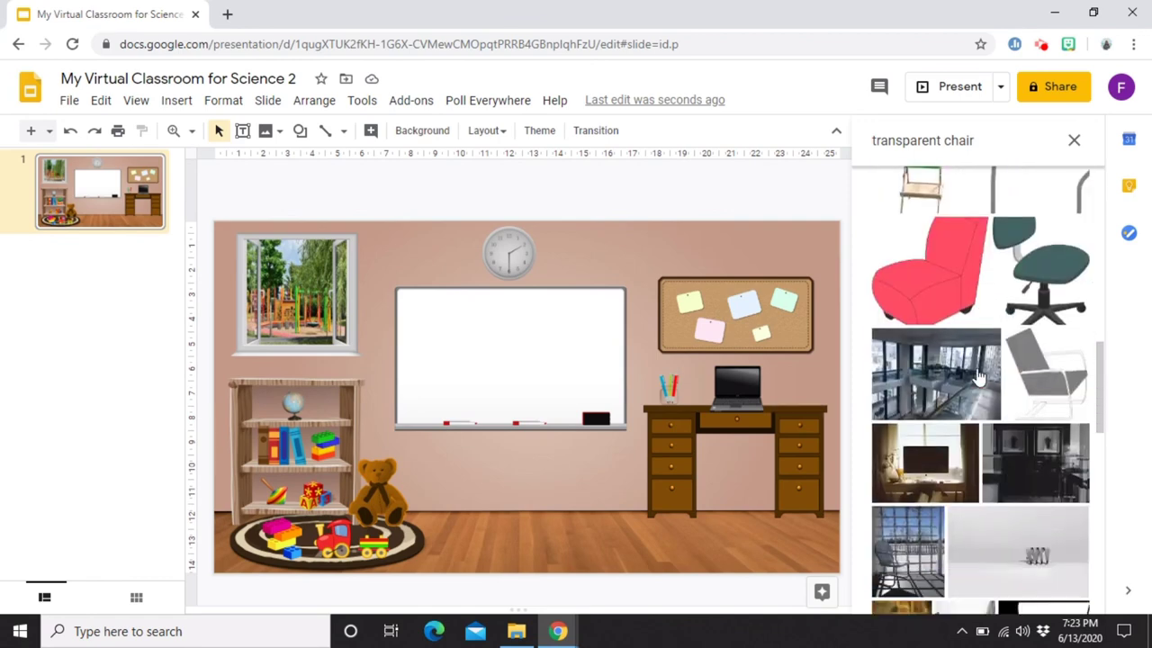
{"action": "left_click_drag", "start_coordinate": [812, 267], "coordinate": [774, 321]}
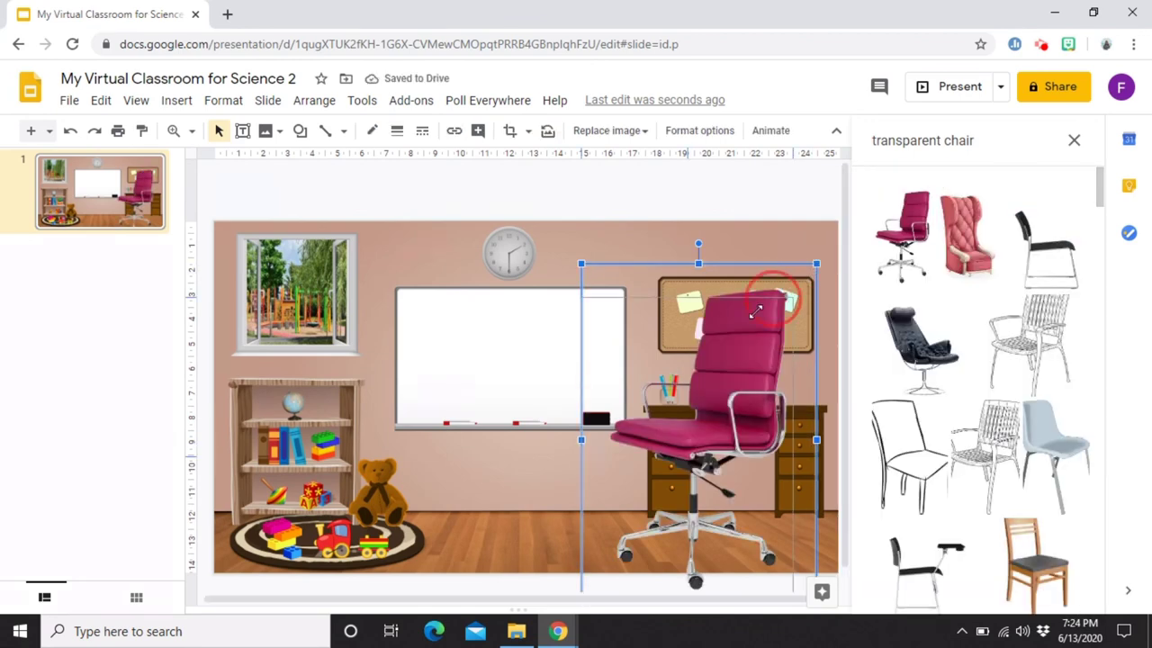
{"action": "left_click_drag", "start_coordinate": [771, 465], "coordinate": [832, 459]}
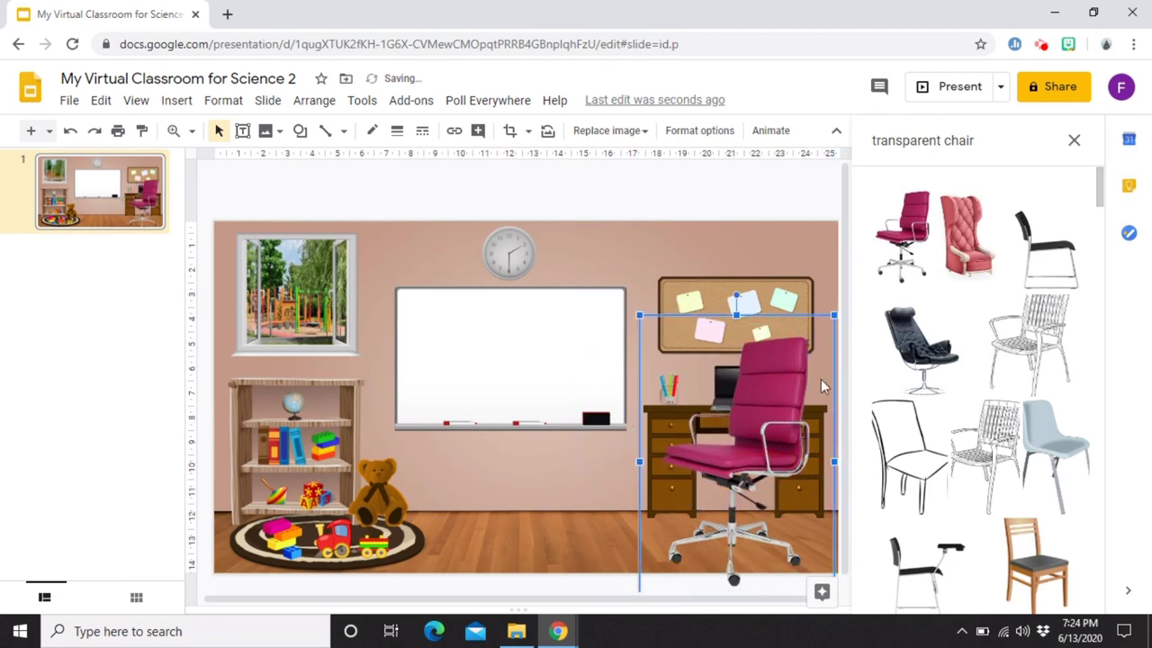
{"action": "left_click", "coordinate": [835, 317]}
{"action": "left_click_drag", "start_coordinate": [835, 315], "coordinate": [787, 386]}
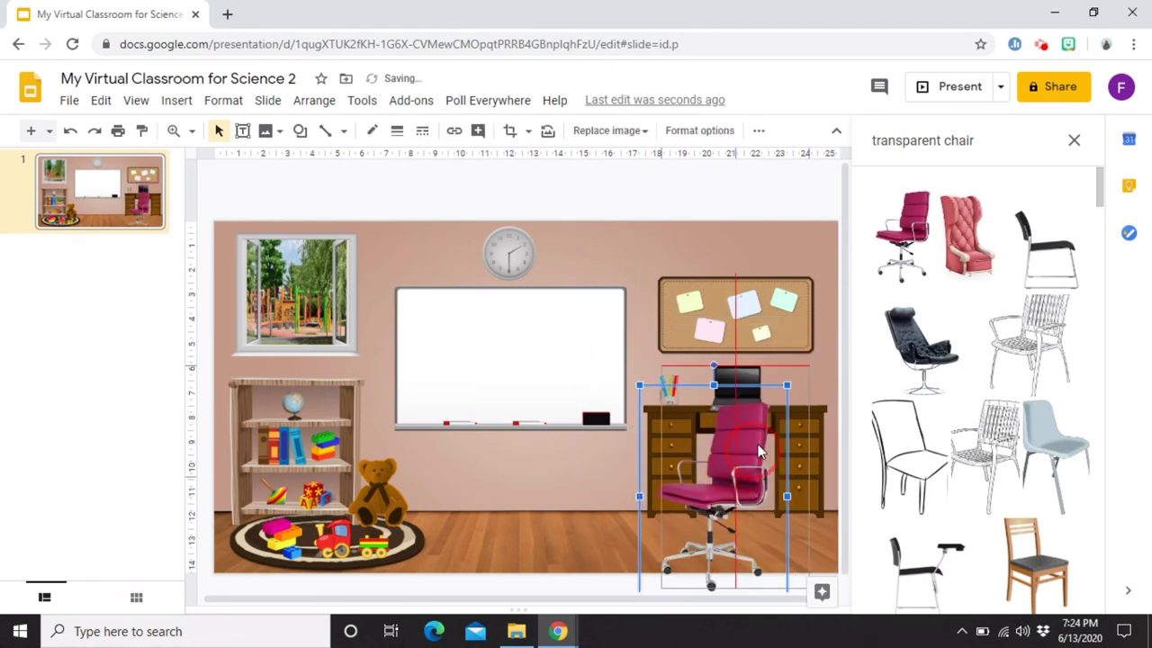
{"action": "left_click_drag", "start_coordinate": [764, 441], "coordinate": [779, 468]}
Recolour the chair black, then search for 'transparent plant' images.
{"action": "right_click", "coordinate": [762, 406]}
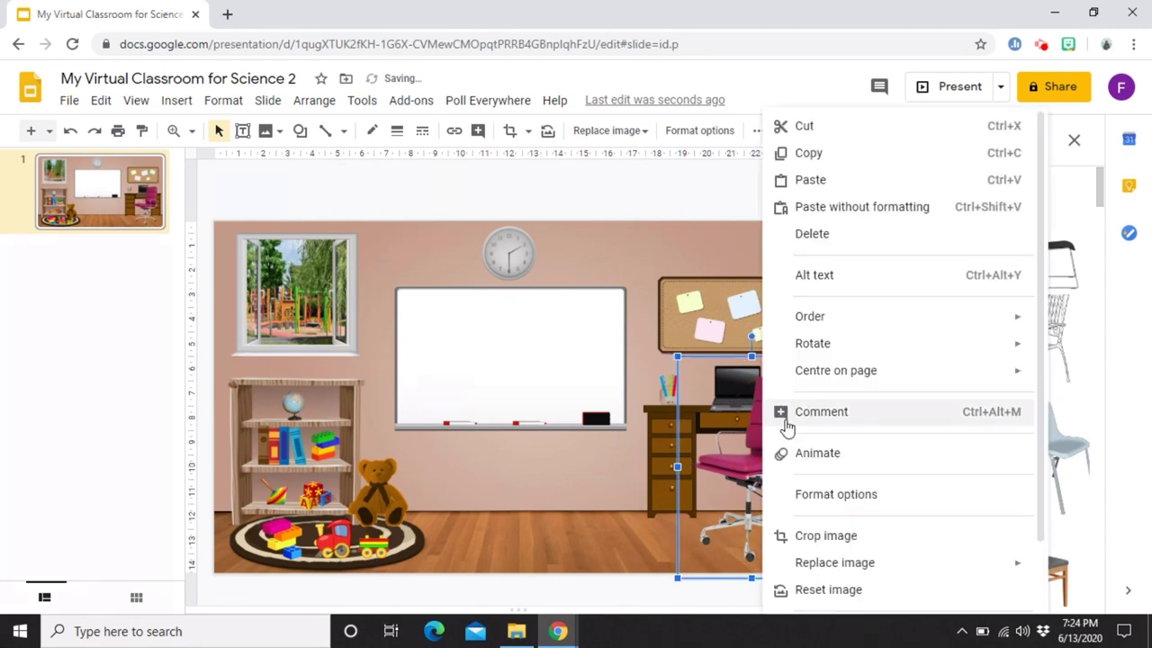
{"action": "left_click", "coordinate": [830, 496]}
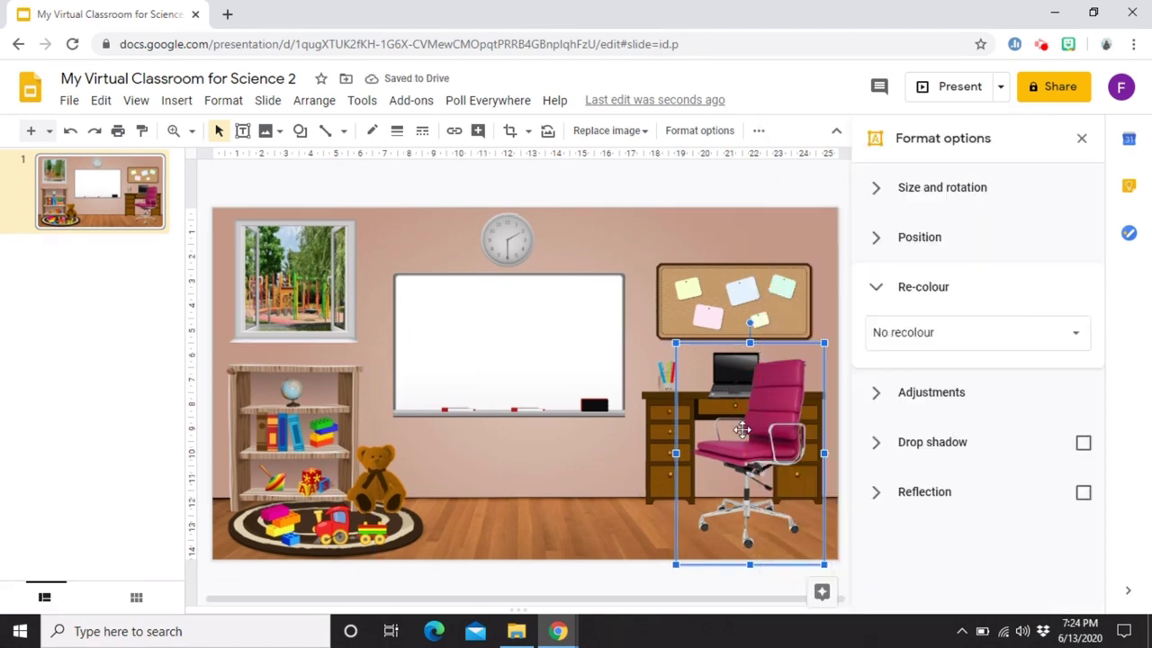
{"action": "left_click", "coordinate": [932, 343]}
{"action": "scroll", "coordinate": [967, 477], "scroll_direction": "down", "scroll_amount": 4}
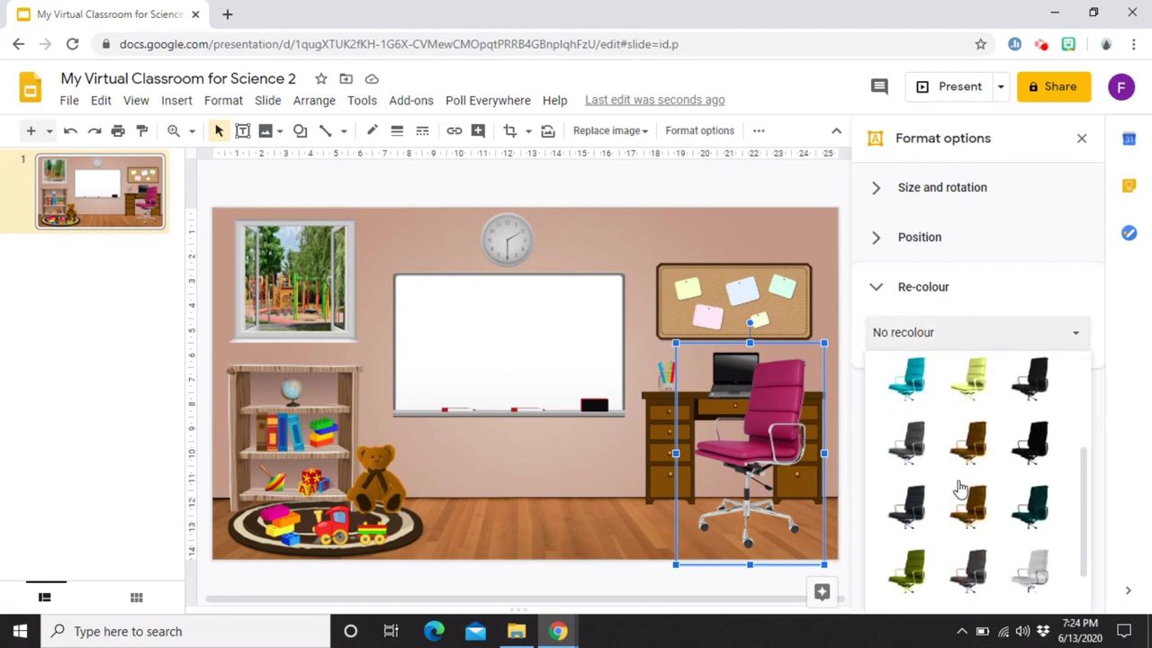
{"action": "scroll", "coordinate": [909, 412], "scroll_direction": "up", "scroll_amount": 2}
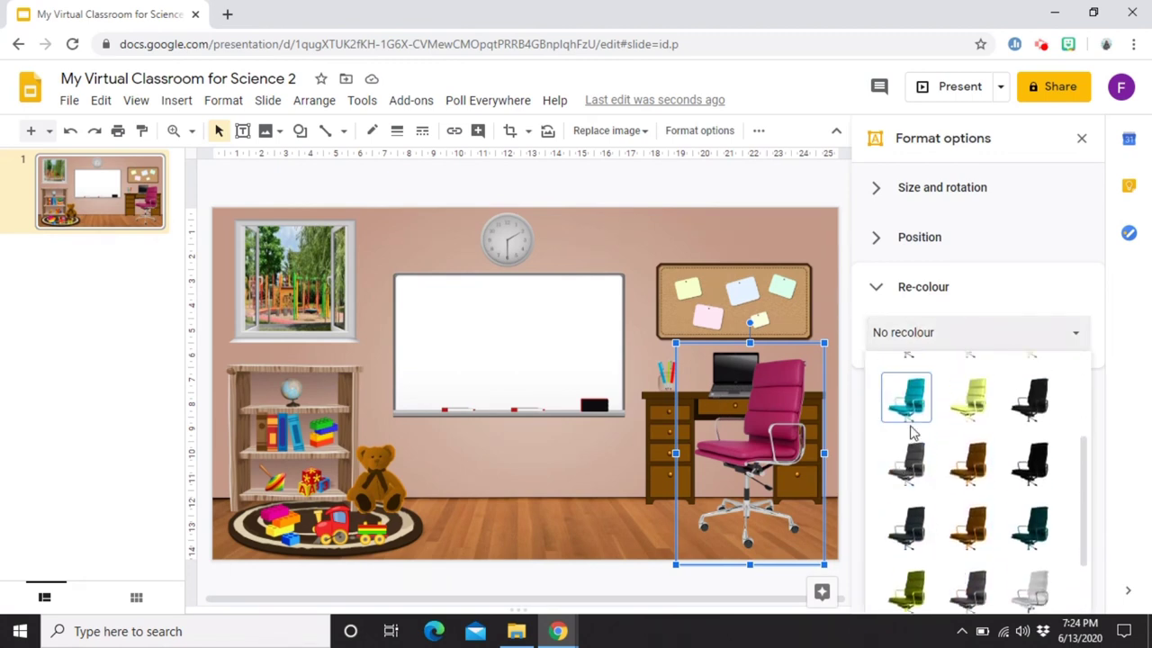
{"action": "left_click", "coordinate": [1036, 403]}
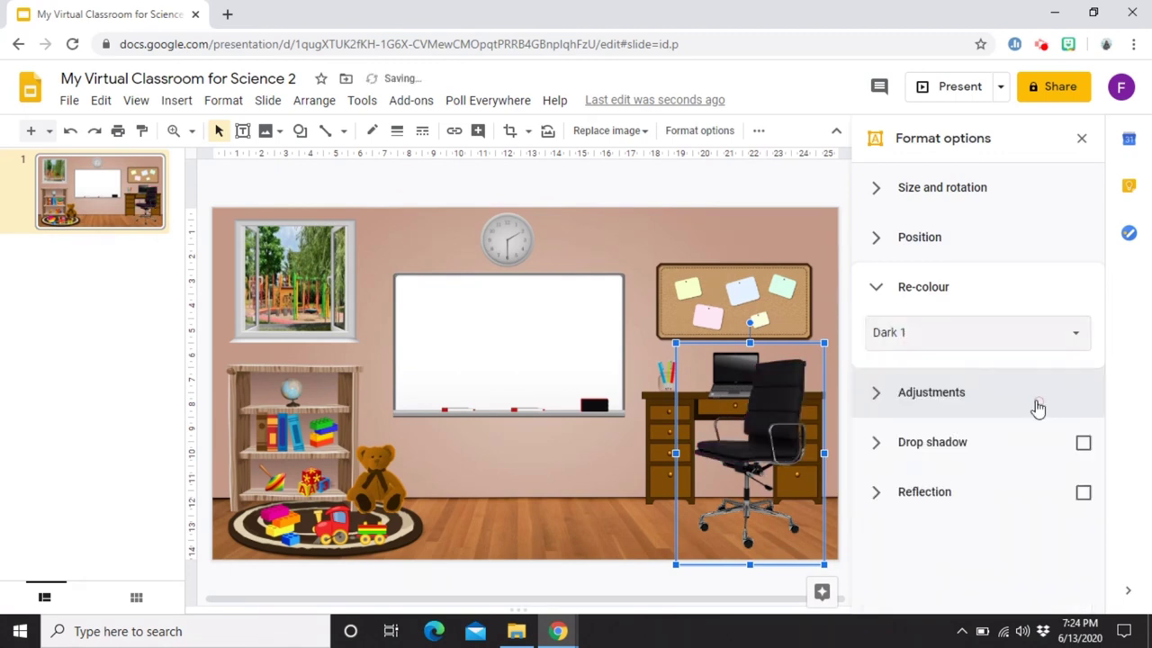
{"action": "left_click", "coordinate": [940, 344]}
{"action": "left_click", "coordinate": [905, 483]}
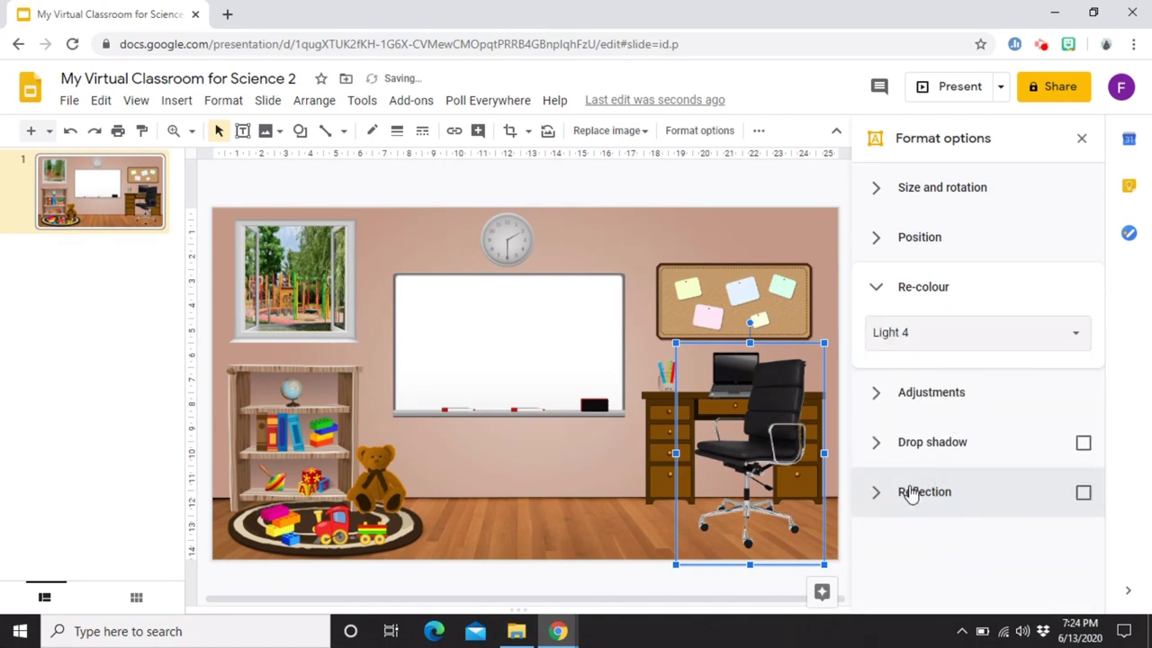
{"action": "left_click", "coordinate": [601, 522]}
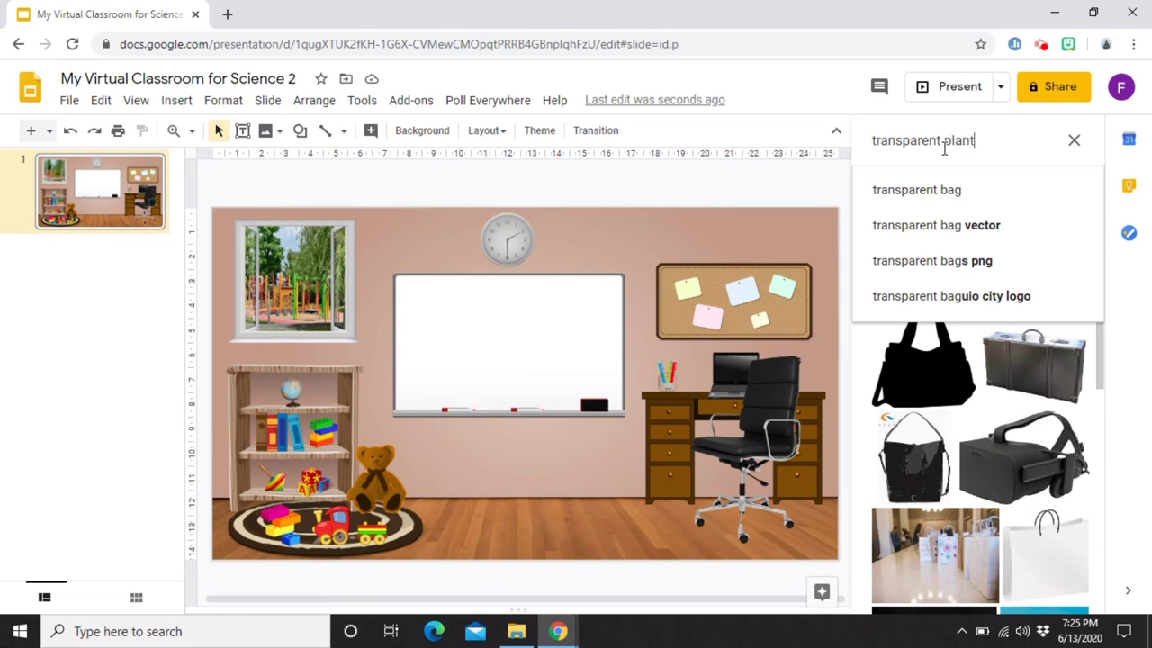
{"action": "key", "text": "Return"}
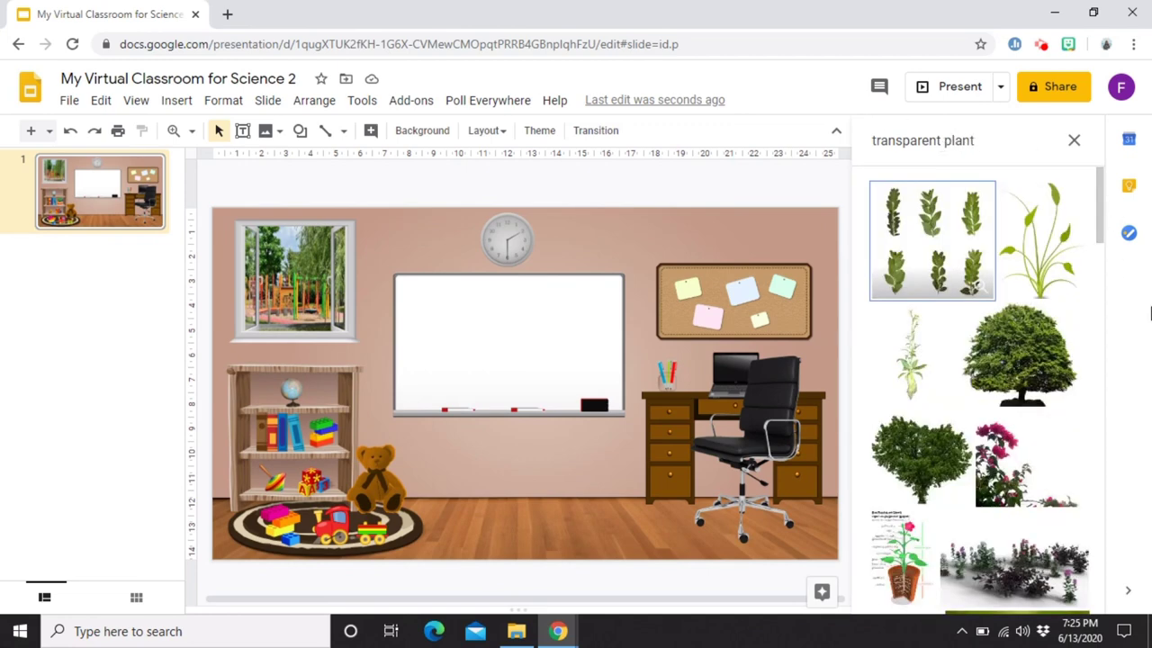
Drag the potted plant from the 'transparent plant' image results onto the slide.
{"action": "scroll", "coordinate": [1021, 389], "scroll_direction": "down", "scroll_amount": 10}
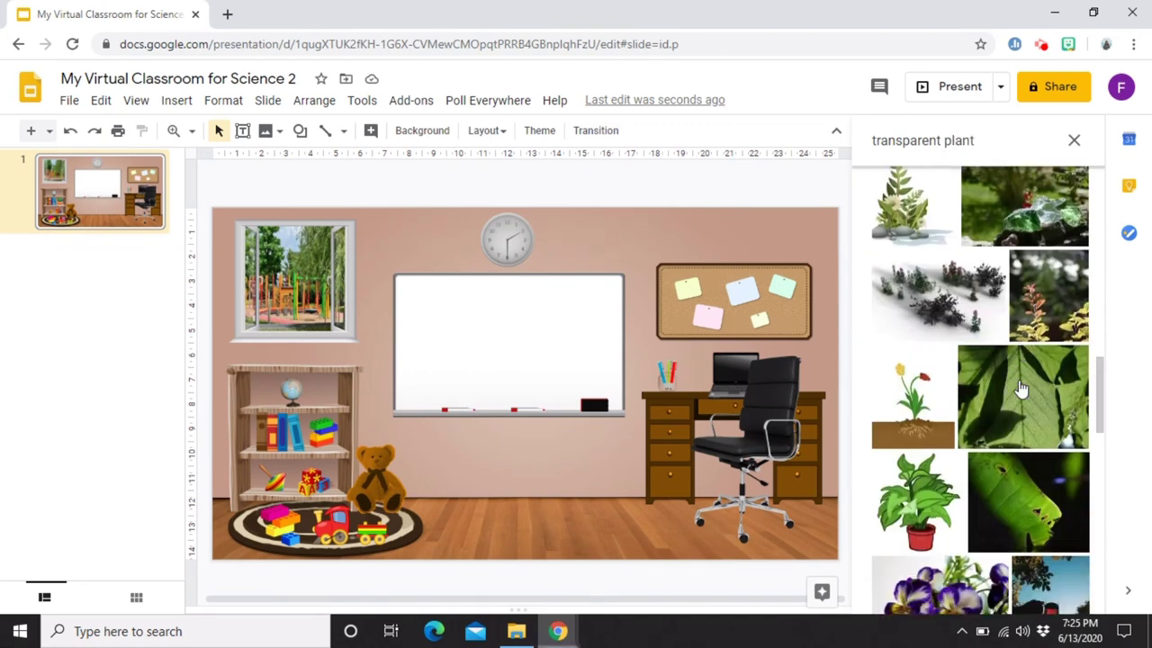
{"action": "scroll", "coordinate": [1021, 389], "scroll_direction": "down", "scroll_amount": 5}
{"action": "scroll", "coordinate": [972, 382], "scroll_direction": "up", "scroll_amount": 3}
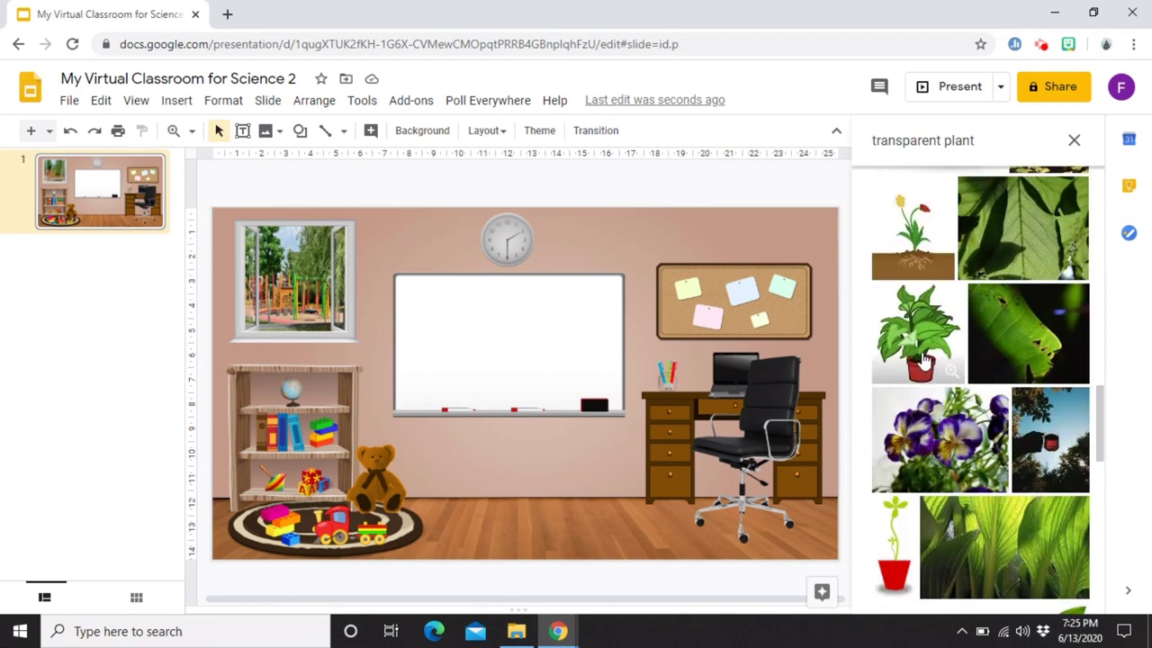
{"action": "left_click_drag", "start_coordinate": [922, 360], "coordinate": [527, 386]}
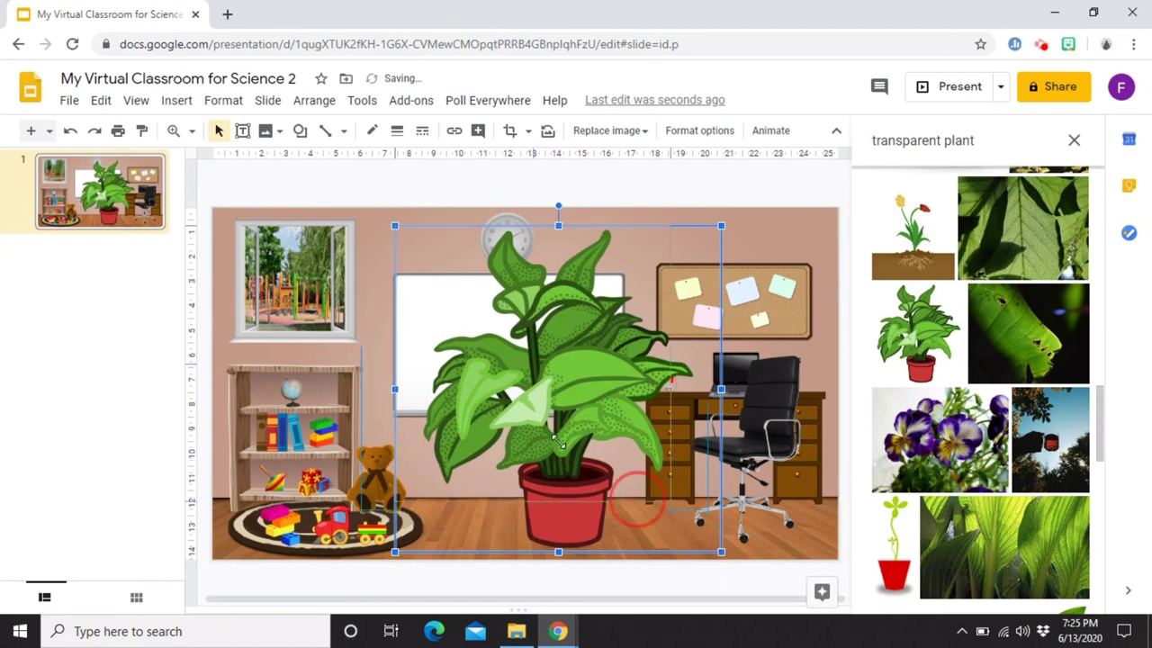
Shrink the plant to a small size and stand it on the floor beside the desk.
{"action": "left_click_drag", "start_coordinate": [635, 499], "coordinate": [459, 317]}
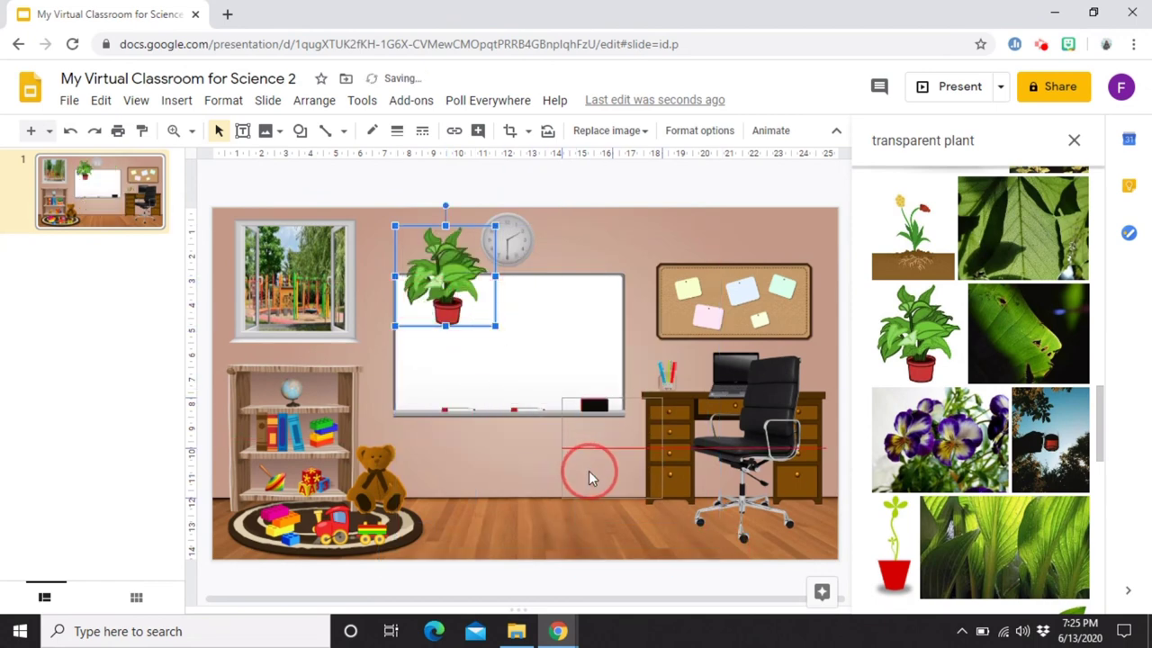
{"action": "left_click_drag", "start_coordinate": [588, 471], "coordinate": [590, 474]}
{"action": "left_click_drag", "start_coordinate": [661, 400], "coordinate": [645, 417]}
{"action": "left_click_drag", "start_coordinate": [610, 463], "coordinate": [631, 466]}
{"action": "left_click", "coordinate": [680, 556]}
{"action": "left_click", "coordinate": [596, 532]}
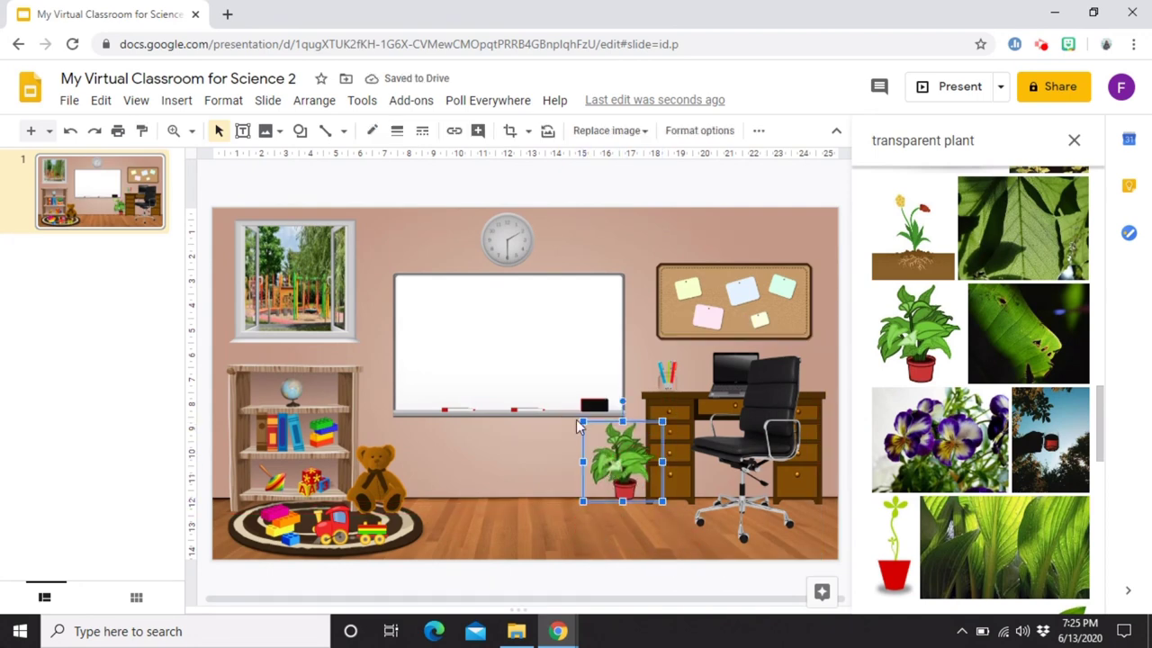
{"action": "left_click_drag", "start_coordinate": [582, 421], "coordinate": [579, 418]}
{"action": "left_click", "coordinate": [559, 526]}
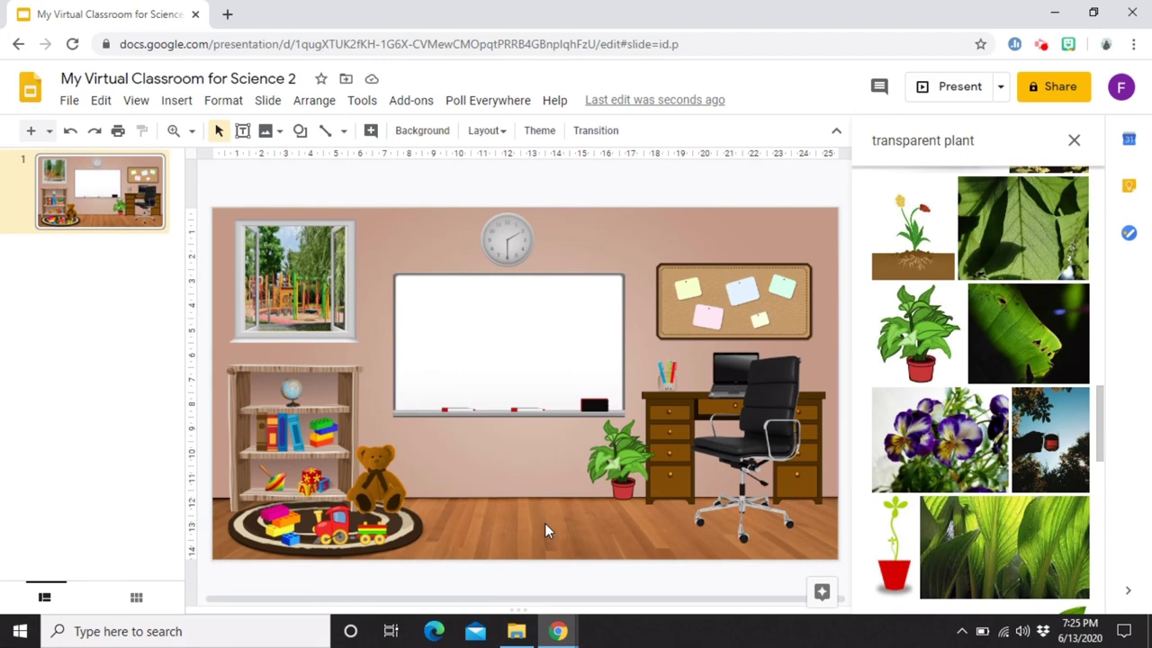
Close the image search panel and download the current slide as a PNG image.
{"action": "left_click", "coordinate": [1073, 140]}
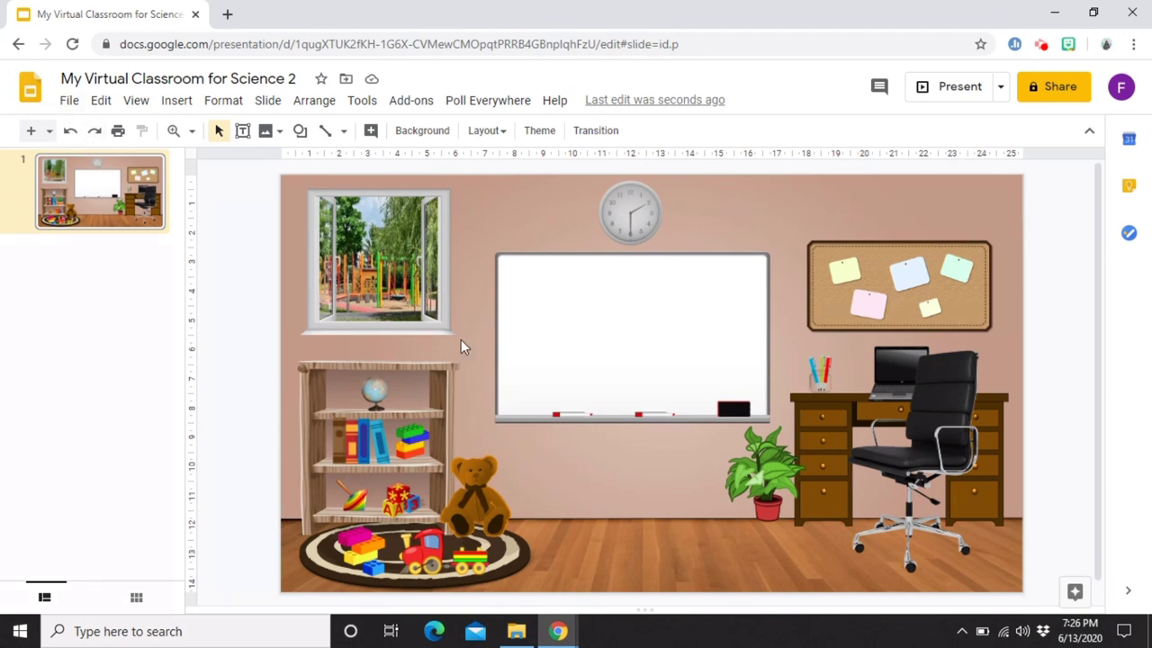
{"action": "left_click", "coordinate": [69, 100]}
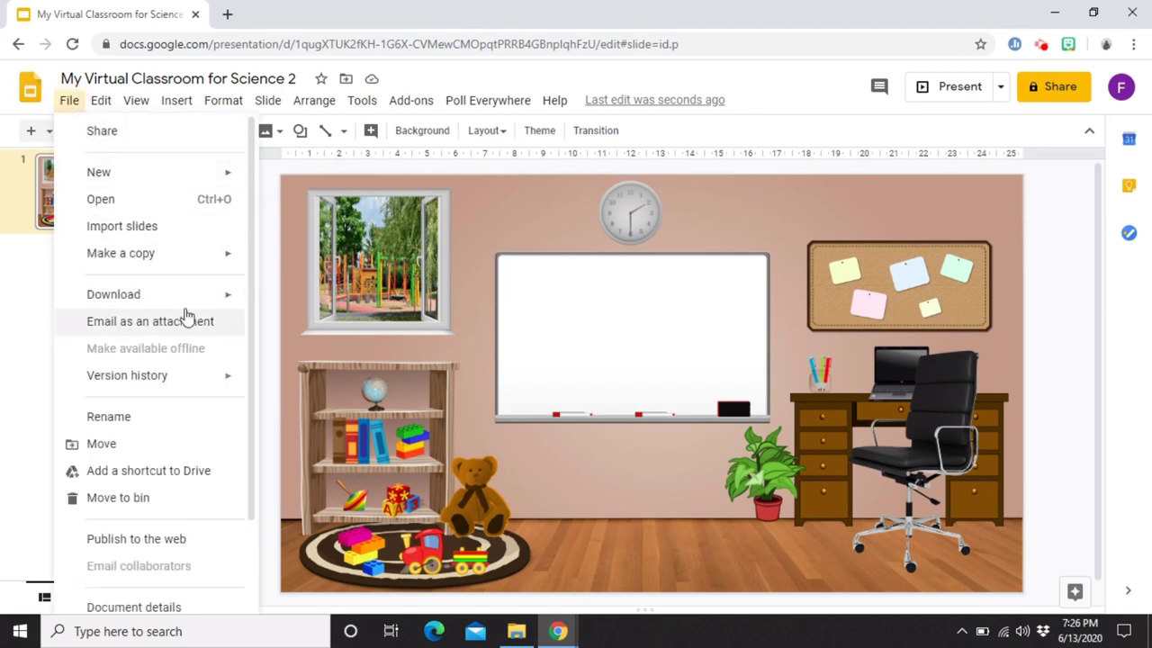
{"action": "mouse_move", "coordinate": [187, 300]}
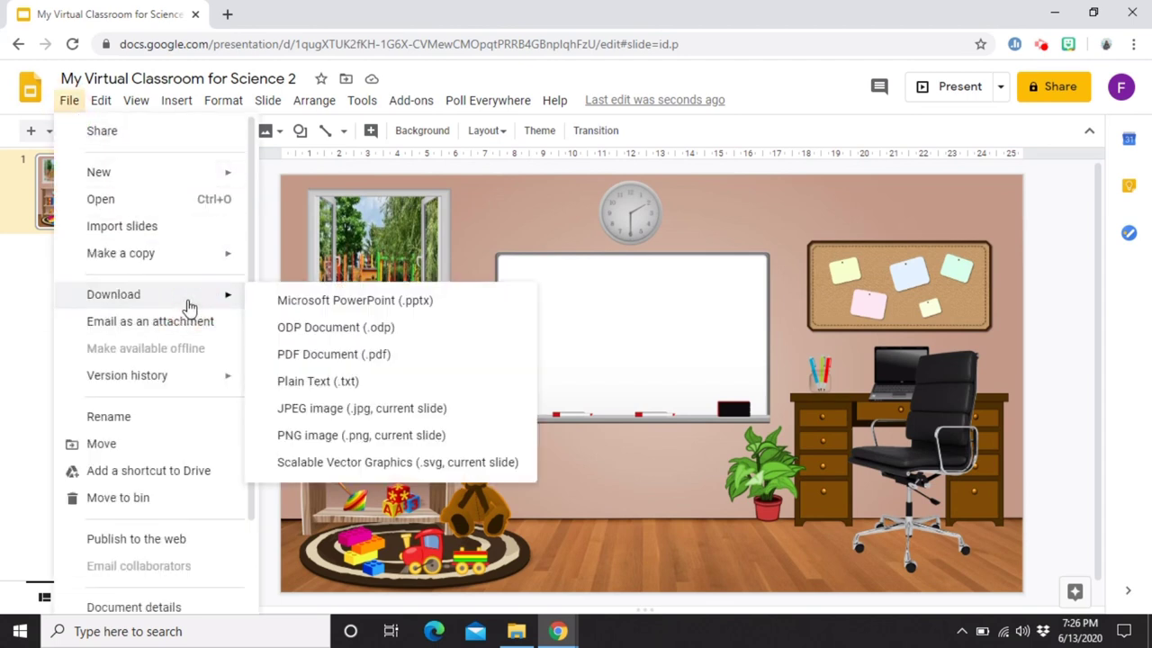
{"action": "left_click", "coordinate": [329, 439]}
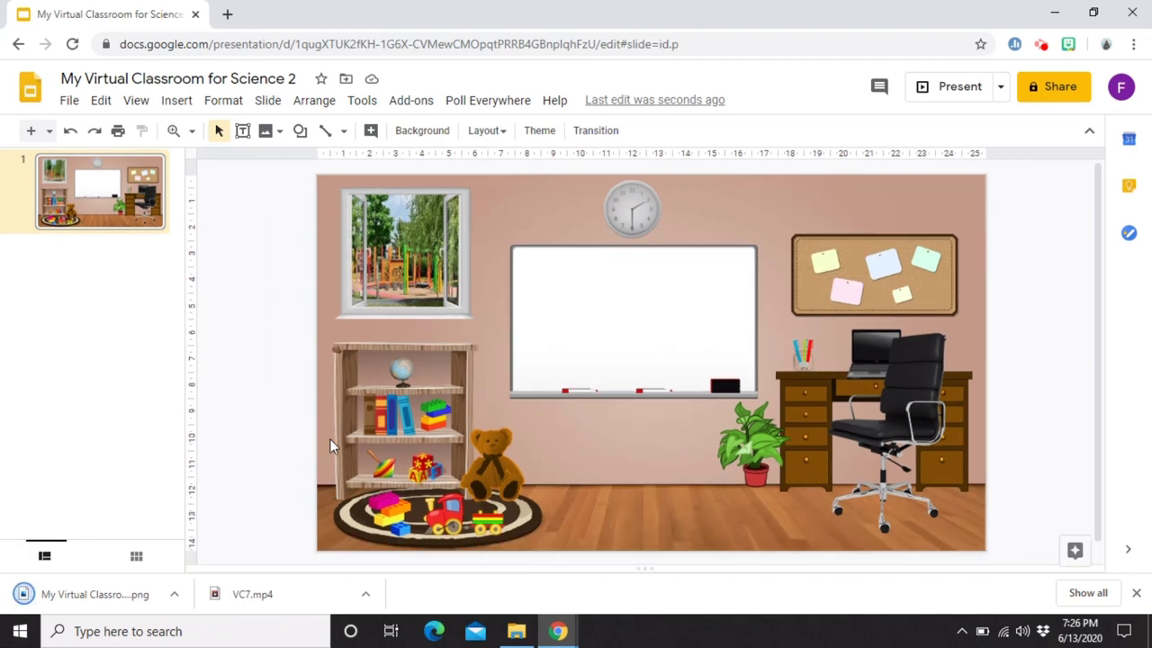
Add a new second slide and delete its empty text placeholders.
{"action": "left_click", "coordinate": [1136, 592]}
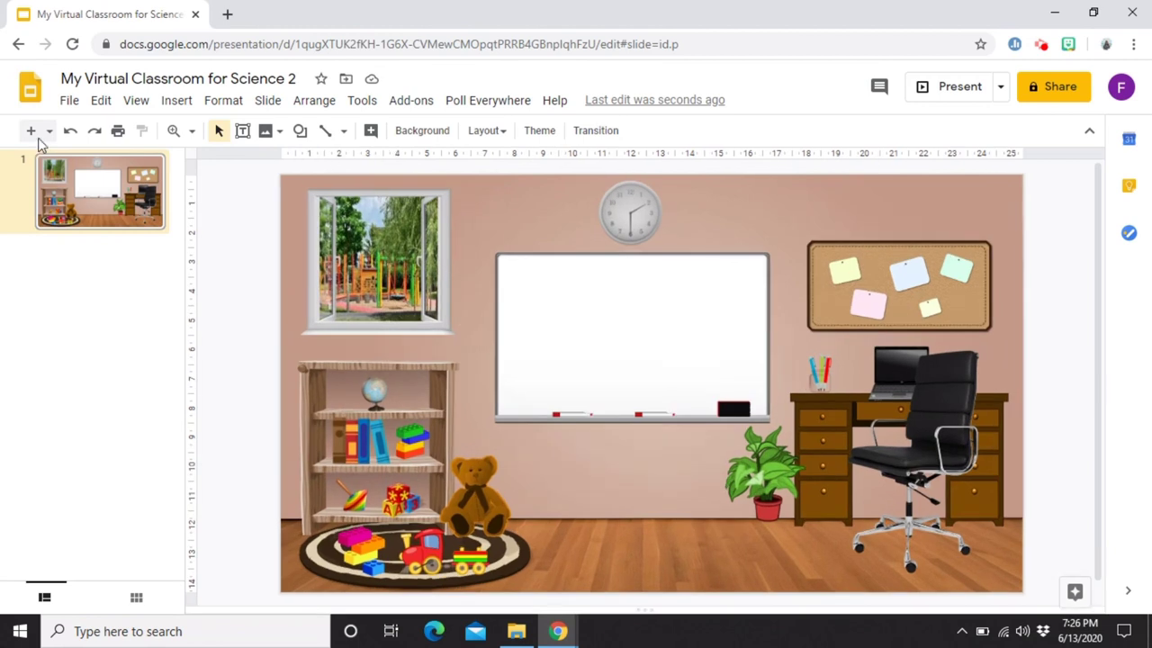
{"action": "left_click", "coordinate": [34, 135]}
{"action": "left_click_drag", "start_coordinate": [372, 186], "coordinate": [707, 542]}
{"action": "key", "text": "Delete"}
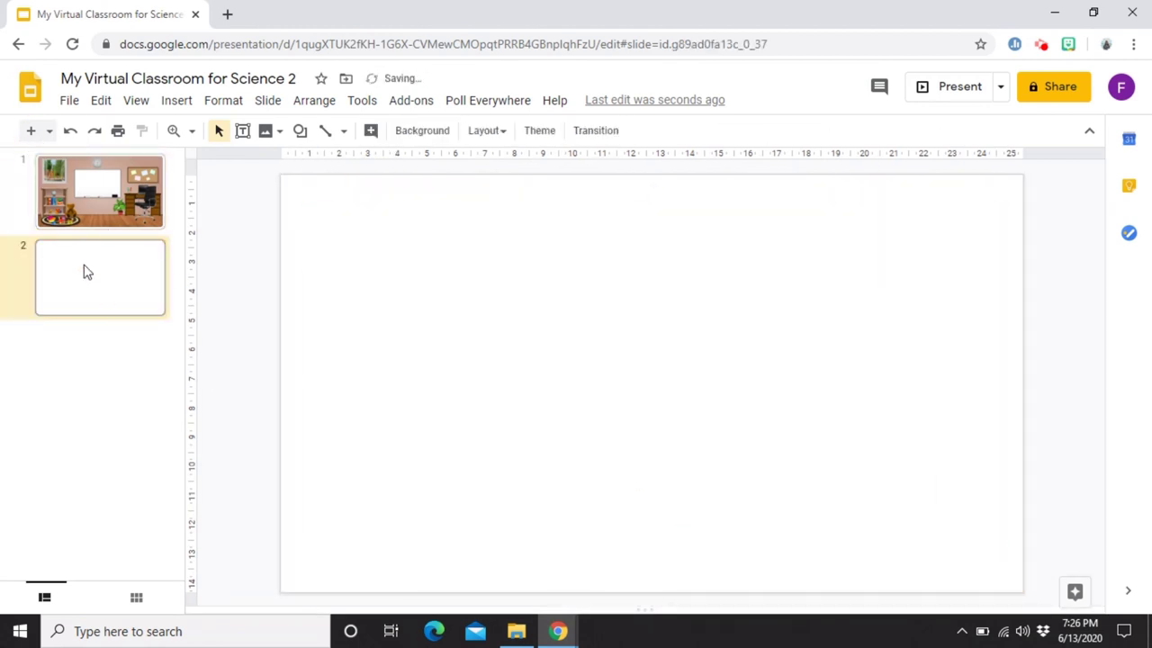
Choose a background image for the slide by uploading from the computer.
{"action": "left_click", "coordinate": [414, 132]}
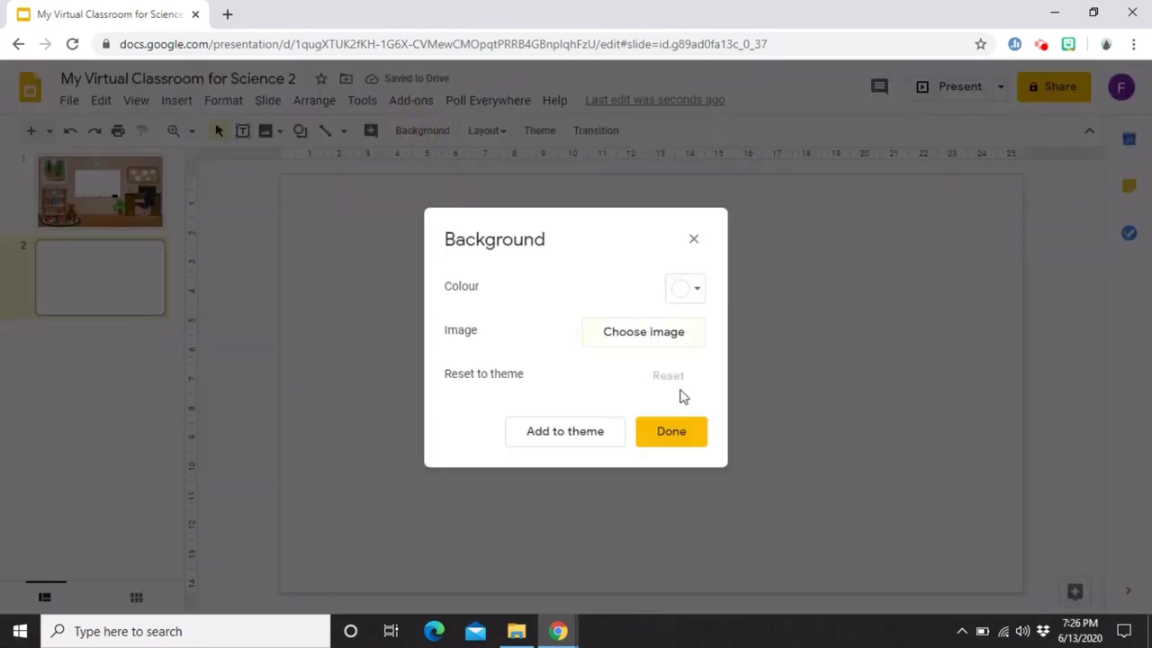
{"action": "left_click", "coordinate": [655, 331]}
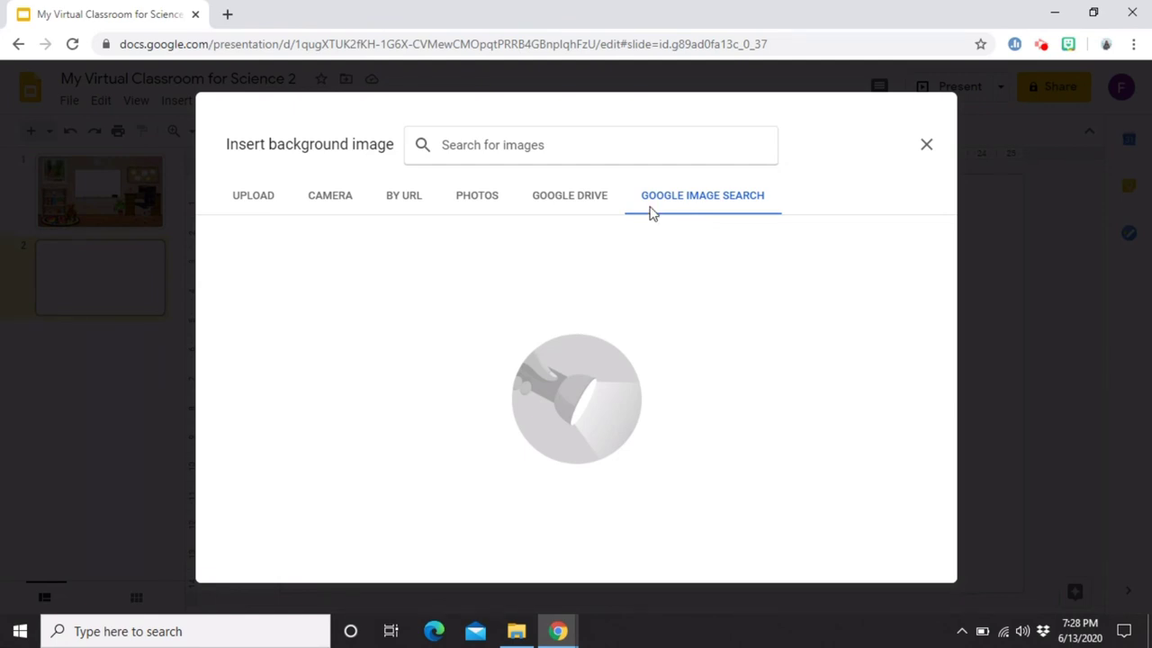
{"action": "left_click", "coordinate": [253, 202]}
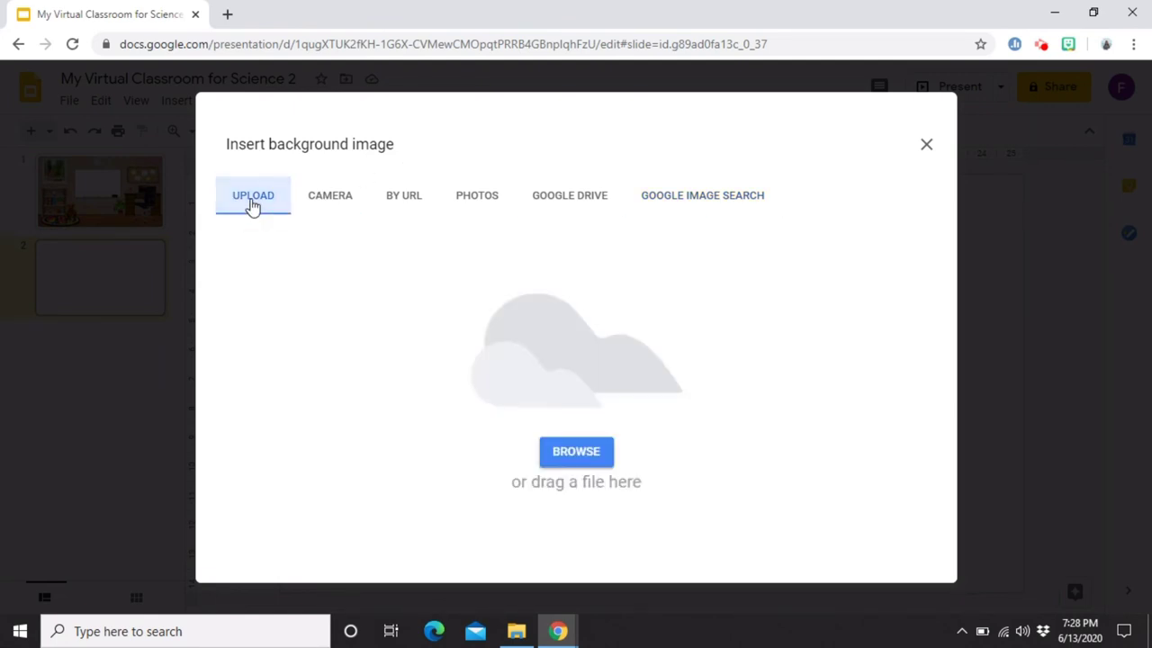
{"action": "left_click", "coordinate": [593, 454]}
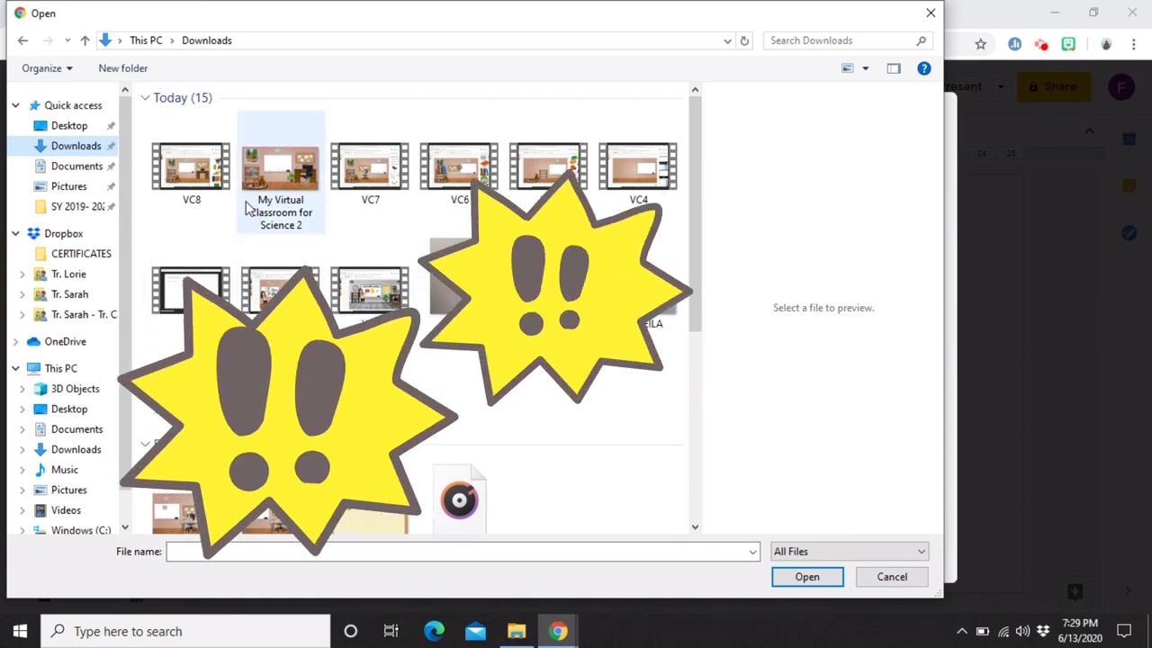
Set 'My Virtual Classroom for Science 2' as slide 2's background image.
{"action": "left_click", "coordinate": [270, 180]}
{"action": "left_click", "coordinate": [801, 576]}
{"action": "left_click_drag", "start_coordinate": [784, 532], "coordinate": [967, 586]}
{"action": "left_click", "coordinate": [489, 423]}
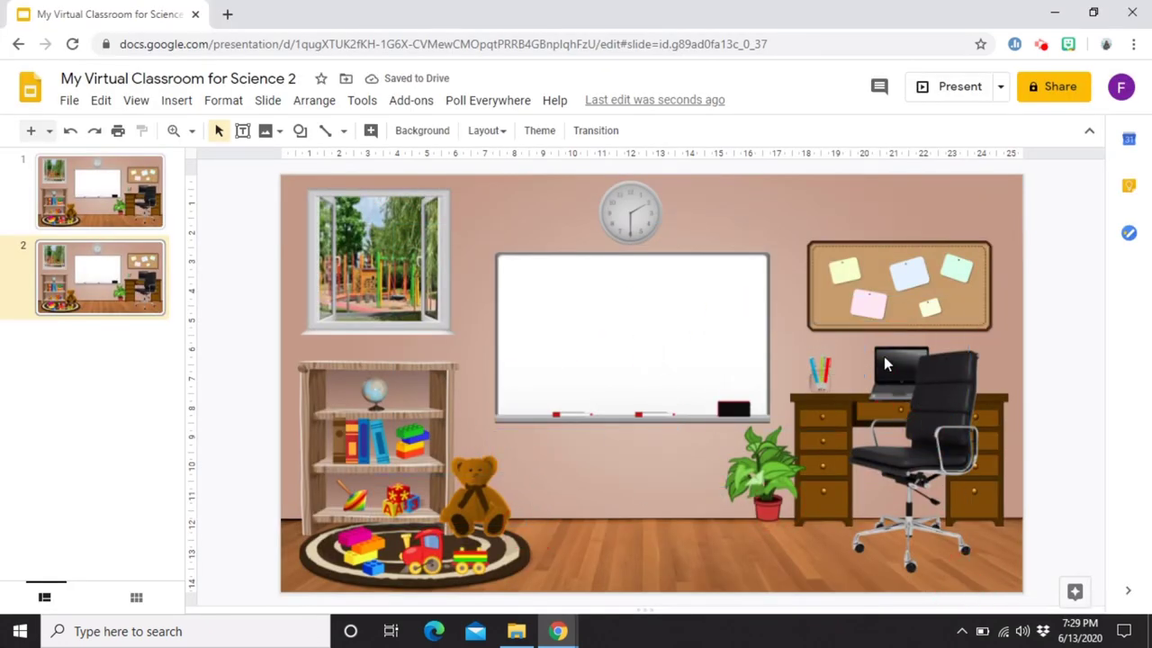
On slide 1, select the window, whiteboard, plant, chairs and bulletin board as separate objects.
{"action": "left_click", "coordinate": [108, 213]}
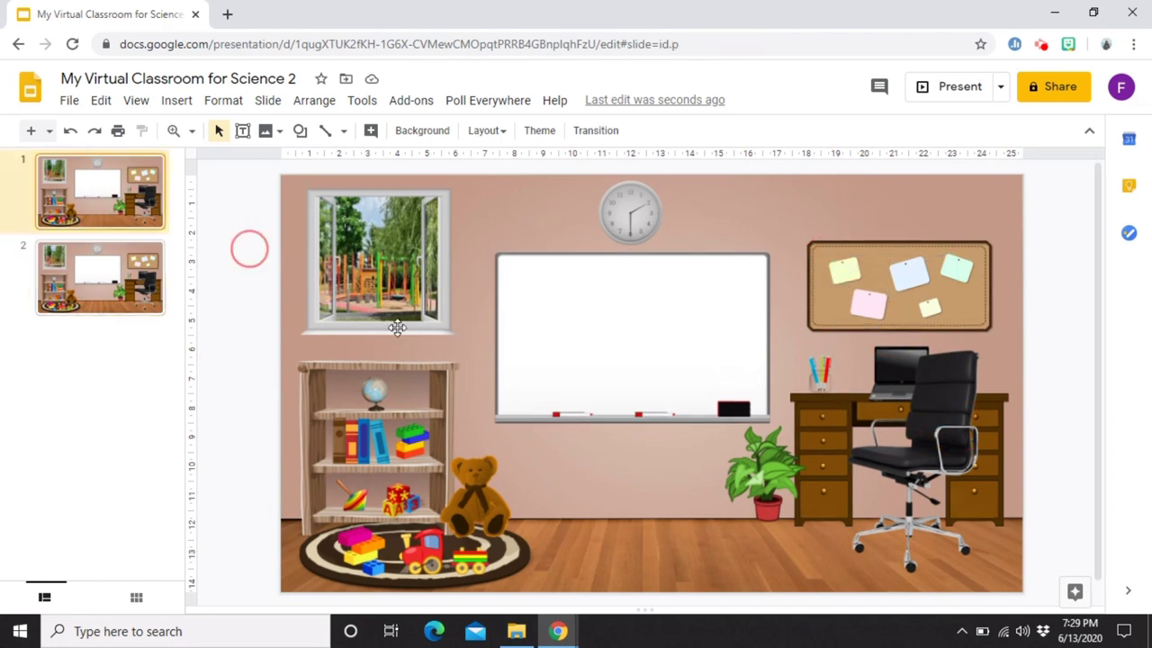
{"action": "left_click", "coordinate": [418, 293]}
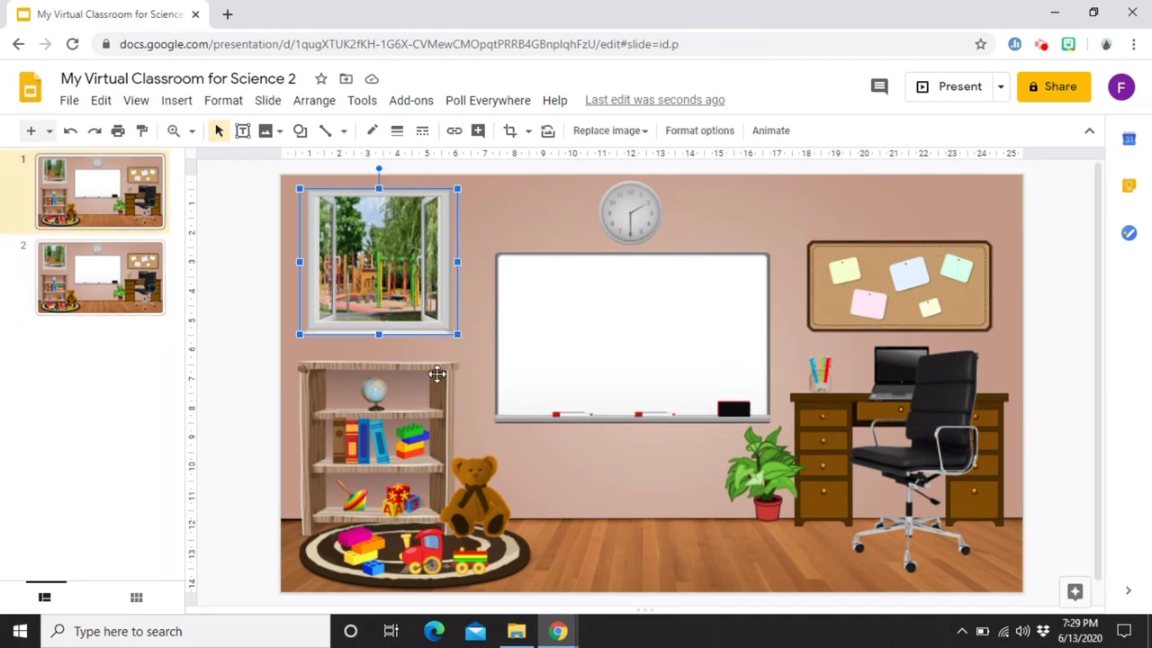
{"action": "left_click", "coordinate": [561, 376]}
{"action": "left_click", "coordinate": [630, 444]}
{"action": "left_click", "coordinate": [771, 493]}
{"action": "left_click", "coordinate": [904, 455]}
{"action": "left_click", "coordinate": [846, 281]}
On slide 2, try selecting the scene items to confirm they are no longer separate objects.
{"action": "left_click", "coordinate": [112, 295]}
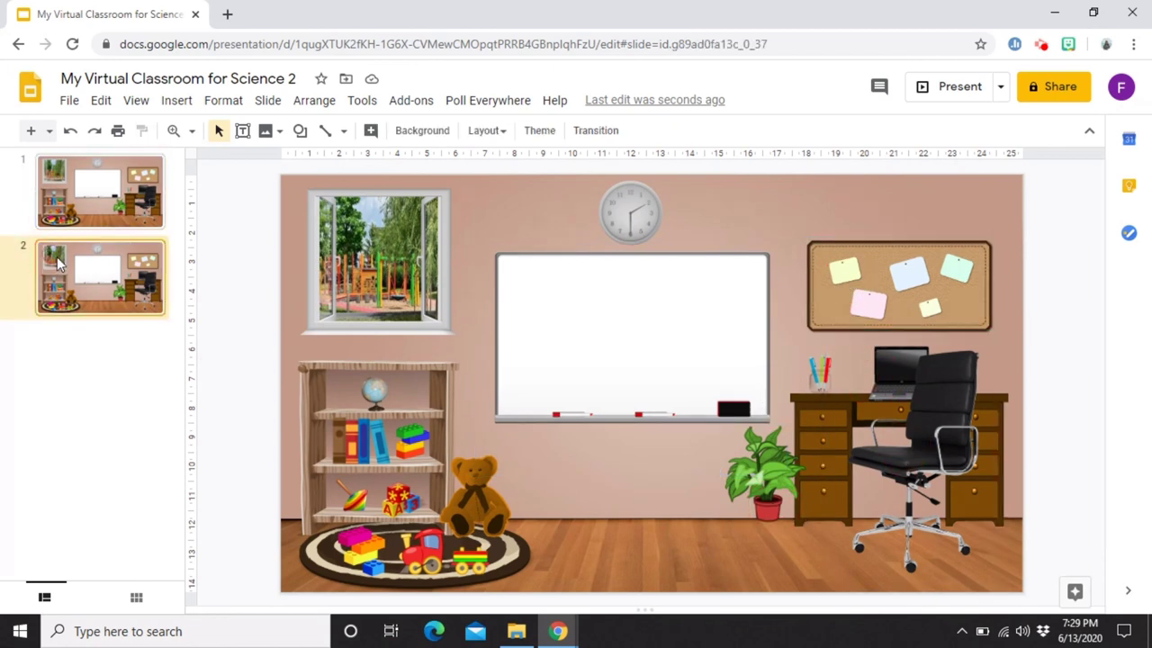
{"action": "left_click", "coordinate": [345, 293]}
{"action": "left_click", "coordinate": [365, 358]}
{"action": "left_click", "coordinate": [573, 413]}
{"action": "left_click", "coordinate": [797, 380]}
{"action": "left_click", "coordinate": [488, 403]}
{"action": "left_click", "coordinate": [526, 355]}
{"action": "left_click", "coordinate": [720, 470]}
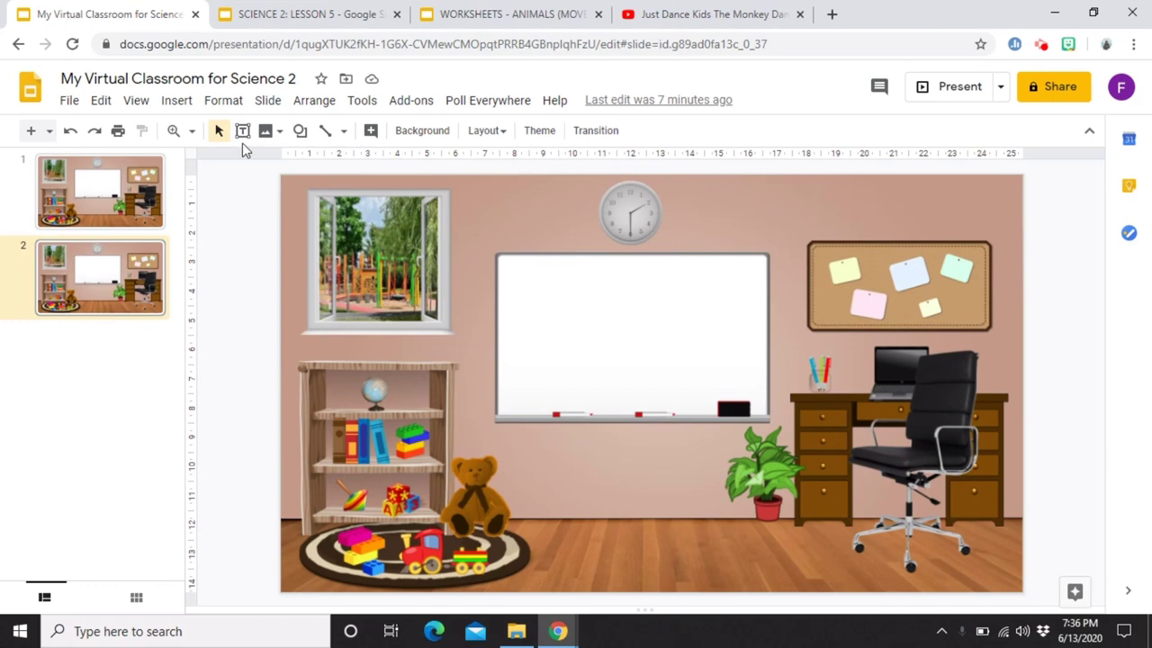
Search the web for 'transparent youtube' images.
{"action": "left_click", "coordinate": [177, 102]}
{"action": "left_click", "coordinate": [213, 131]}
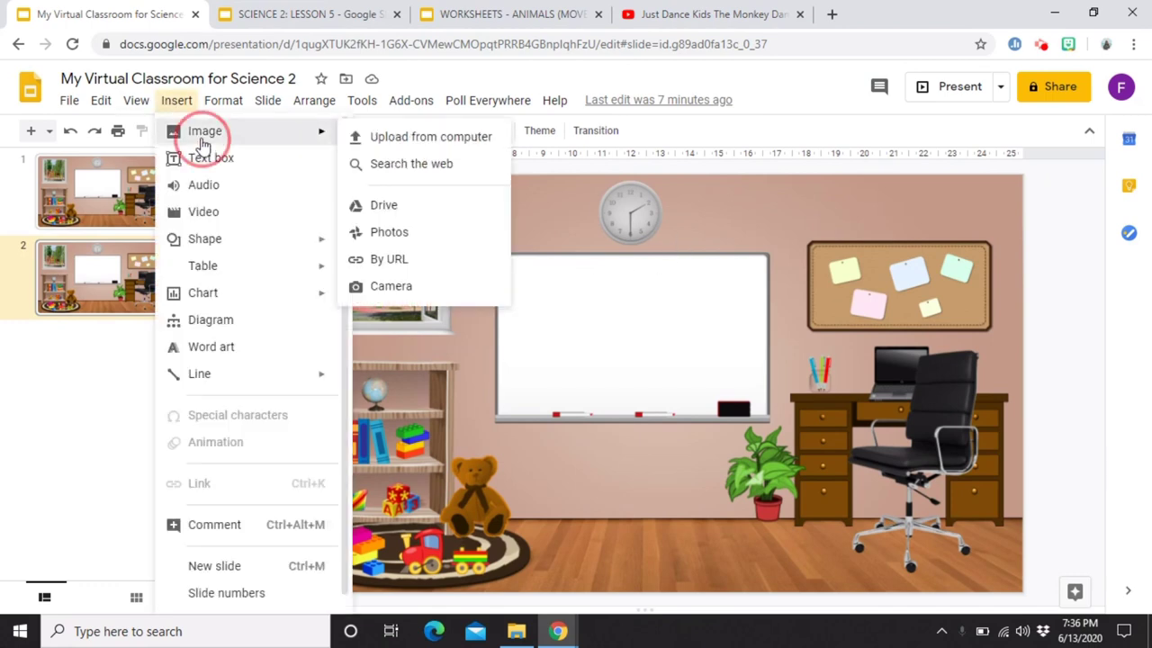
{"action": "left_click", "coordinate": [391, 171]}
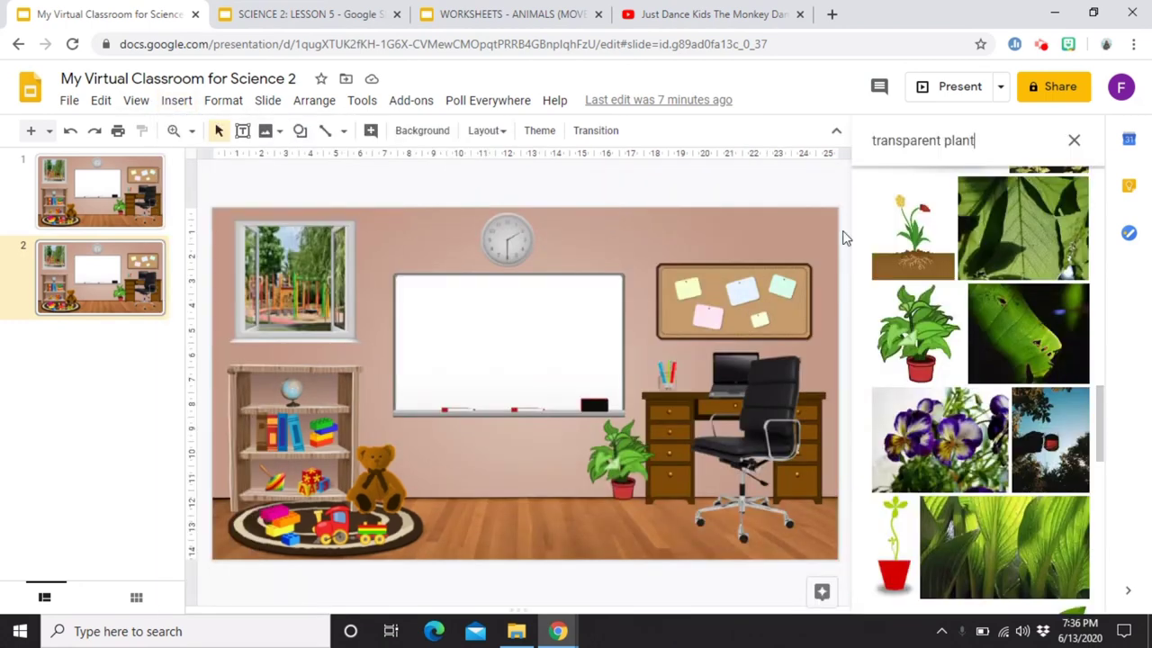
{"action": "double_click", "coordinate": [957, 141]}
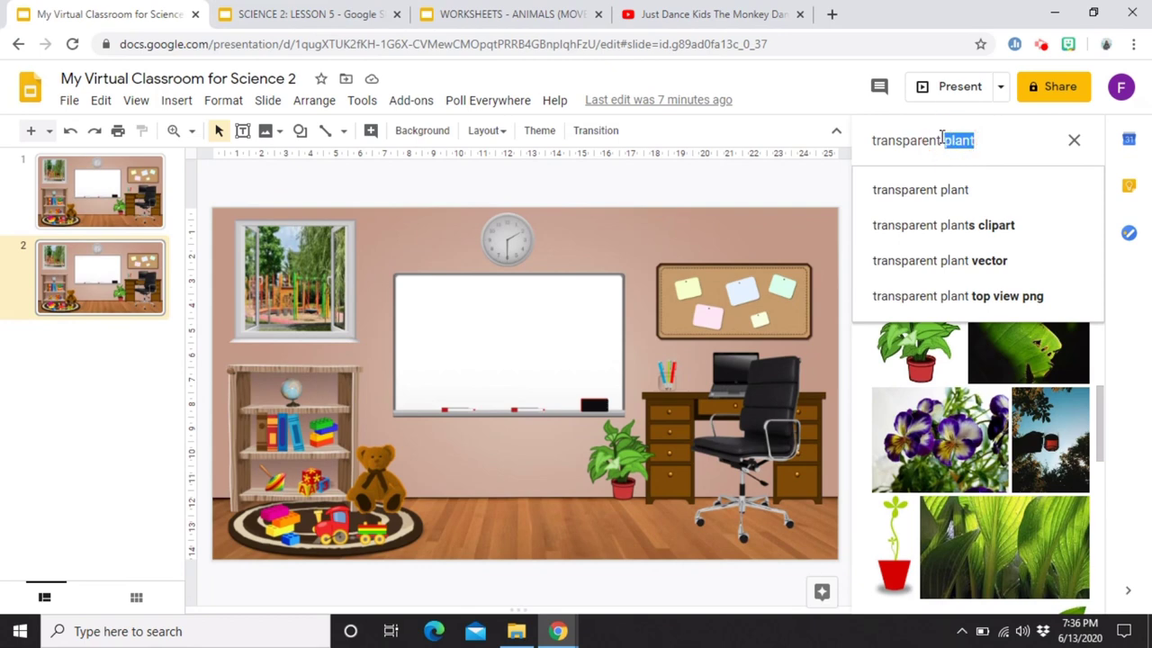
{"action": "type", "text": "youtube"}
{"action": "key", "text": "Return"}
Insert the YouTube play icon, shrink it, and place it on the whiteboard.
{"action": "left_click", "coordinate": [1043, 509]}
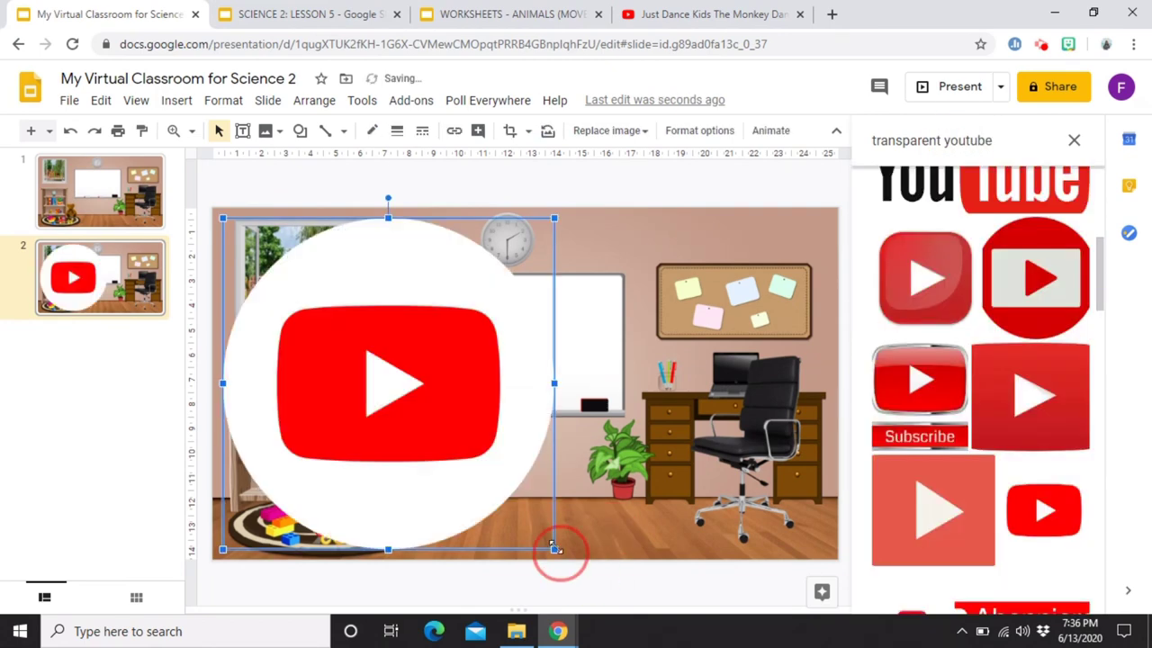
{"action": "left_click_drag", "start_coordinate": [552, 546], "coordinate": [441, 367]}
{"action": "left_click", "coordinate": [972, 141]}
{"action": "key", "text": "BackSpace"}
{"action": "key", "text": "BackSpace"}
{"action": "key", "text": "BackSpace"}
{"action": "key", "text": "BackSpace"}
{"action": "key", "text": "BackSpace"}
{"action": "key", "text": "BackSpace"}
{"action": "key", "text": "BackSpace"}
{"action": "key", "text": "BackSpace"}
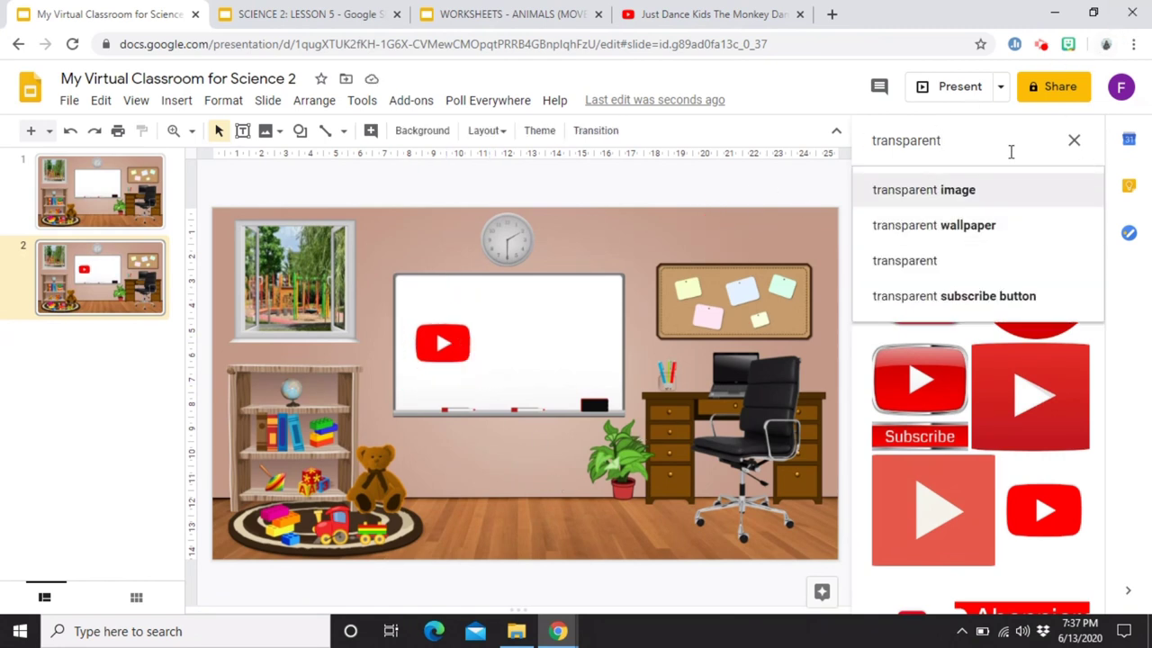
Drag a pointing Bitmoji onto slide 2, flip it horizontally, and shrink it slightly.
{"action": "left_click", "coordinate": [1069, 45]}
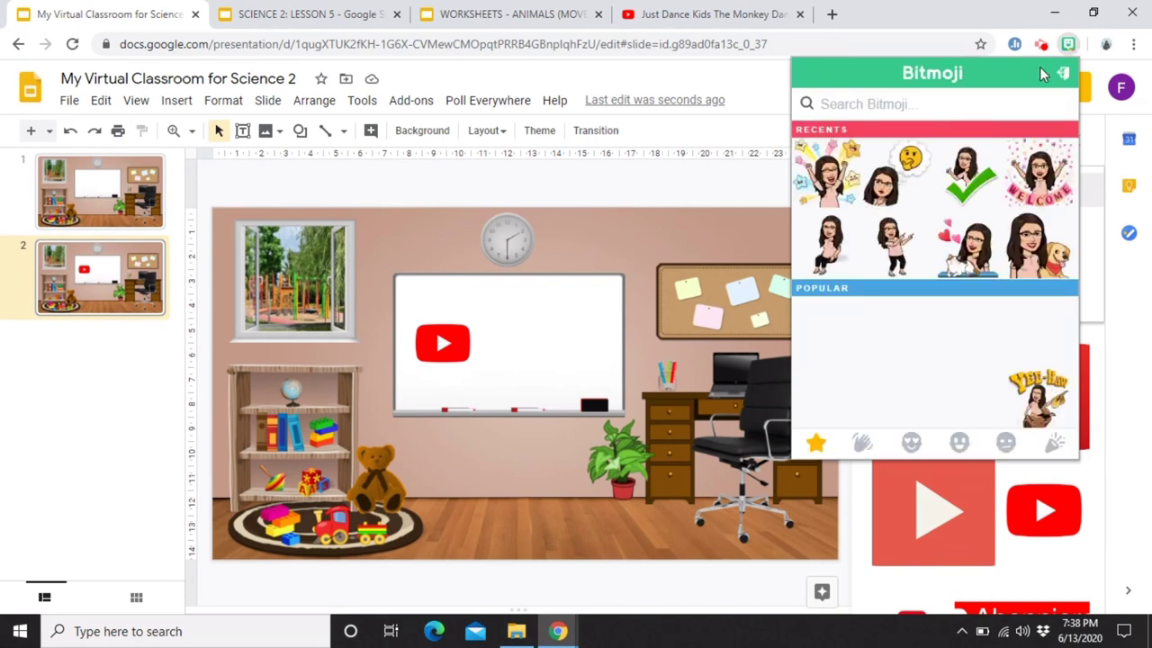
{"action": "left_click_drag", "start_coordinate": [959, 261], "coordinate": [689, 279]}
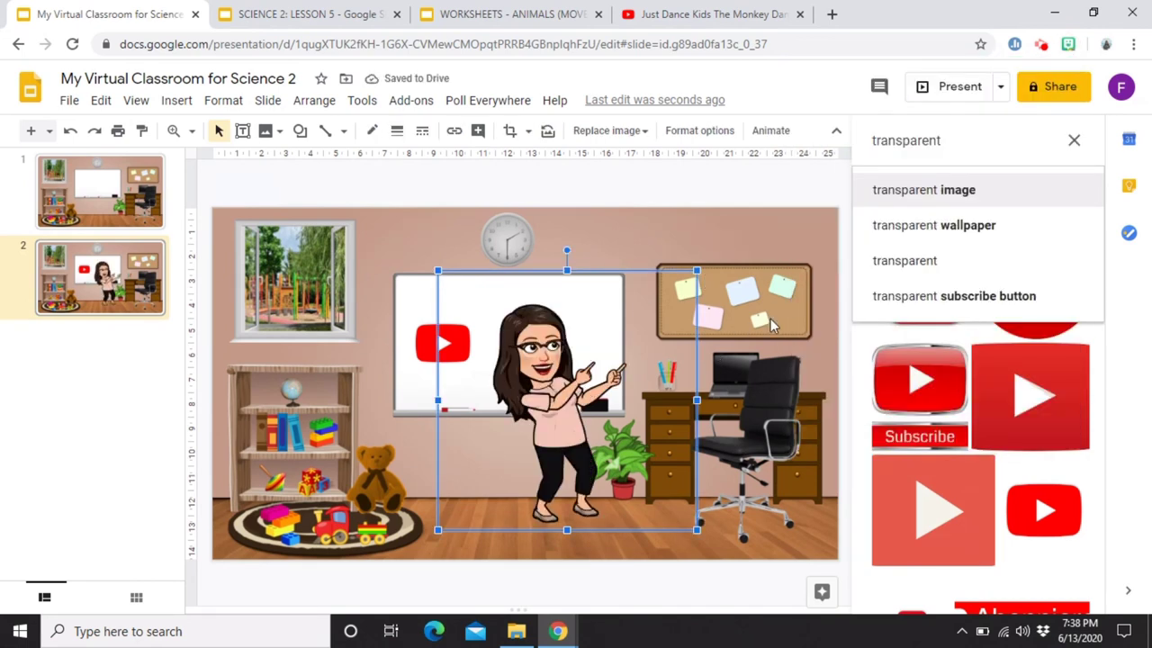
{"action": "right_click", "coordinate": [555, 360]}
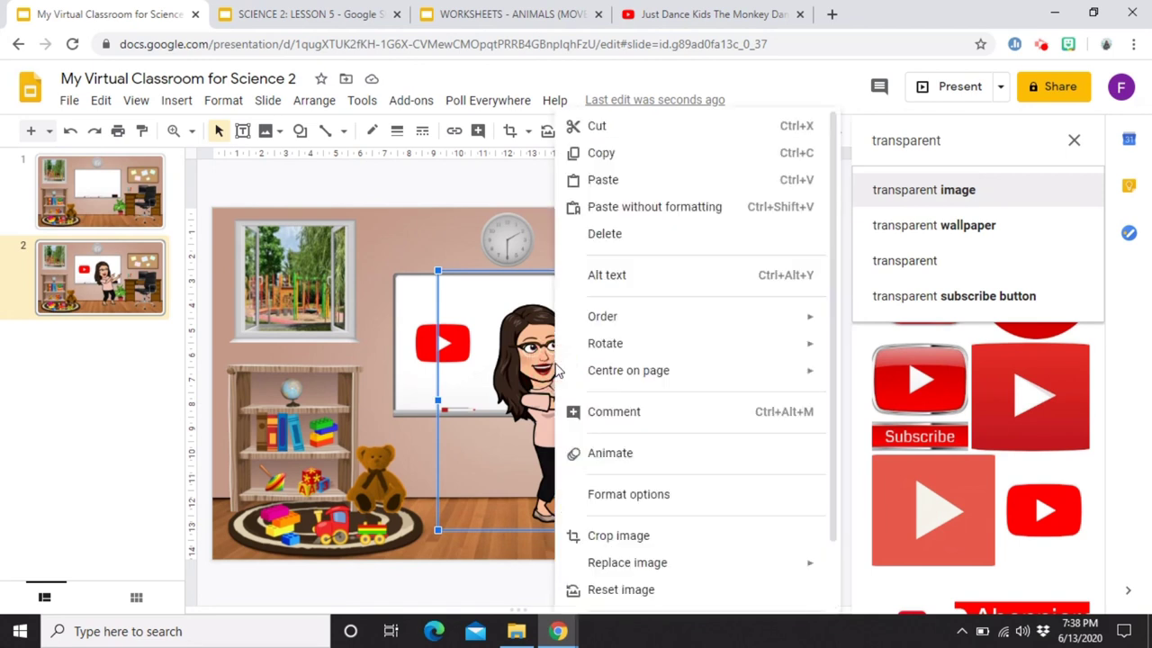
{"action": "mouse_move", "coordinate": [607, 343]}
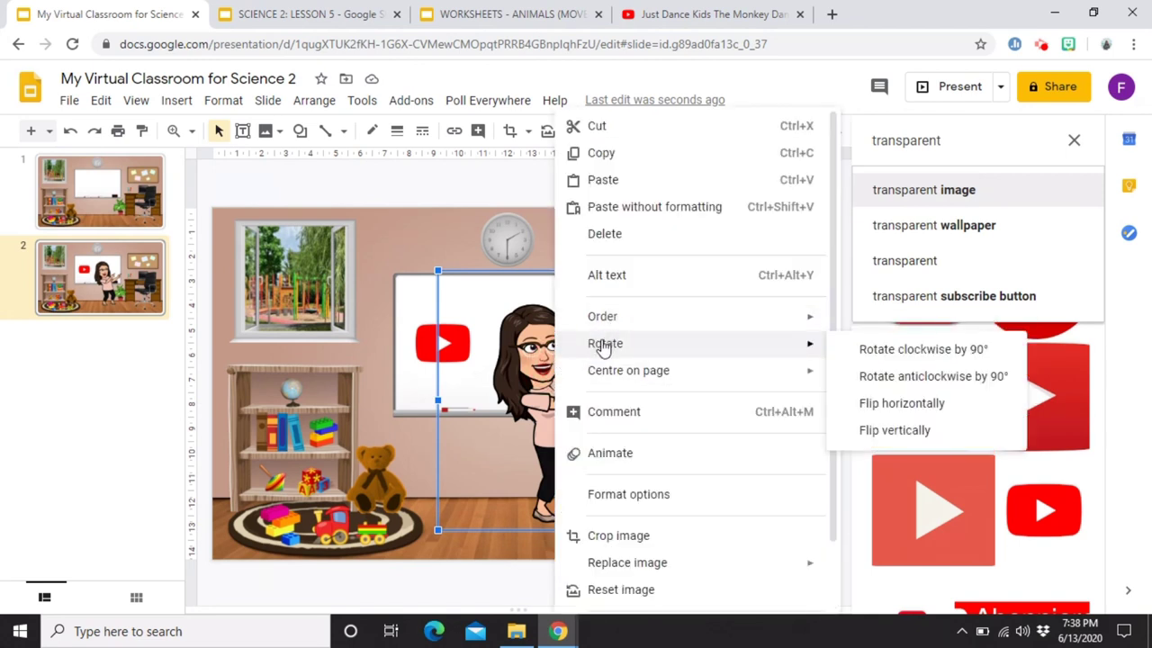
{"action": "left_click", "coordinate": [901, 404]}
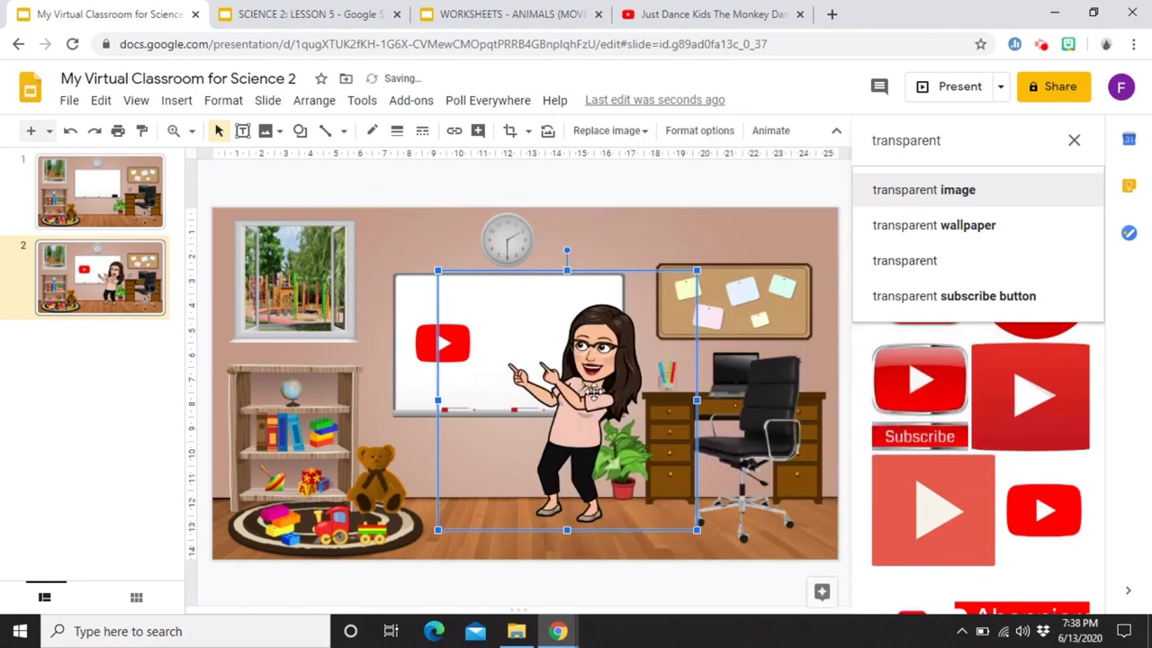
{"action": "left_click", "coordinate": [573, 393]}
{"action": "left_click_drag", "start_coordinate": [573, 393], "coordinate": [573, 389]}
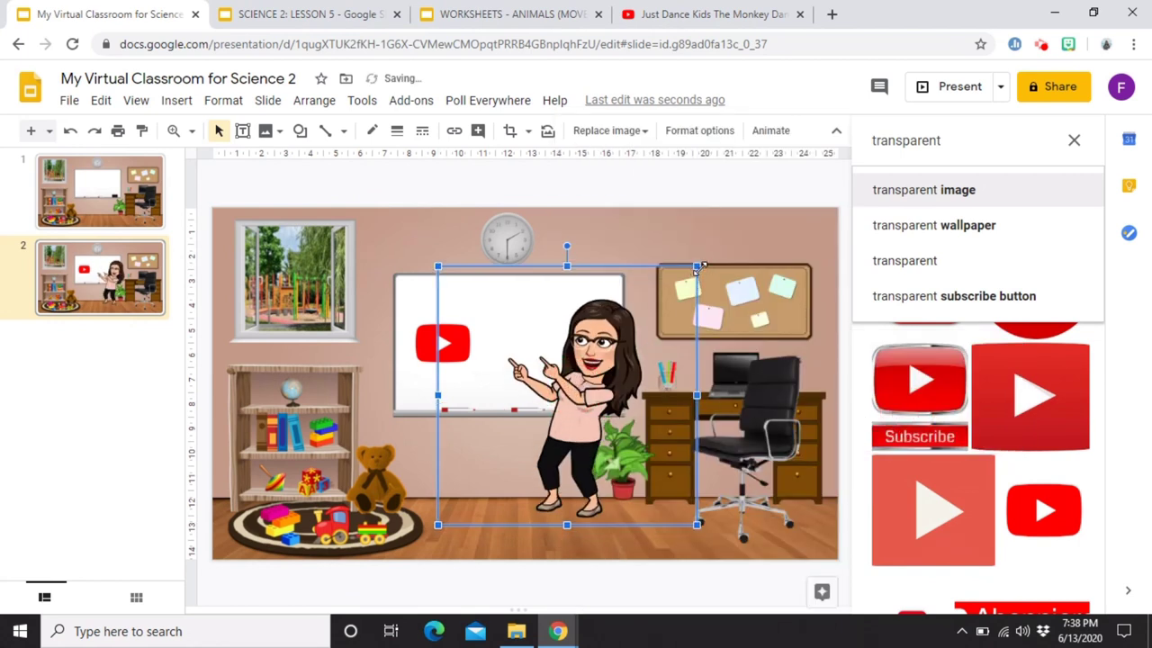
{"action": "left_click_drag", "start_coordinate": [696, 266], "coordinate": [677, 303]}
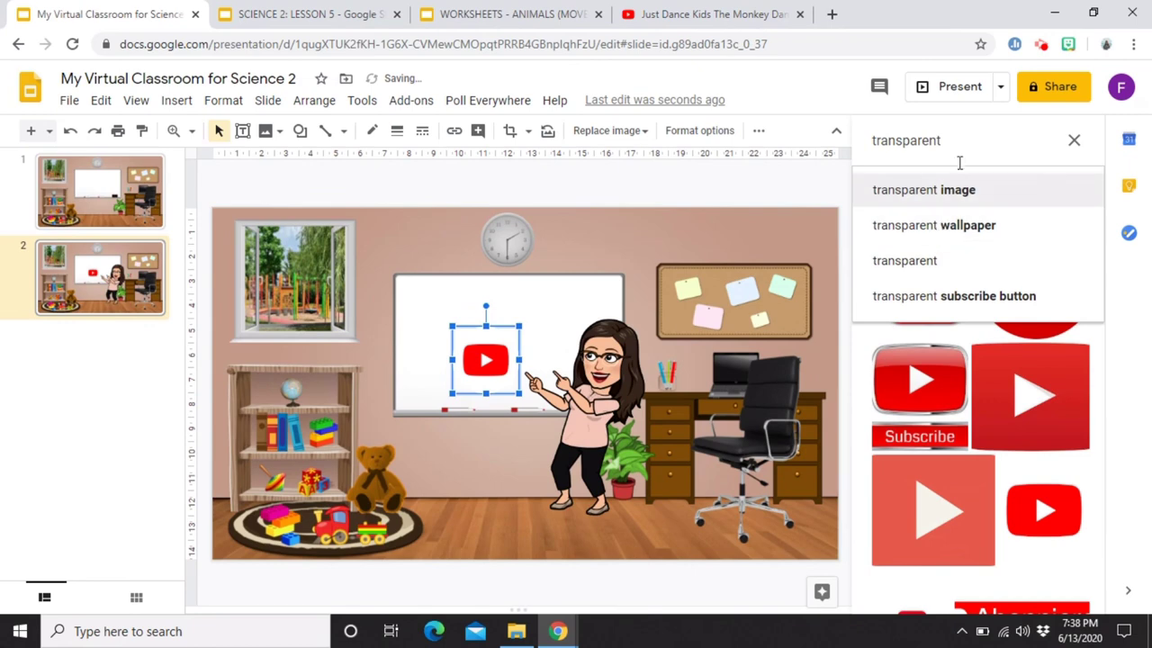
Search for 'transparent monkey' and place a small cartoon monkey on the whiteboard's left.
{"action": "left_click", "coordinate": [975, 142]}
{"action": "type", "text": "monkey"}
{"action": "key", "text": "Return"}
{"action": "left_click", "coordinate": [1044, 403]}
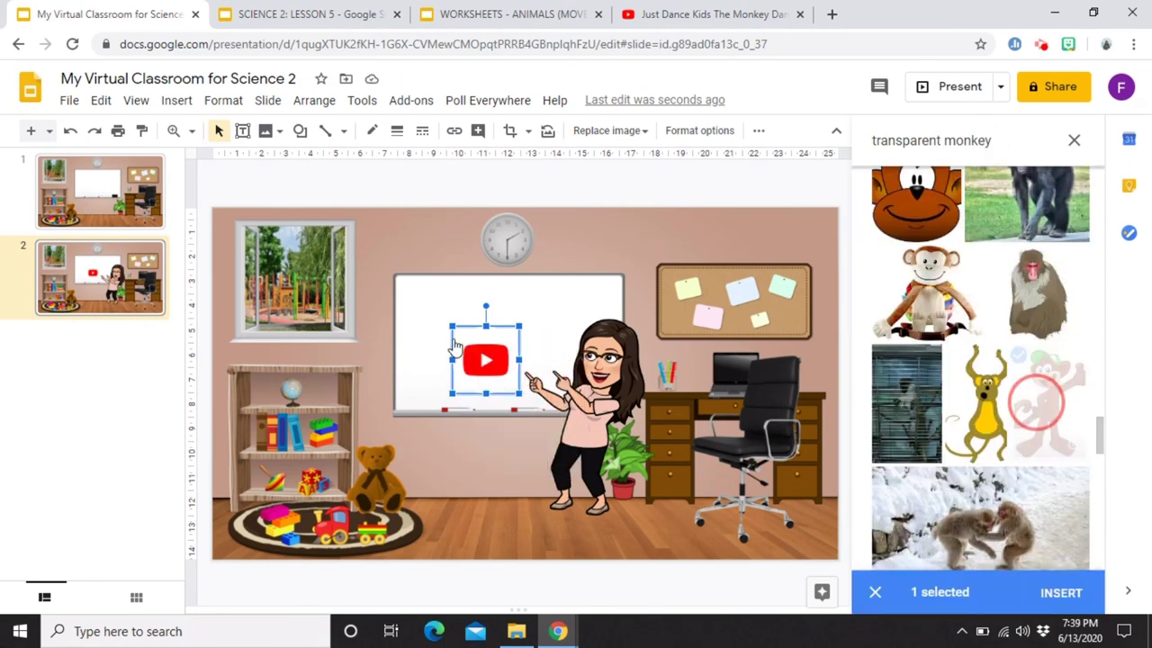
{"action": "left_click_drag", "start_coordinate": [1044, 403], "coordinate": [621, 410]}
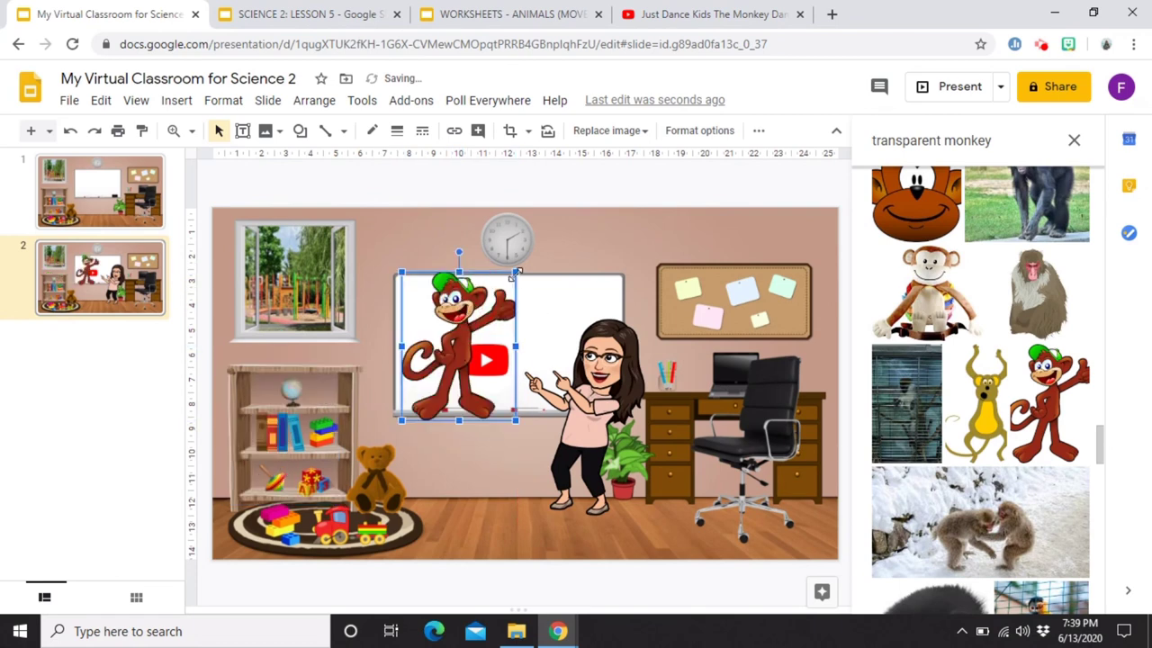
{"action": "left_click_drag", "start_coordinate": [501, 284], "coordinate": [447, 341]}
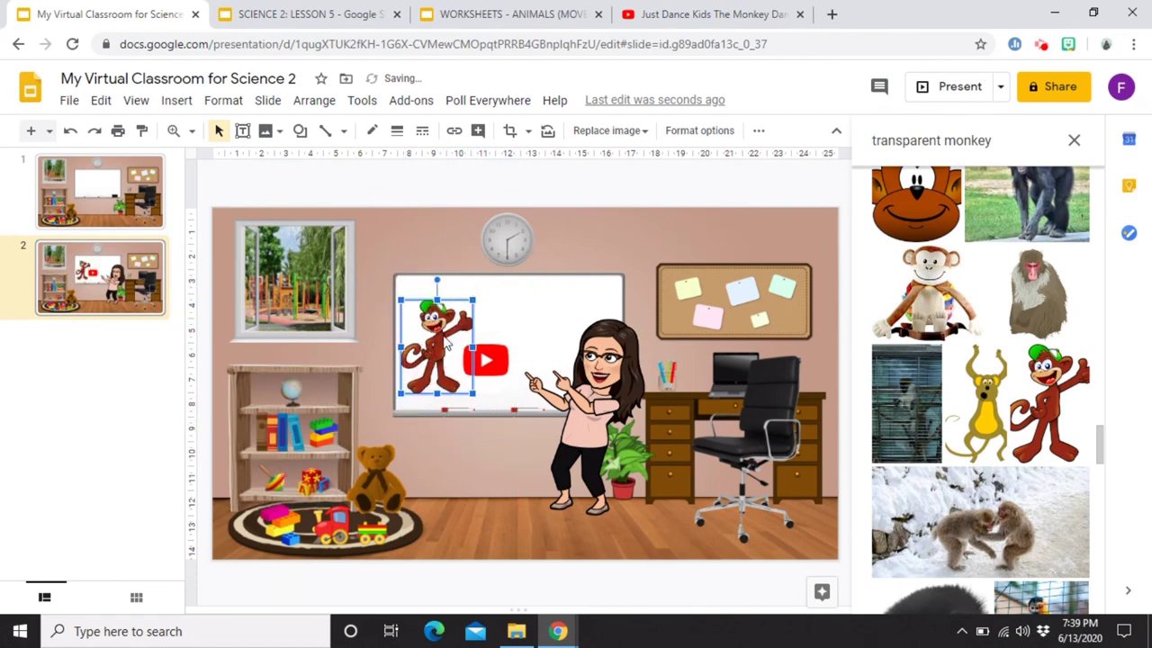
{"action": "left_click", "coordinate": [639, 257]}
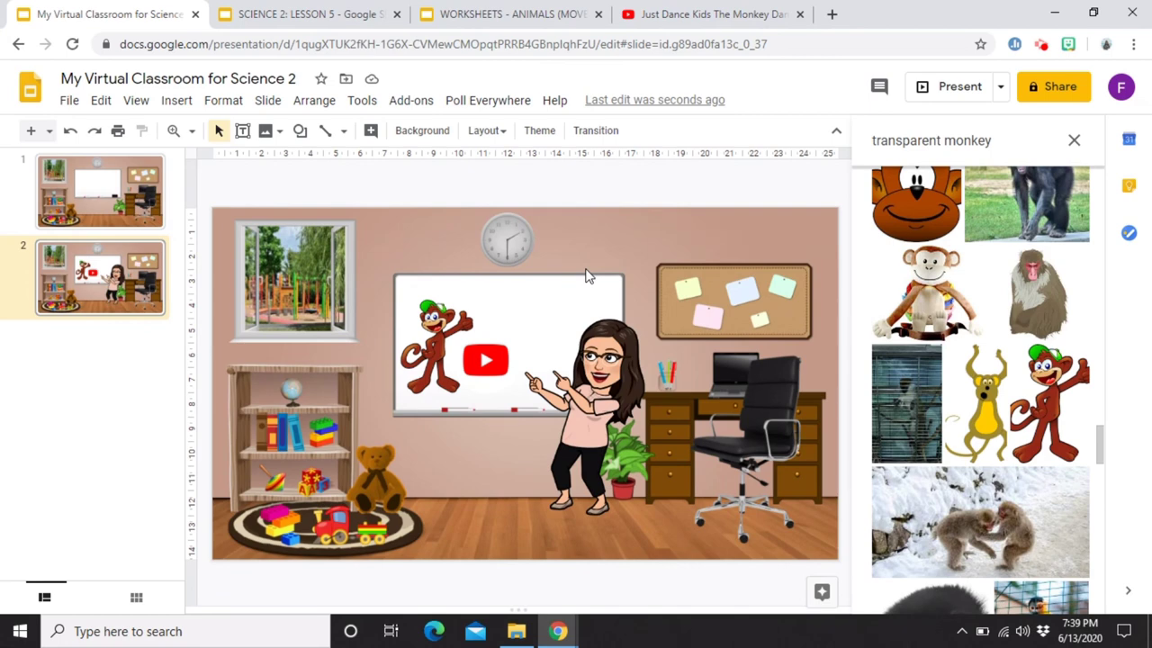
Shrink the frog and turtle clipart and place them on the whiteboard beside the logo.
{"action": "left_click", "coordinate": [494, 353]}
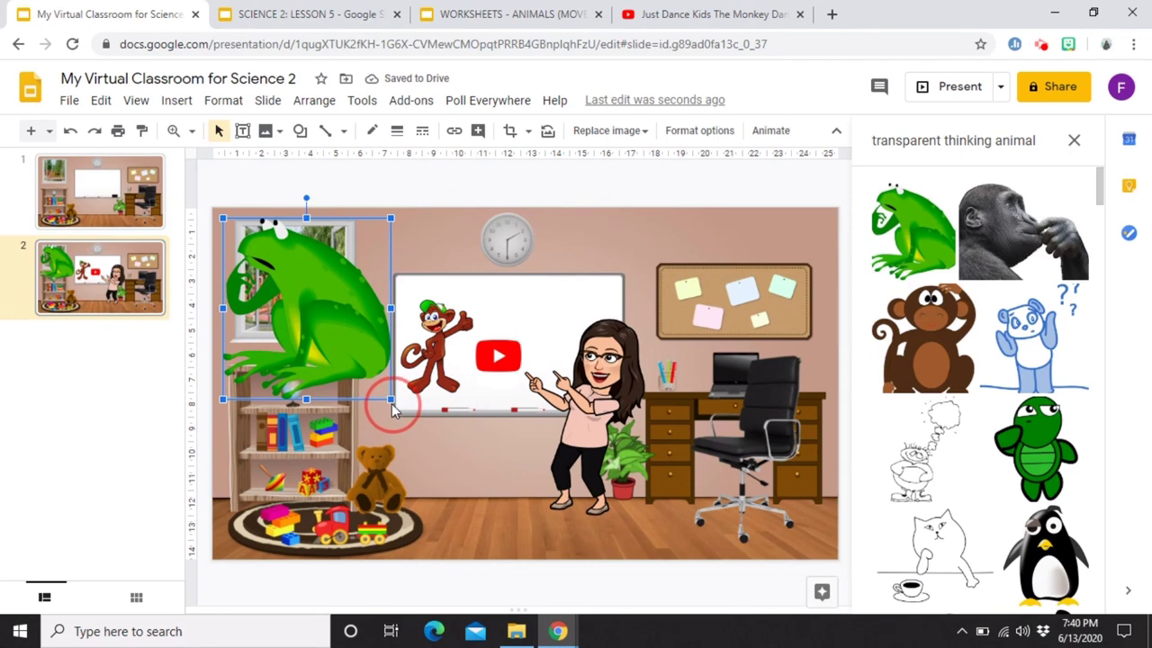
{"action": "left_click_drag", "start_coordinate": [391, 407], "coordinate": [279, 270]}
{"action": "left_click_drag", "start_coordinate": [257, 247], "coordinate": [544, 306]}
{"action": "left_click", "coordinate": [576, 266]}
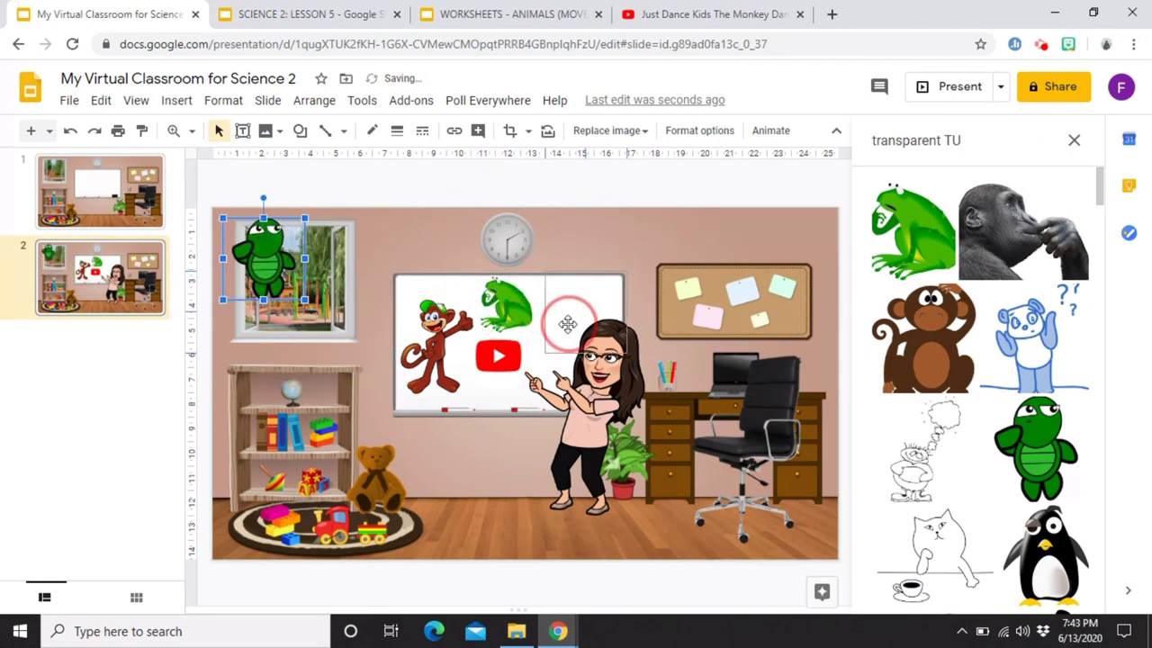
{"action": "left_click_drag", "start_coordinate": [257, 260], "coordinate": [582, 311]}
{"action": "left_click_drag", "start_coordinate": [624, 272], "coordinate": [551, 317]}
{"action": "left_click", "coordinate": [510, 310]}
{"action": "left_click", "coordinate": [661, 243]}
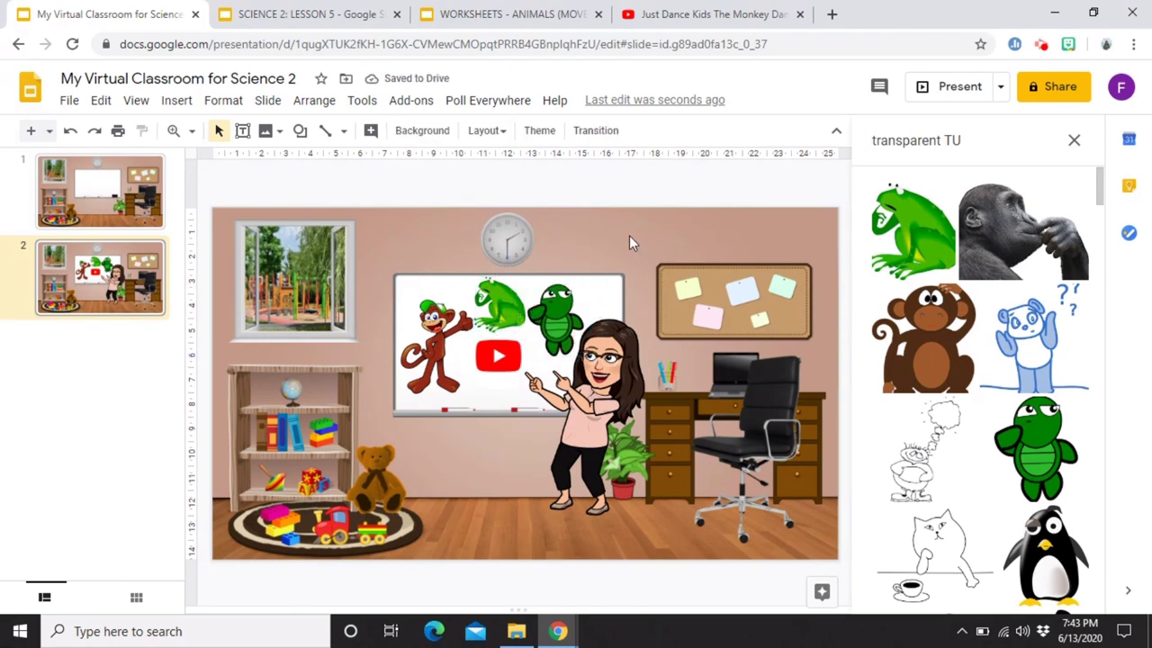
Select the monkey, Bitmoji, turtle and YouTube logo in turn to check their placement.
{"action": "left_click", "coordinate": [449, 333]}
{"action": "left_click", "coordinate": [520, 371]}
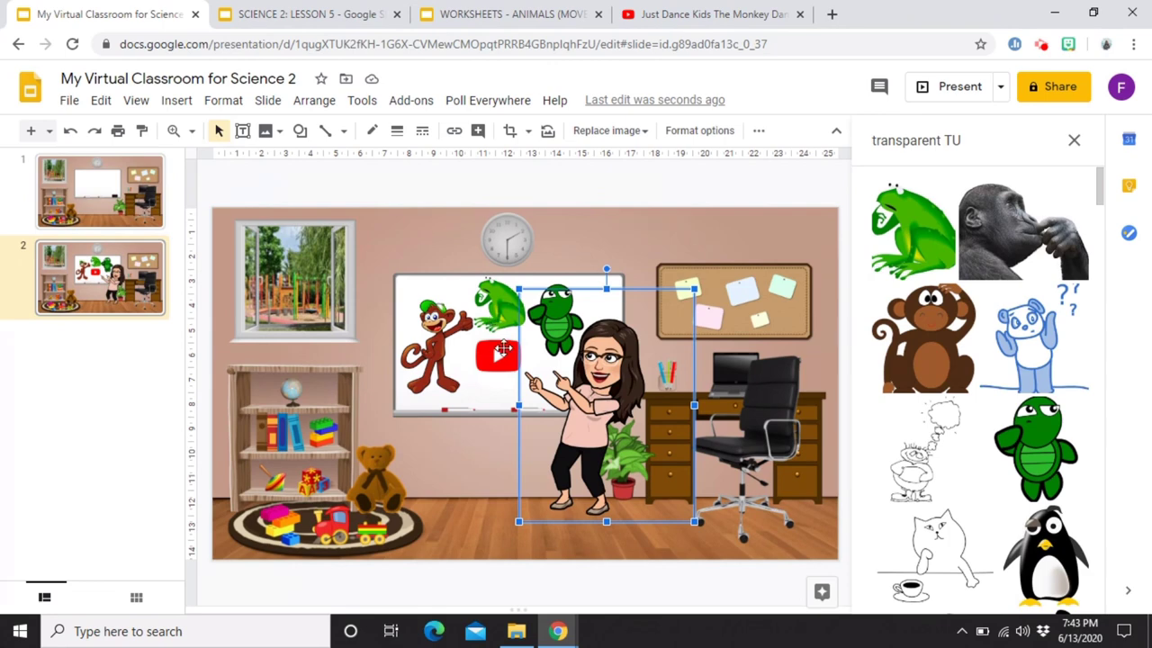
{"action": "left_click", "coordinate": [560, 321]}
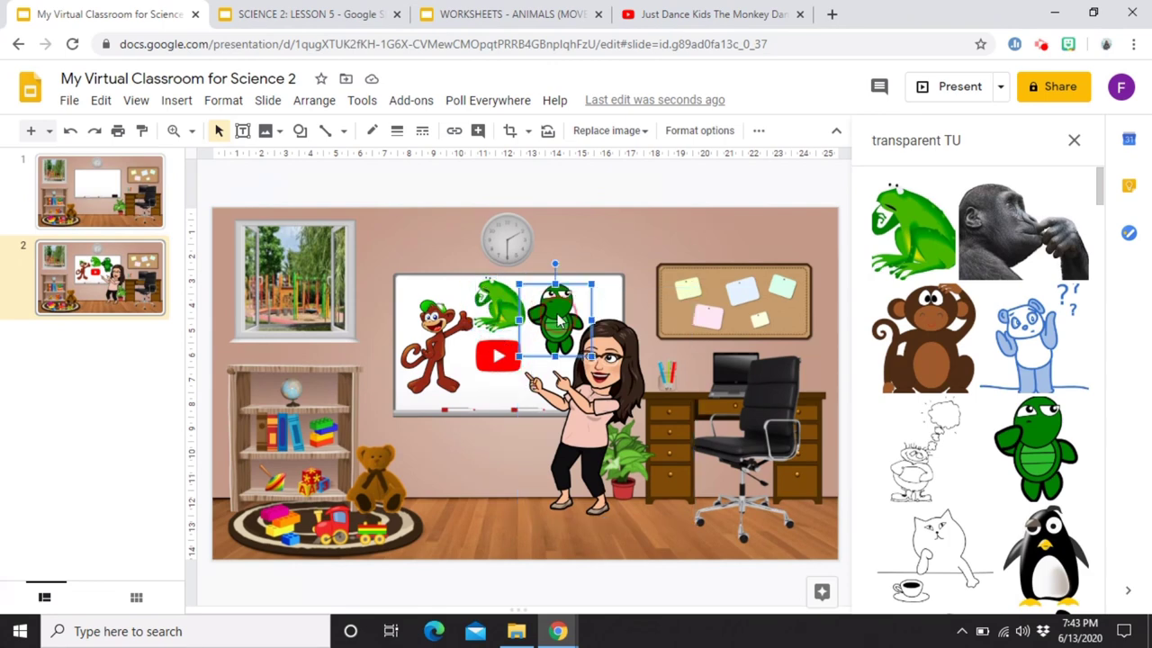
{"action": "left_click", "coordinate": [621, 296]}
{"action": "left_click", "coordinate": [655, 251]}
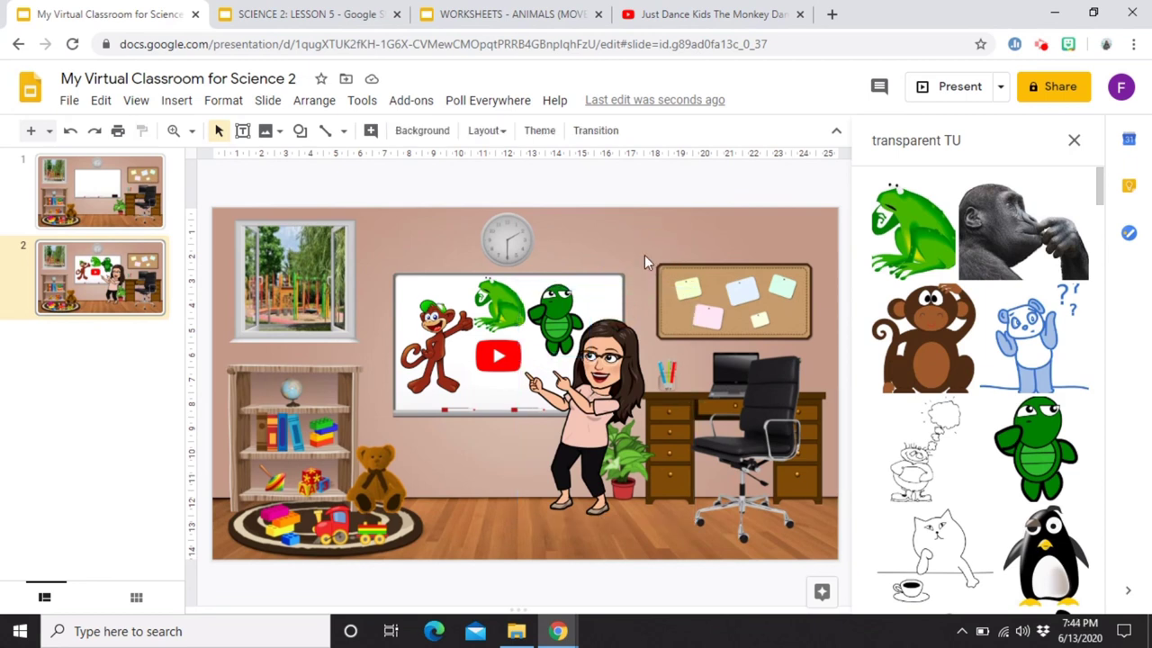
{"action": "left_click", "coordinate": [492, 361]}
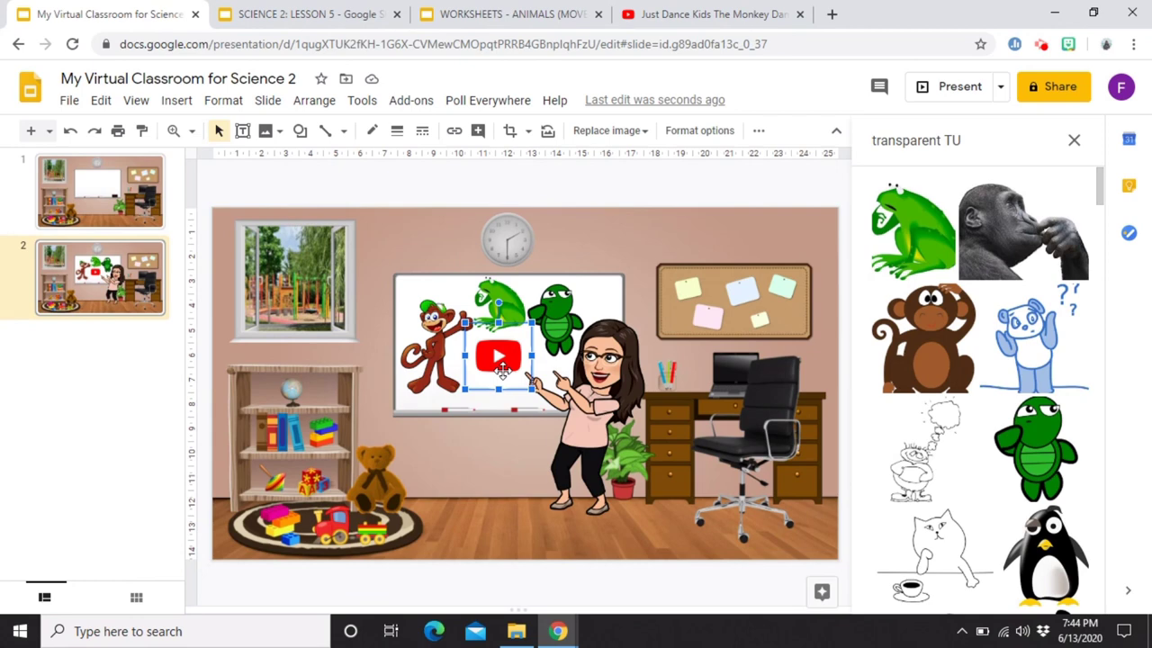
Copy the Monkey Dance video address from the YouTube tab.
{"action": "left_click", "coordinate": [664, 14]}
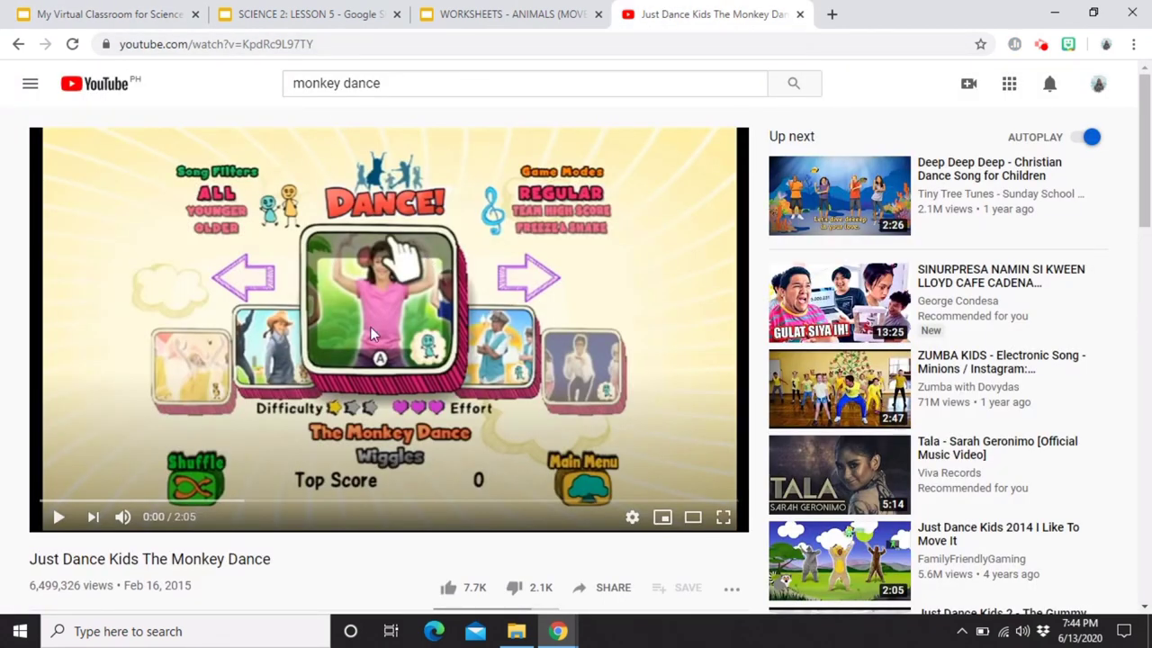
{"action": "left_click", "coordinate": [324, 43]}
{"action": "key", "text": "ctrl+a"}
{"action": "key", "text": "ctrl+c"}
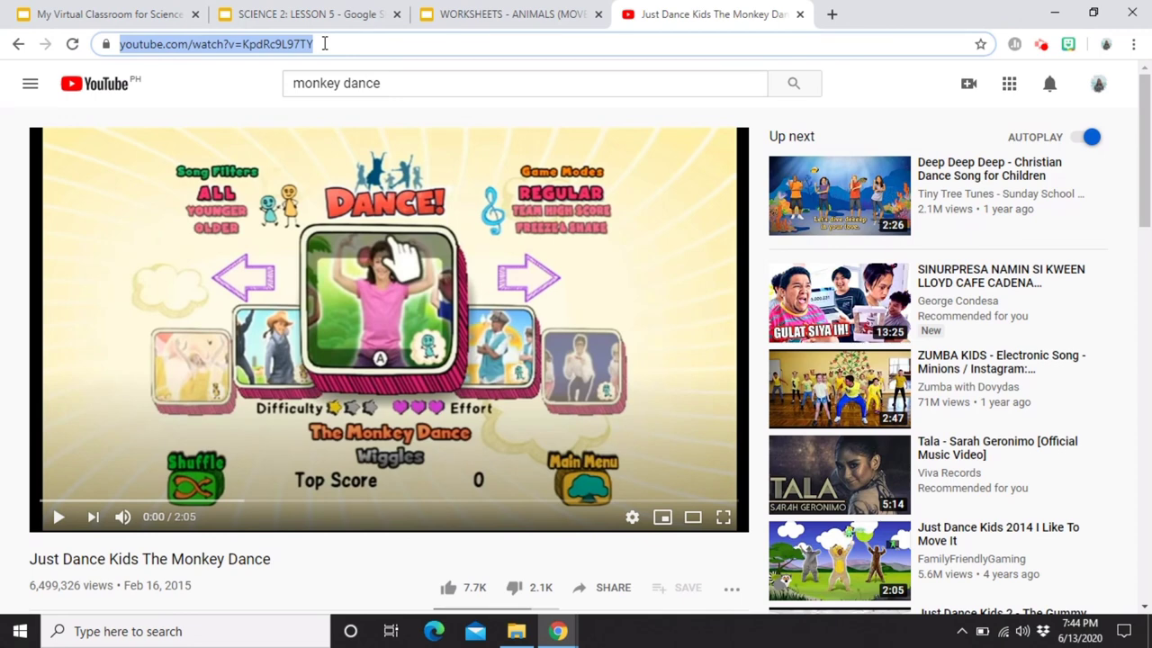
{"action": "left_click", "coordinate": [109, 6]}
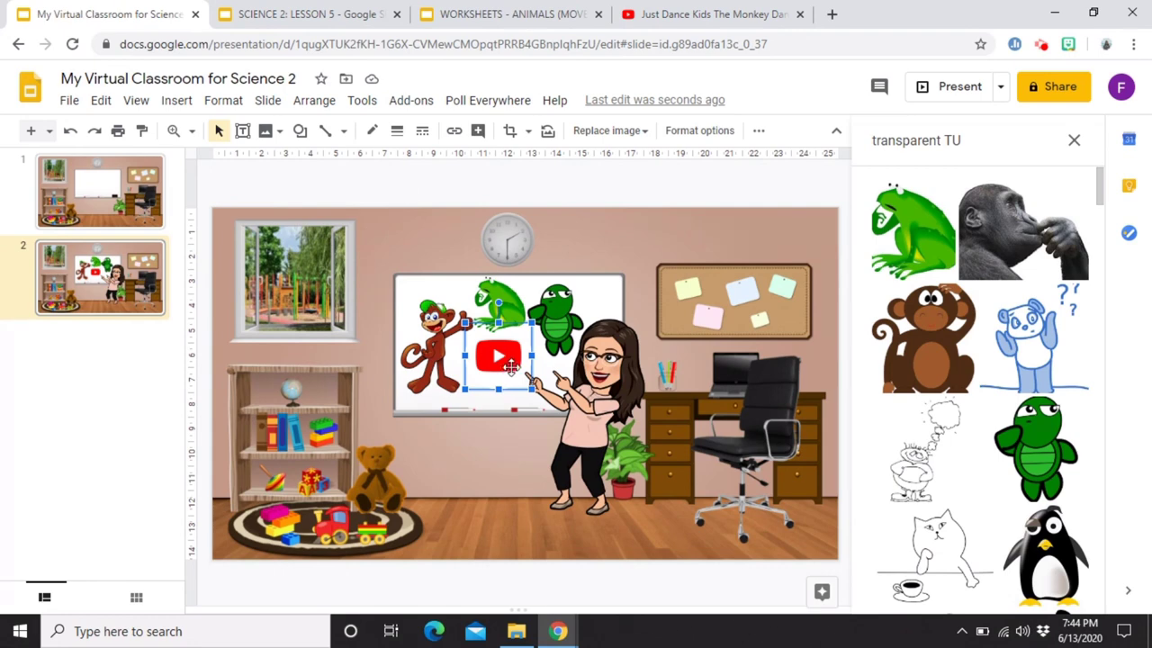
Link the YouTube logo to the Monkey Dance video and the monkey to the lesson presentation.
{"action": "left_click", "coordinate": [453, 135]}
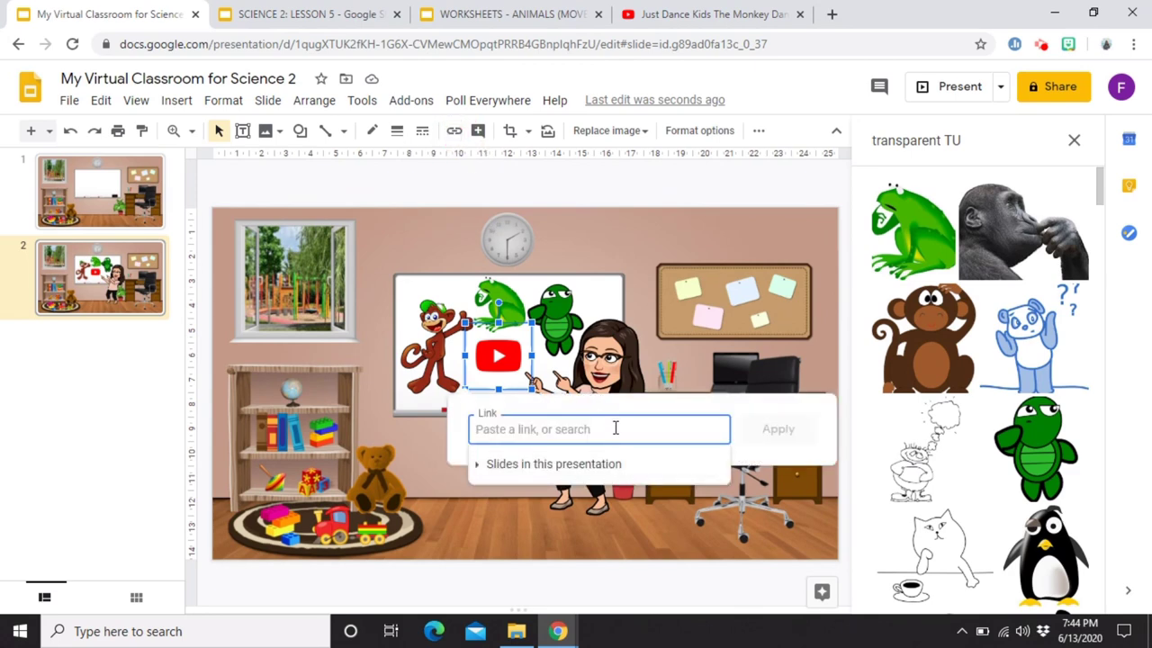
{"action": "key", "text": "ctrl+v"}
{"action": "left_click", "coordinate": [790, 434]}
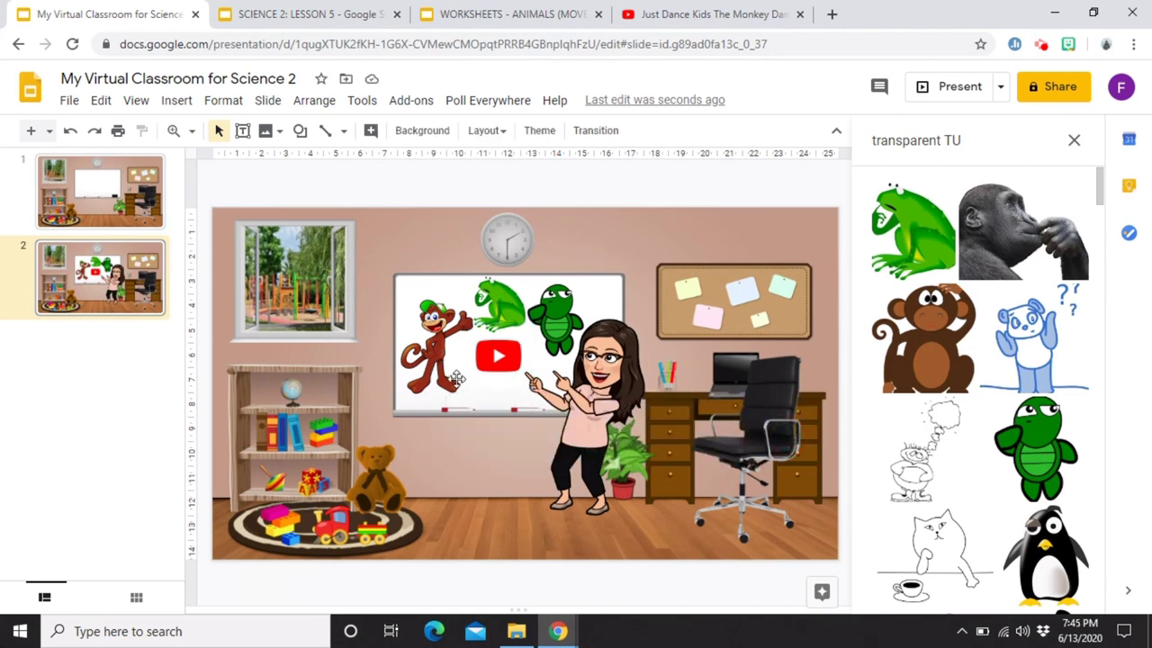
{"action": "left_click", "coordinate": [435, 354]}
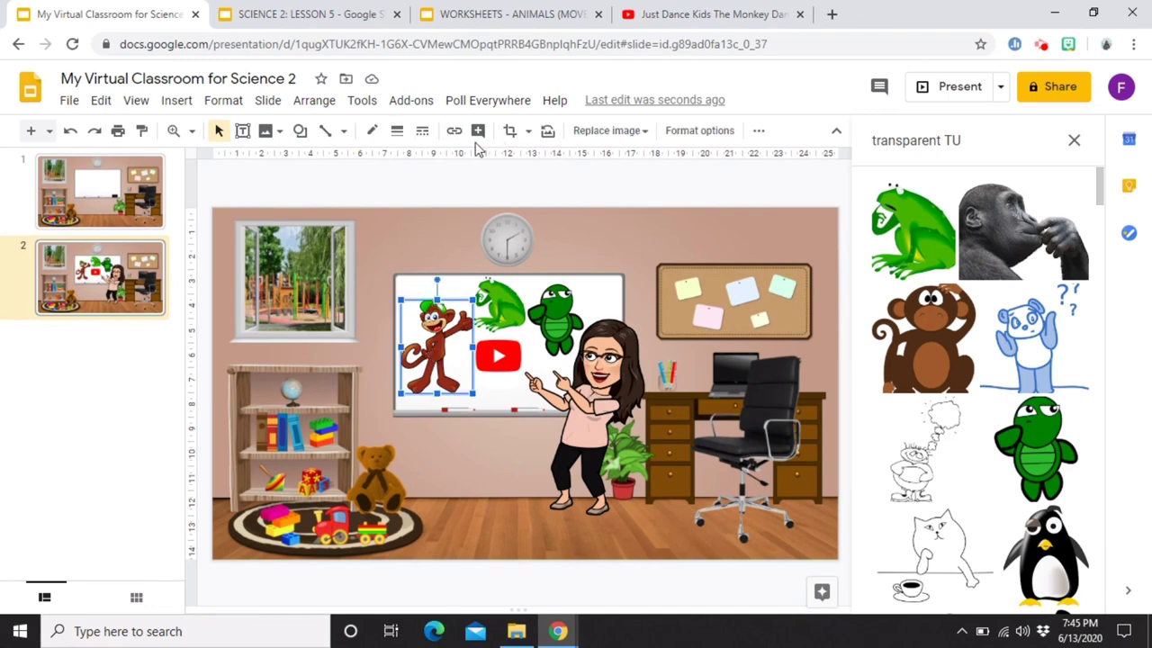
{"action": "left_click", "coordinate": [454, 131]}
{"action": "key", "text": "ctrl+v"}
{"action": "left_click", "coordinate": [715, 434]}
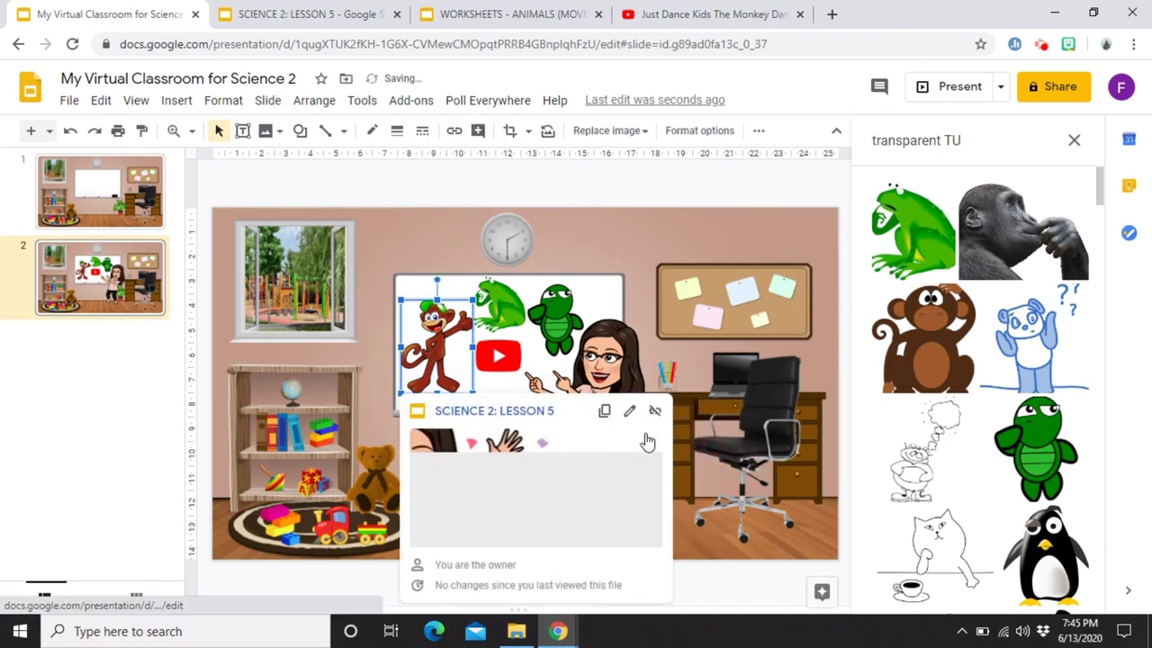
Link the turtle to the worksheets document and the frog to a YouTube video.
{"action": "left_click", "coordinate": [555, 319]}
{"action": "left_click", "coordinate": [454, 132]}
{"action": "key", "text": "ctrl+v"}
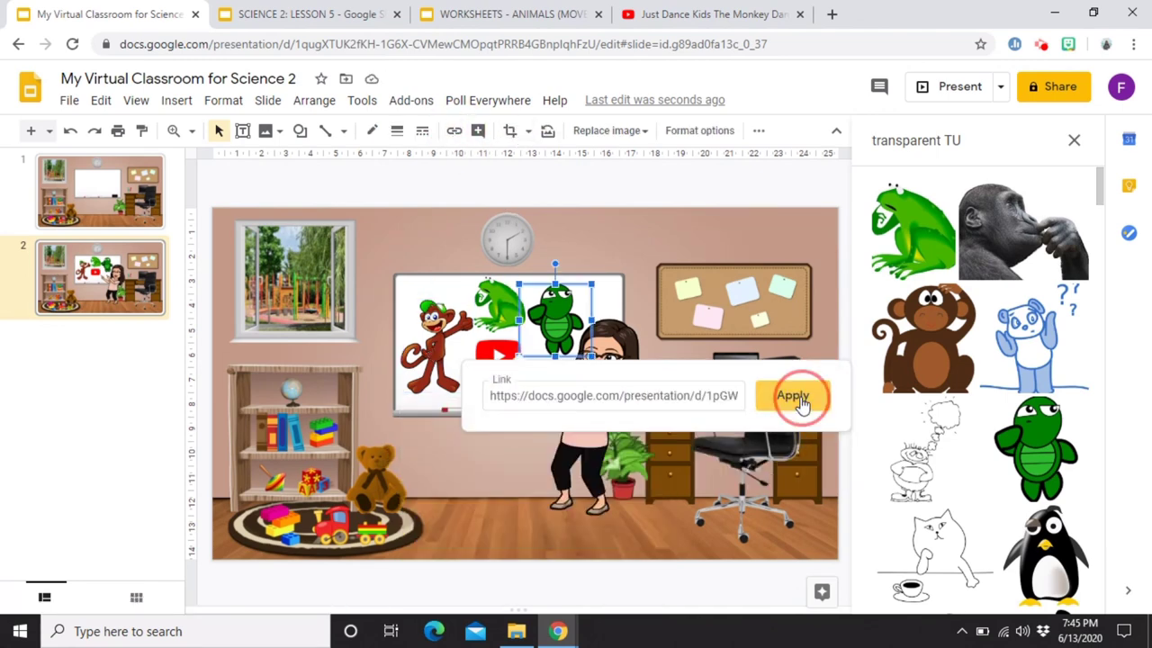
{"action": "left_click", "coordinate": [793, 396]}
{"action": "left_click", "coordinate": [498, 306]}
{"action": "left_click", "coordinate": [454, 132]}
{"action": "key", "text": "ctrl+v"}
{"action": "left_click", "coordinate": [789, 369]}
Link the Bitmoji teacher to the teacher's YouTube channel.
{"action": "left_click", "coordinate": [503, 440]}
{"action": "left_click", "coordinate": [580, 423]}
{"action": "left_click", "coordinate": [454, 131]}
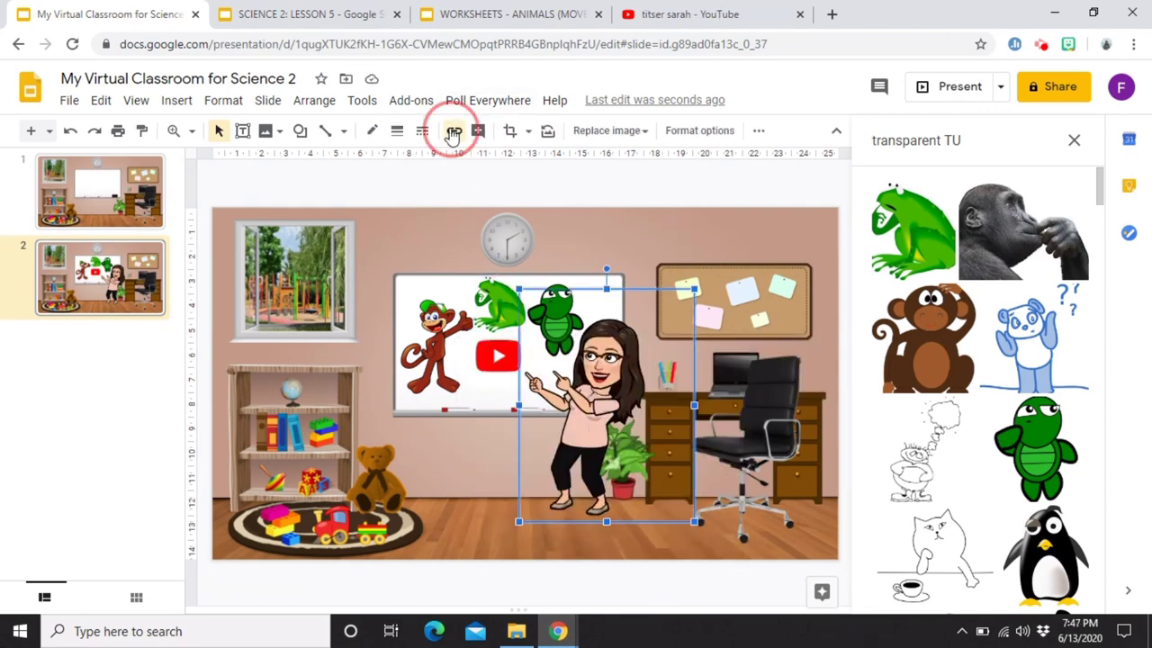
{"action": "key", "text": "ctrl+v"}
{"action": "left_click", "coordinate": [784, 561]}
{"action": "left_click", "coordinate": [776, 540]}
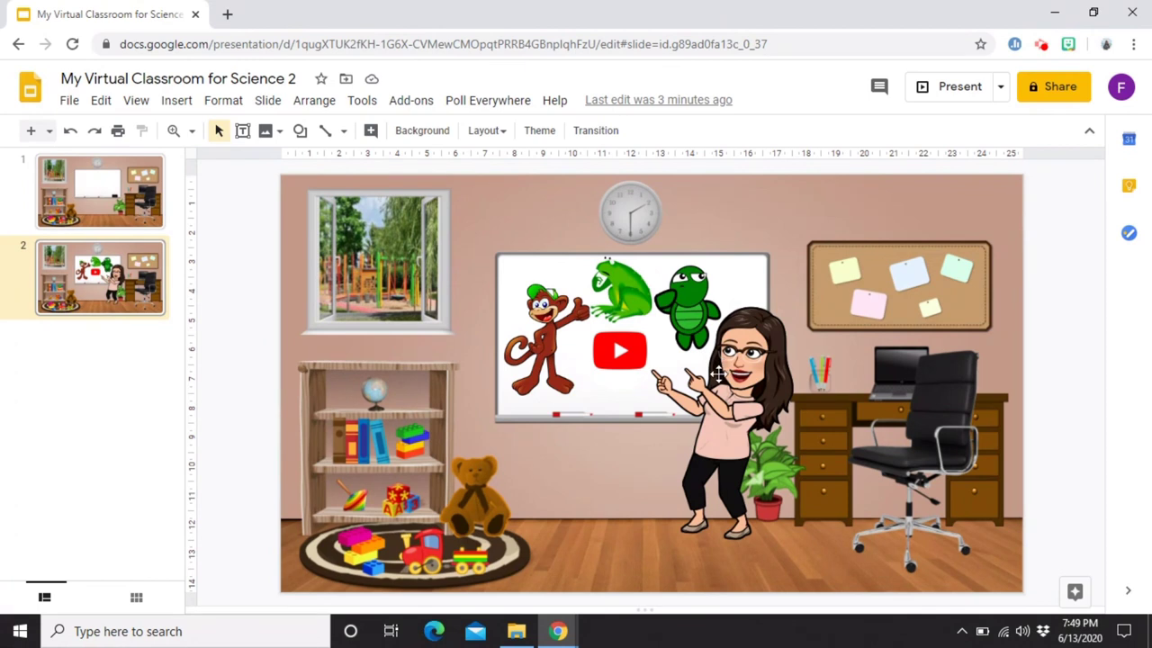
{"action": "left_click", "coordinate": [80, 184]}
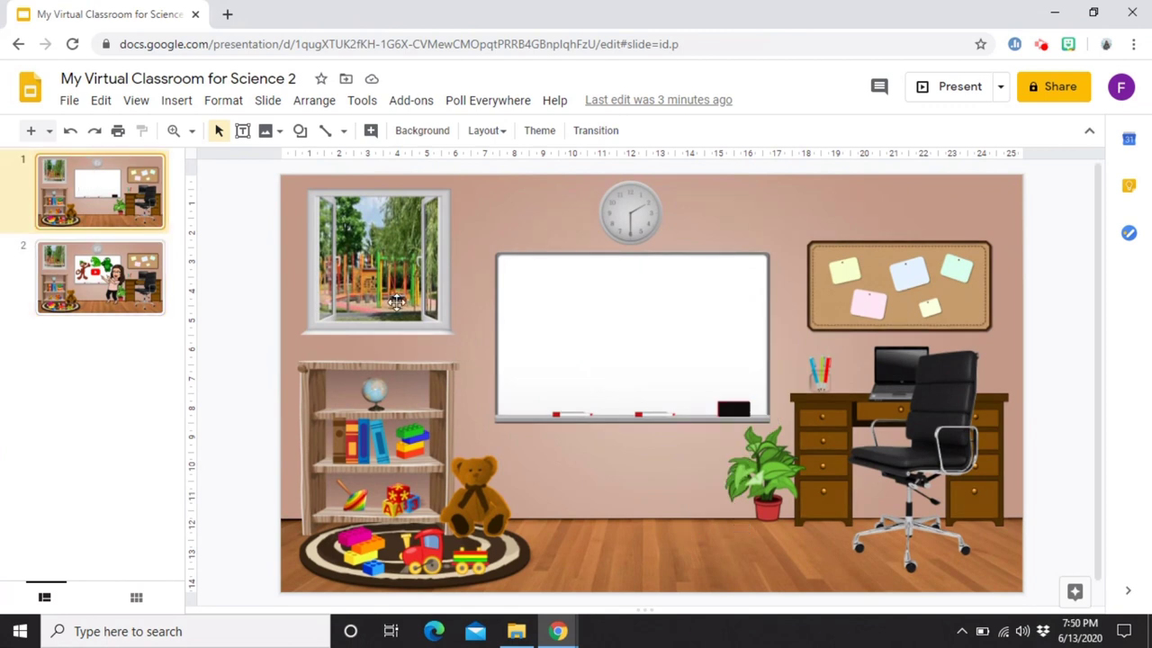
{"action": "left_click", "coordinate": [542, 364]}
{"action": "left_click", "coordinate": [733, 463]}
{"action": "left_click", "coordinate": [889, 419]}
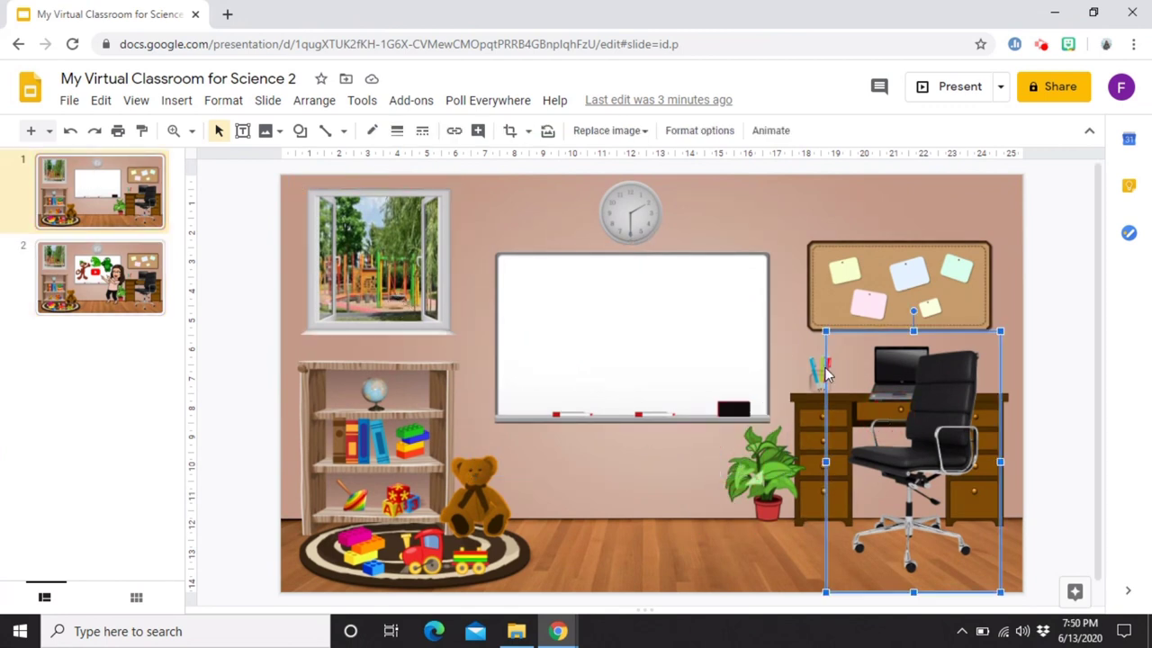
{"action": "left_click", "coordinate": [416, 500]}
{"action": "left_click", "coordinate": [457, 556]}
{"action": "left_click", "coordinate": [476, 522]}
{"action": "left_click", "coordinate": [440, 373]}
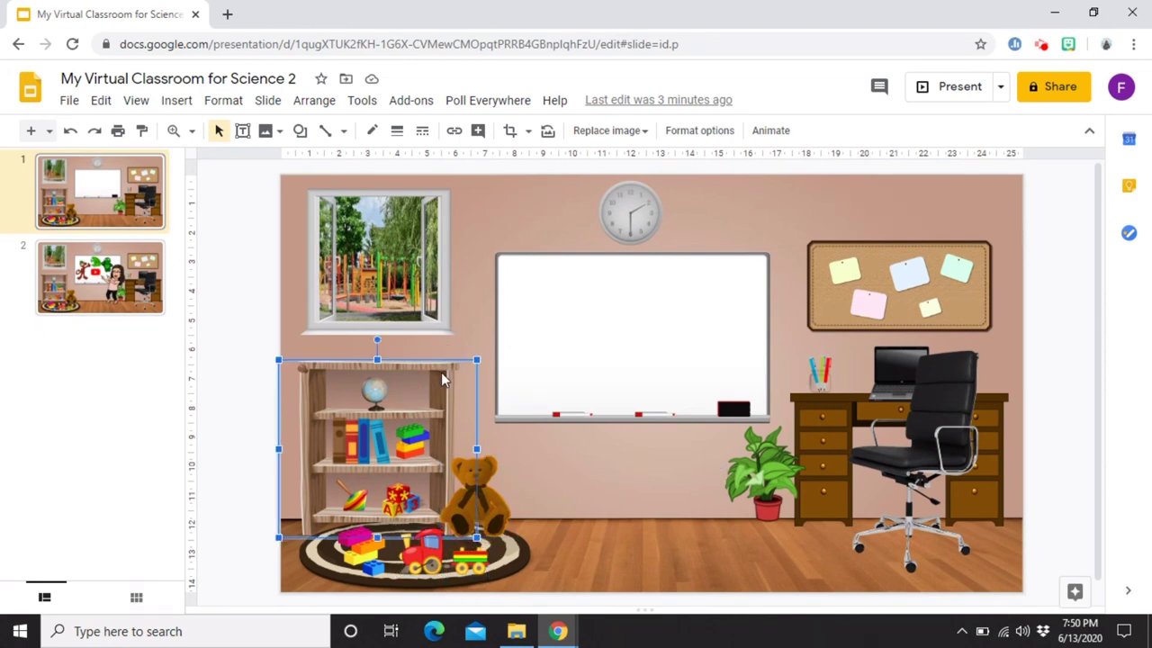
{"action": "left_click", "coordinate": [126, 267]}
{"action": "left_click", "coordinate": [421, 470]}
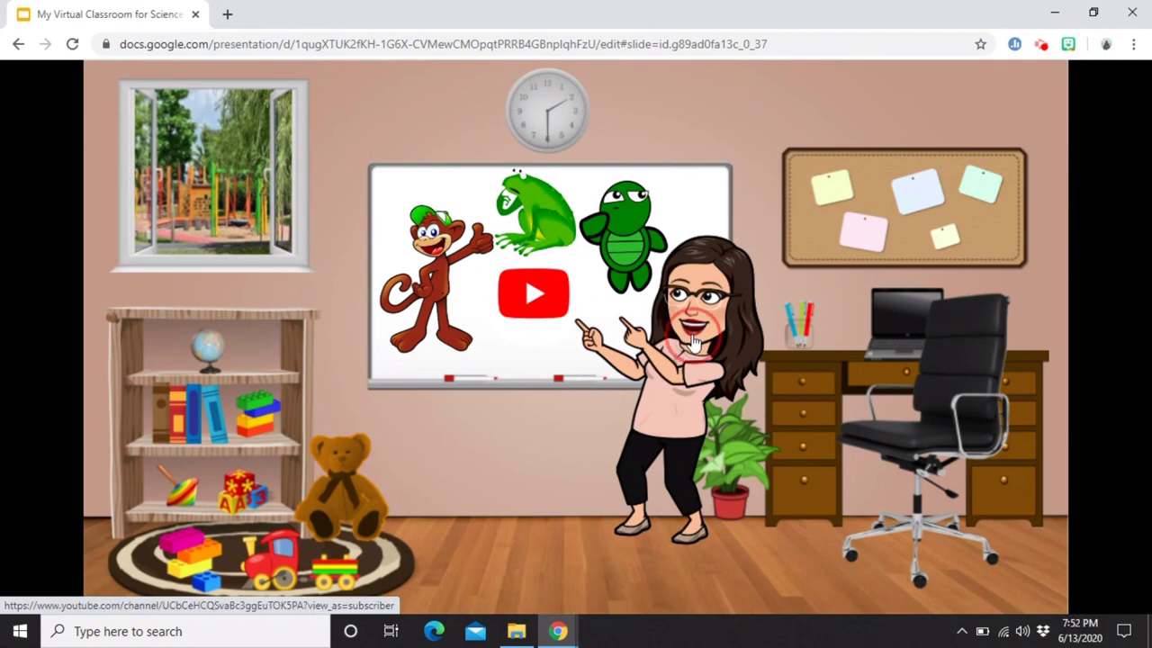
In present mode, click the Bitmoji to open the teacher's YouTube channel in a new tab.
{"action": "left_click", "coordinate": [695, 342]}
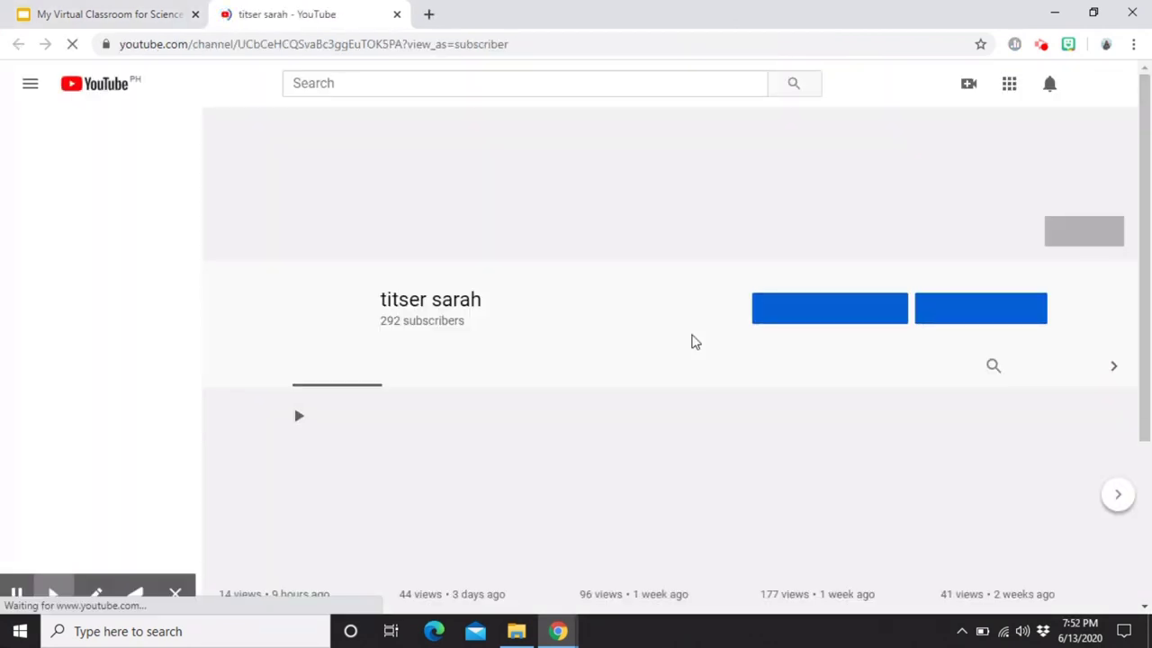